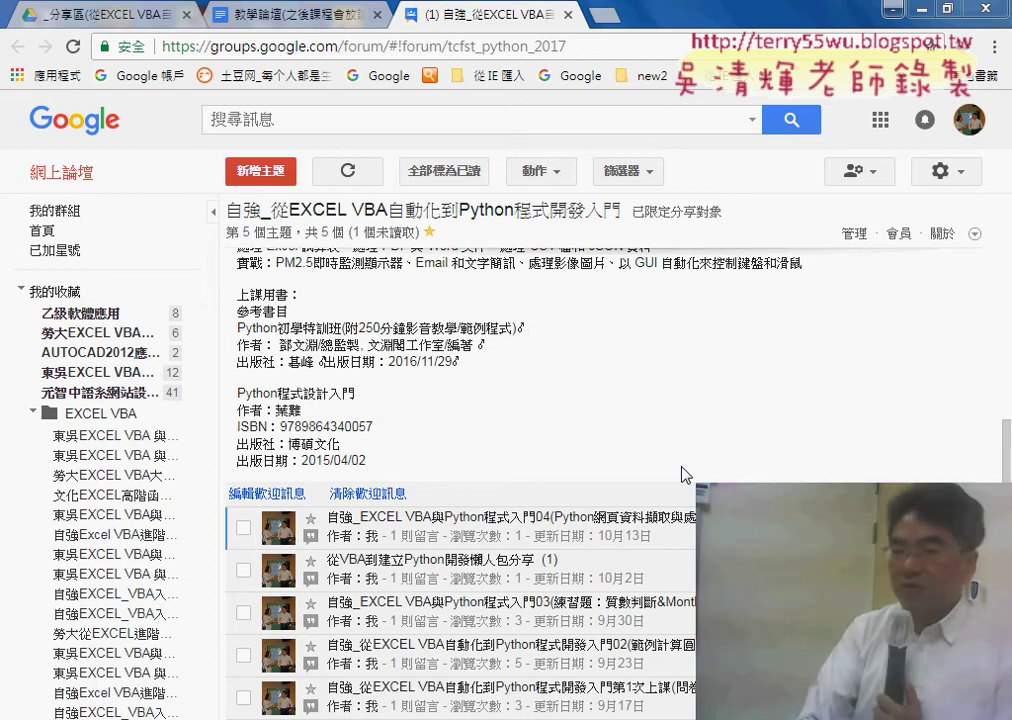
- Open the forum topic '自強_EXCEL VBA與Python程式入門04' on Python web data and Excel
{"action": "left_click", "coordinate": [645, 518]}
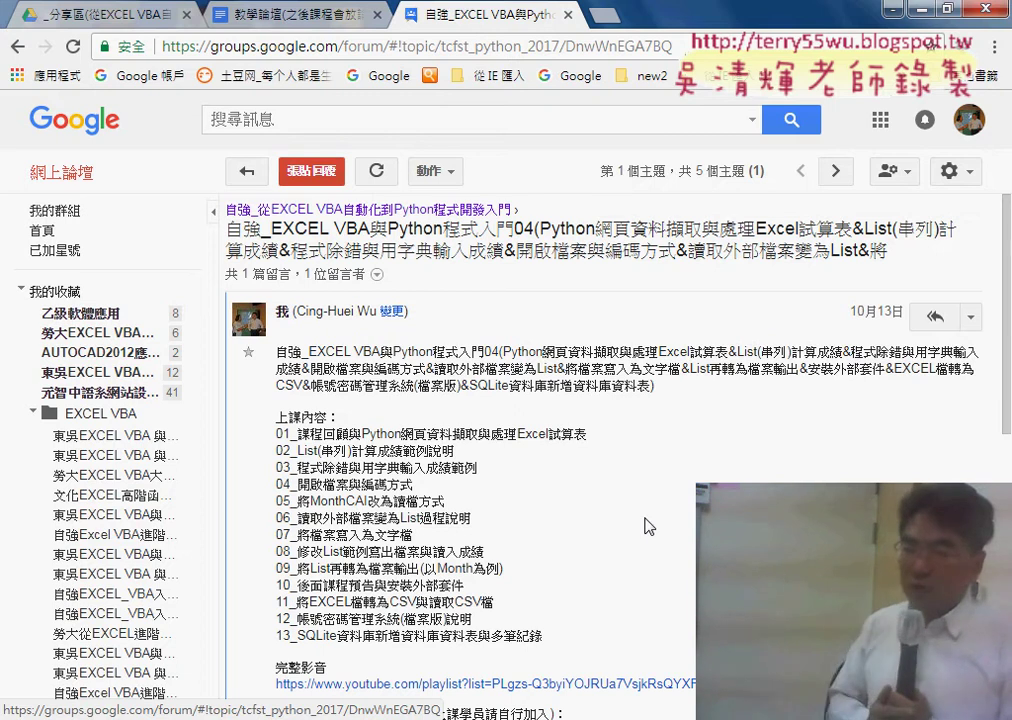
{"action": "scroll", "coordinate": [614, 527], "scroll_direction": "down", "scroll_amount": 2}
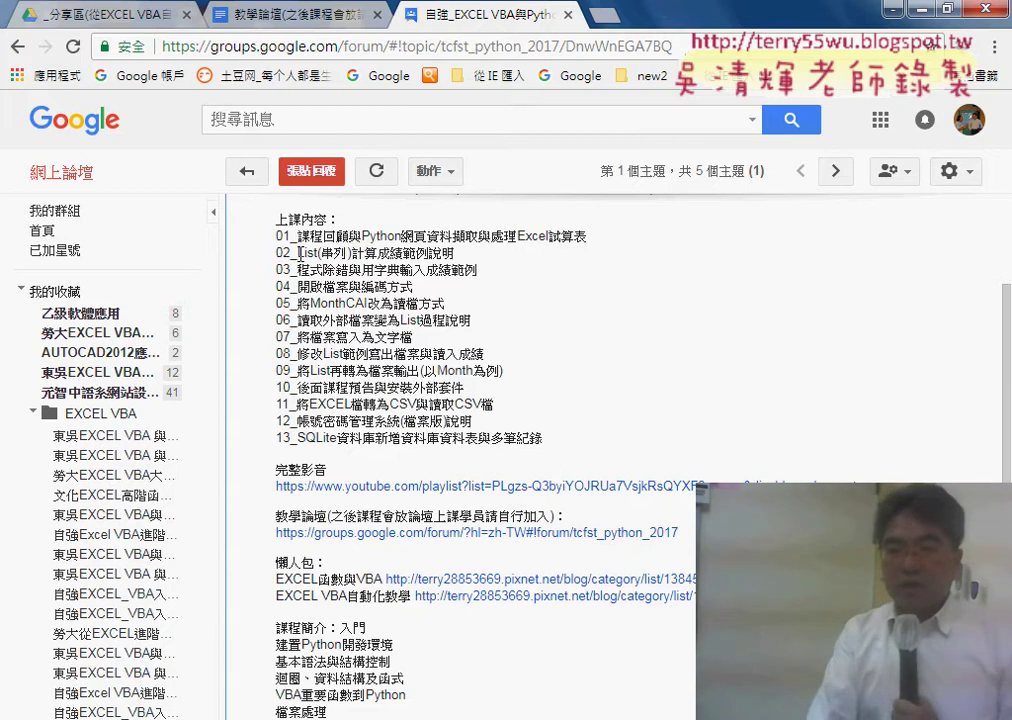
{"action": "left_click_drag", "start_coordinate": [299, 253], "coordinate": [319, 253]}
{"action": "left_click_drag", "start_coordinate": [390, 253], "coordinate": [347, 253]}
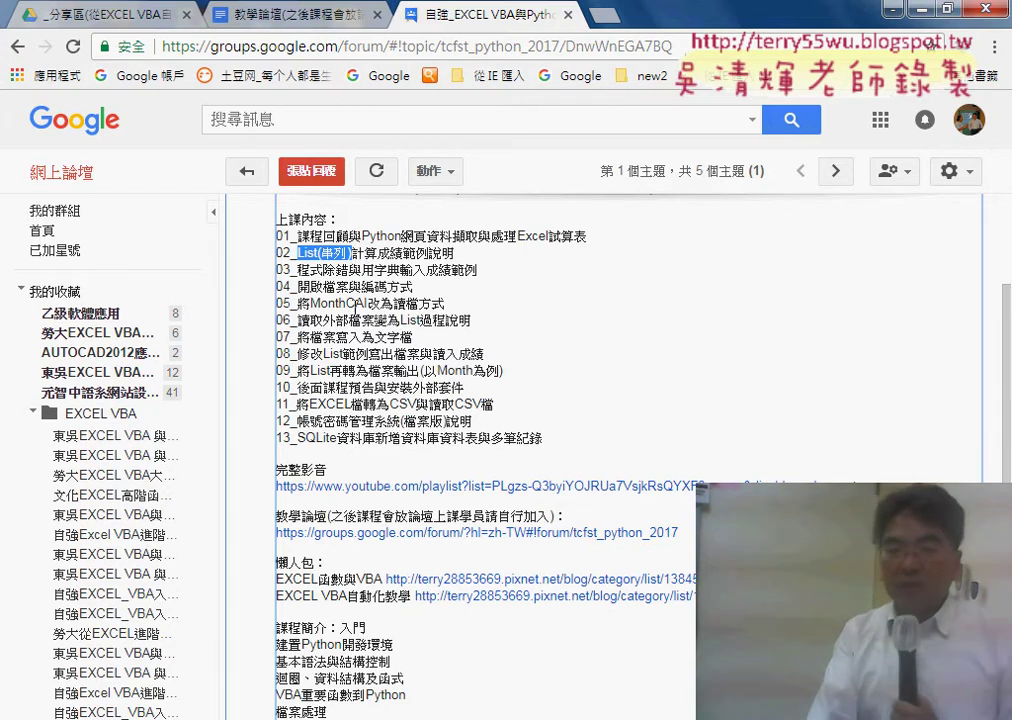
{"action": "left_click", "coordinate": [292, 217]}
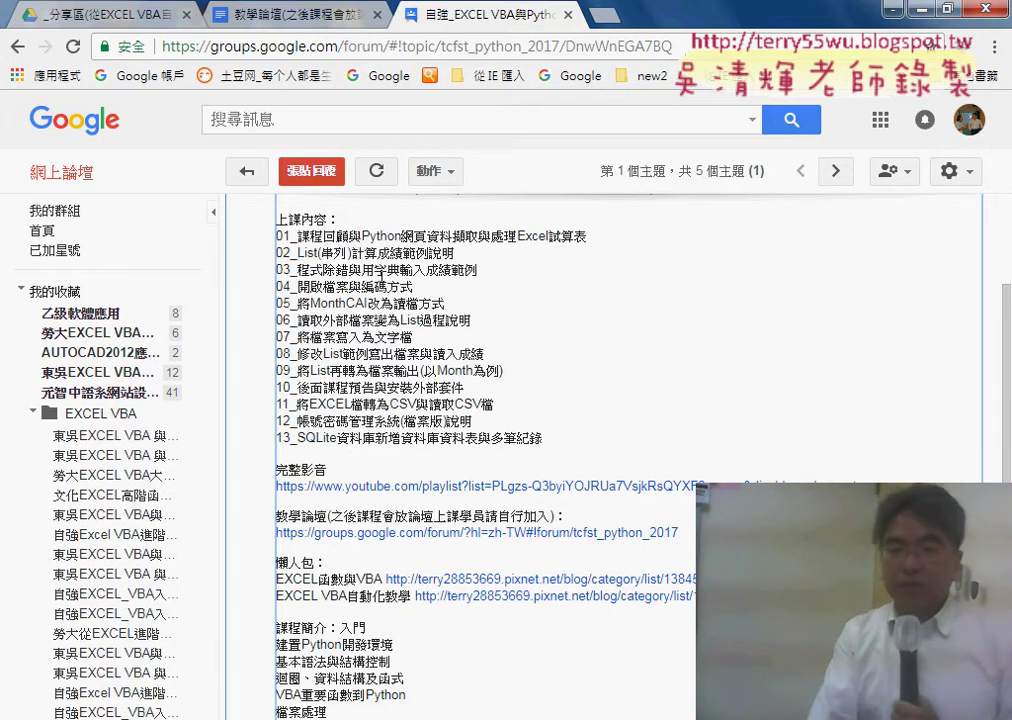
{"action": "left_click_drag", "start_coordinate": [299, 253], "coordinate": [320, 253]}
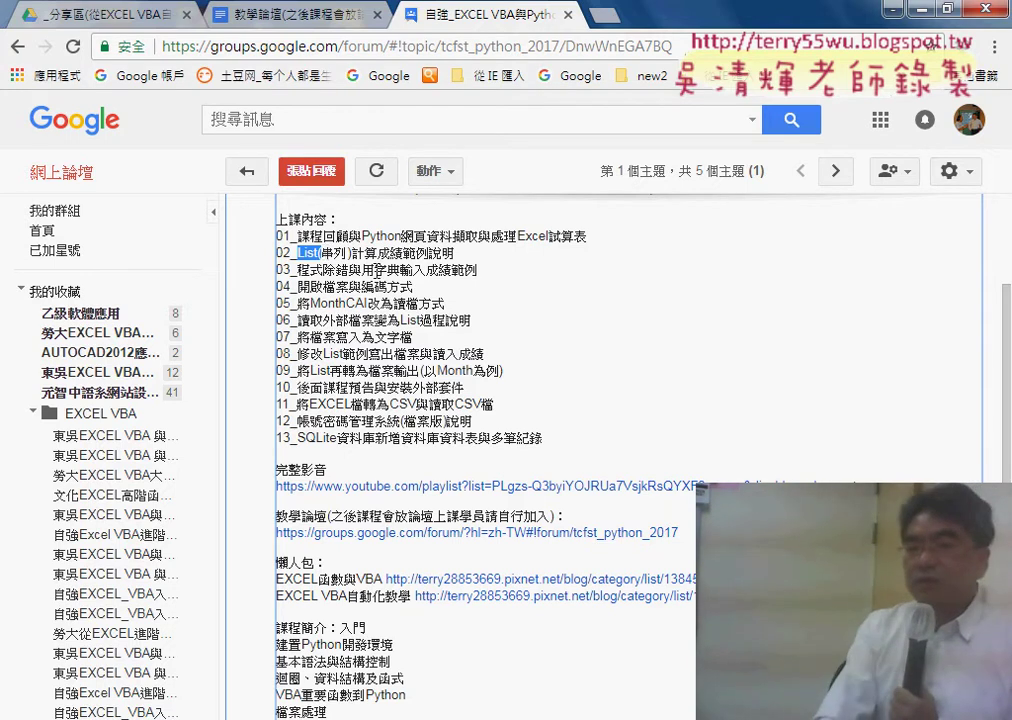
{"action": "left_click_drag", "start_coordinate": [375, 270], "coordinate": [399, 270]}
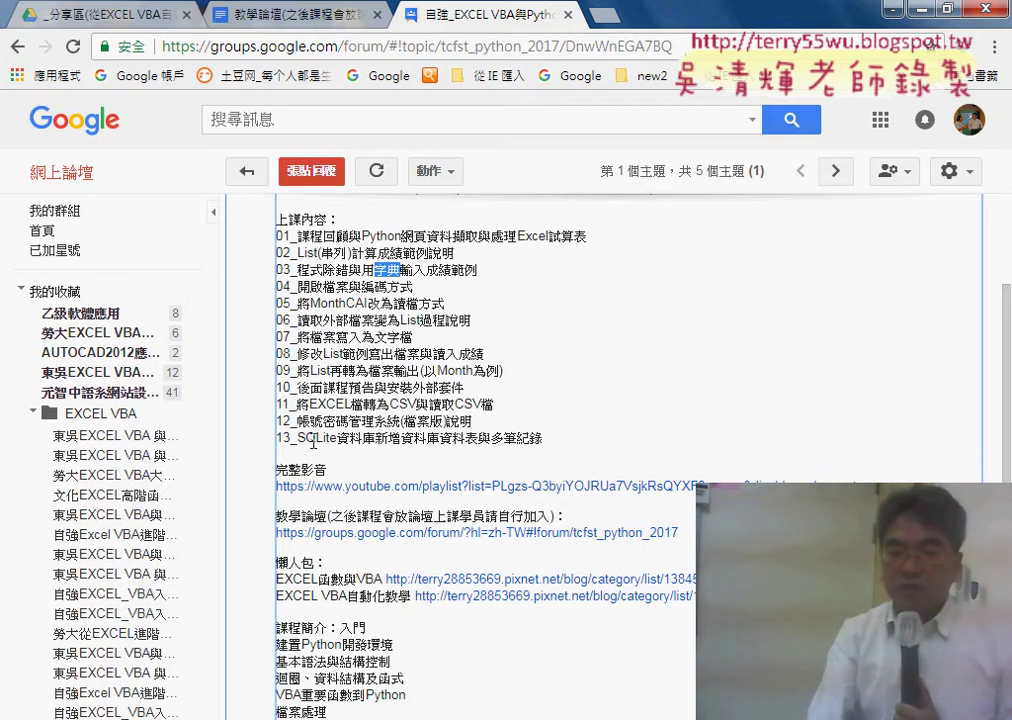
- Clear the highlight on 字典 and switch to the course folder in Google Drive
{"action": "left_click", "coordinate": [297, 438]}
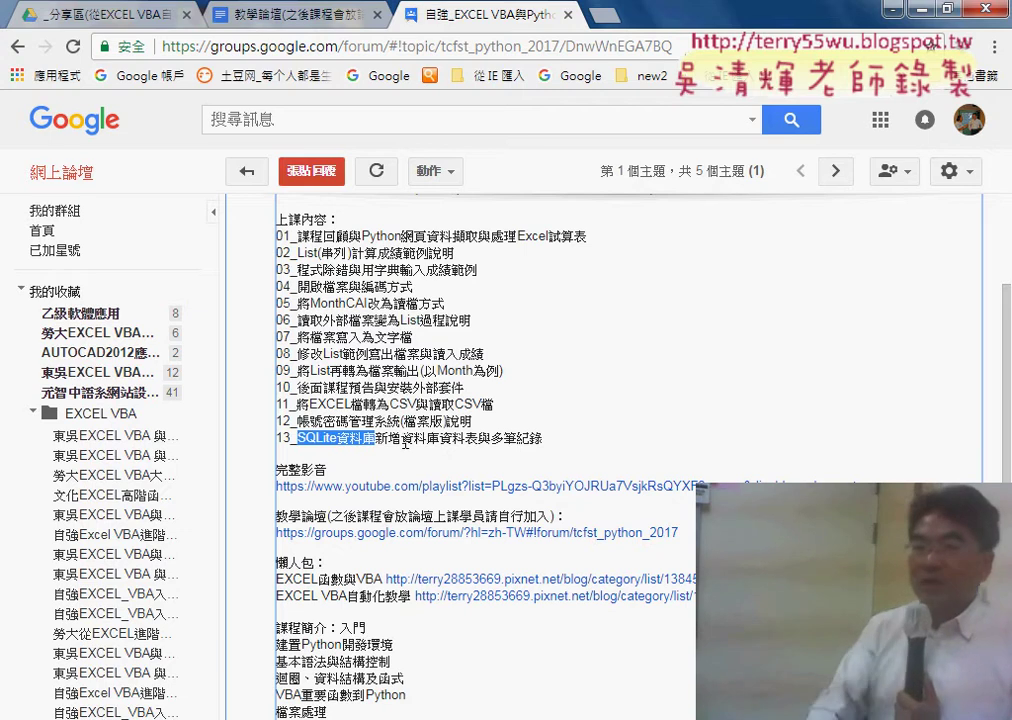
{"action": "left_click", "coordinate": [127, 22]}
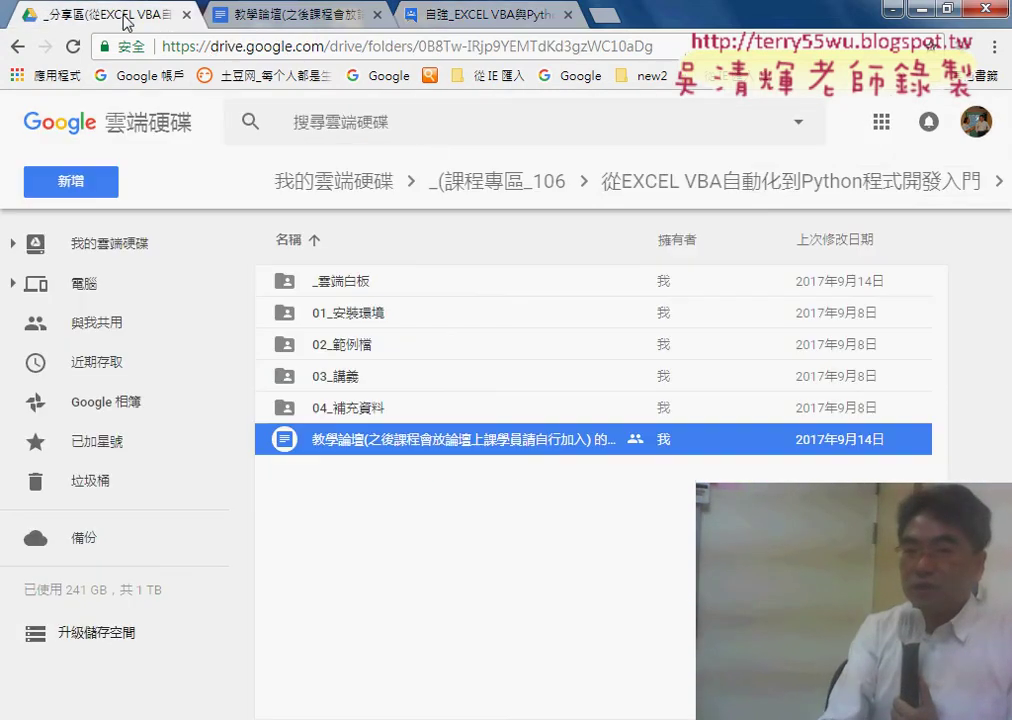
- Open the _雲端白板 folder and its 05_串列、字典與檔案處理與資料庫處理 document
{"action": "double_click", "coordinate": [355, 289]}
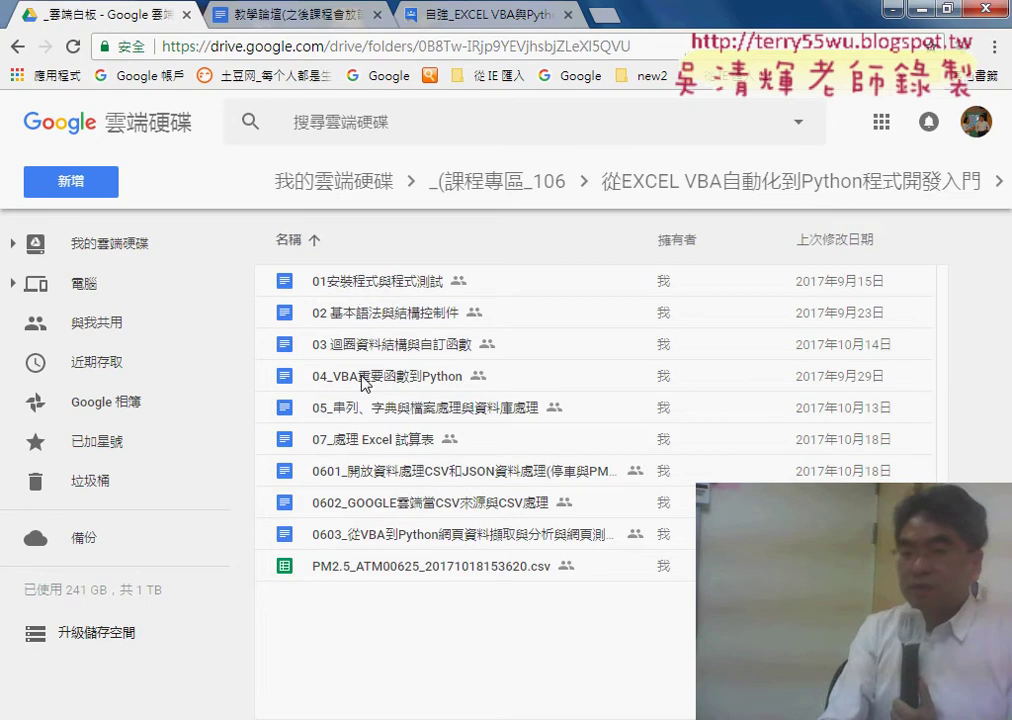
{"action": "left_click", "coordinate": [363, 416]}
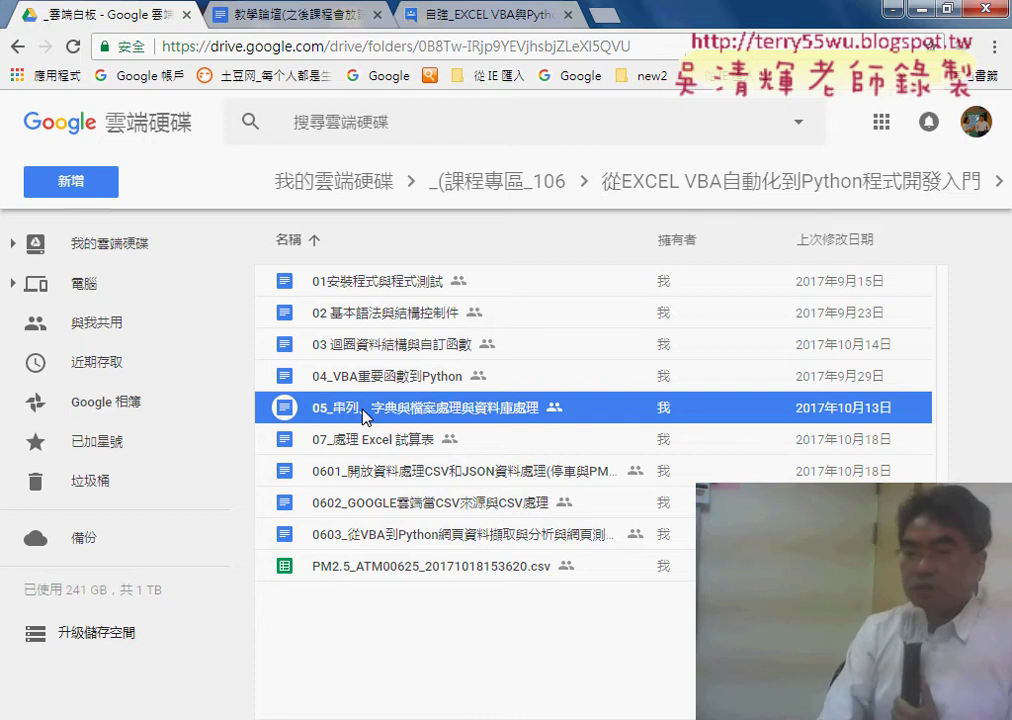
{"action": "double_click", "coordinate": [430, 418]}
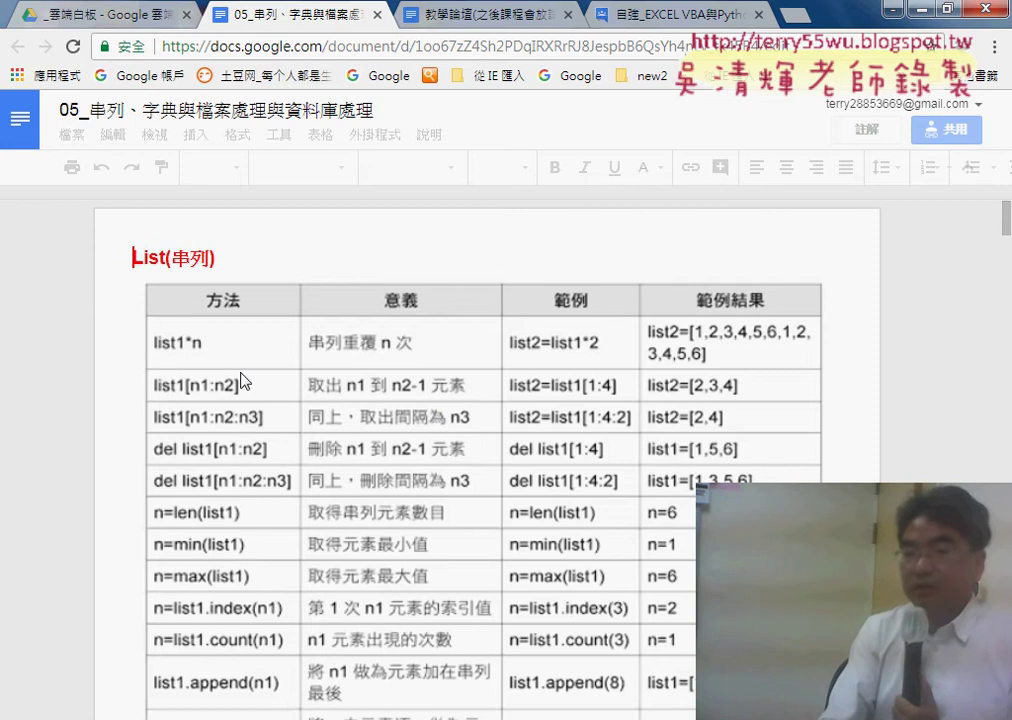
{"action": "scroll", "coordinate": [232, 368], "scroll_direction": "down", "scroll_amount": 3}
{"action": "scroll", "coordinate": [232, 368], "scroll_direction": "down", "scroll_amount": 1}
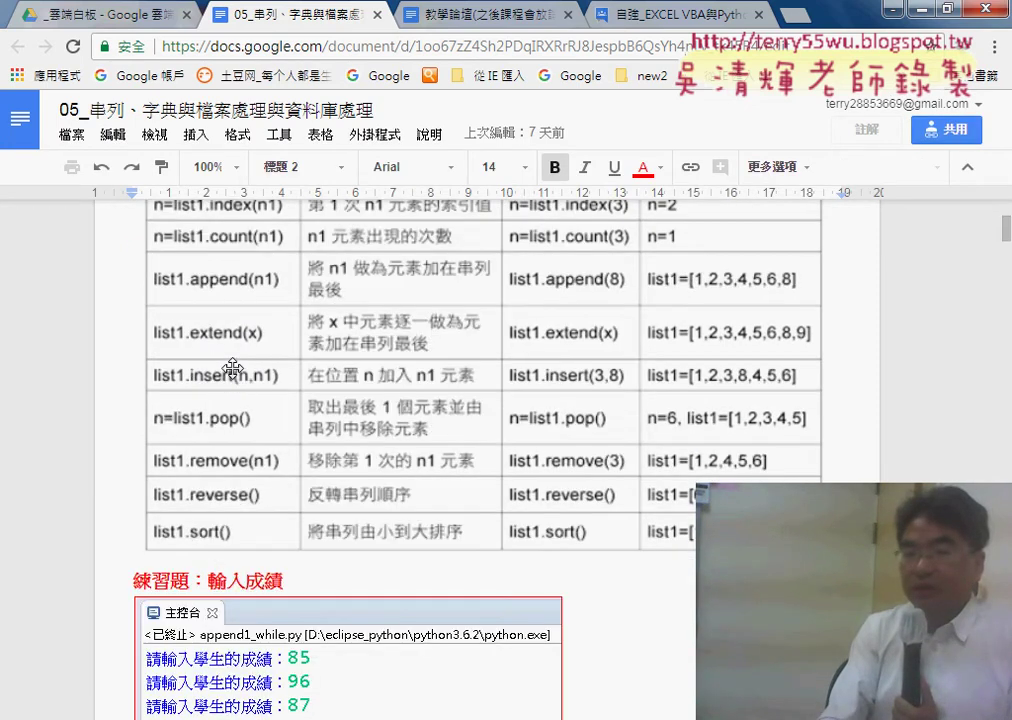
{"action": "scroll", "coordinate": [232, 368], "scroll_direction": "down", "scroll_amount": 5}
{"action": "scroll", "coordinate": [232, 368], "scroll_direction": "up", "scroll_amount": 2}
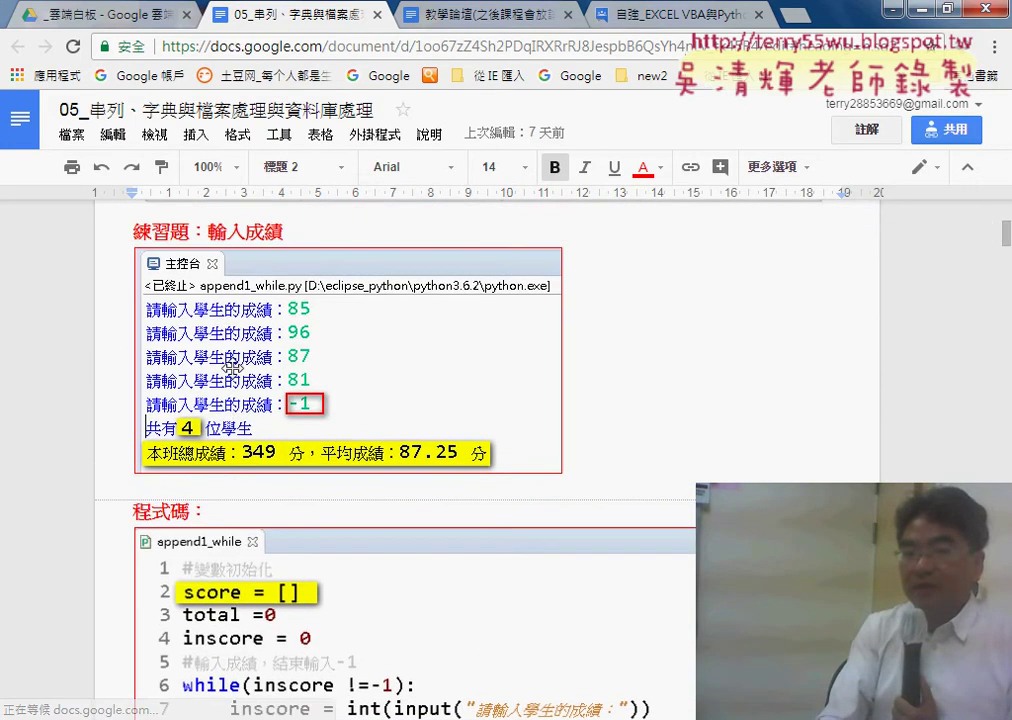
{"action": "scroll", "coordinate": [232, 368], "scroll_direction": "up", "scroll_amount": 1}
{"action": "left_click_drag", "start_coordinate": [208, 292], "coordinate": [281, 293]}
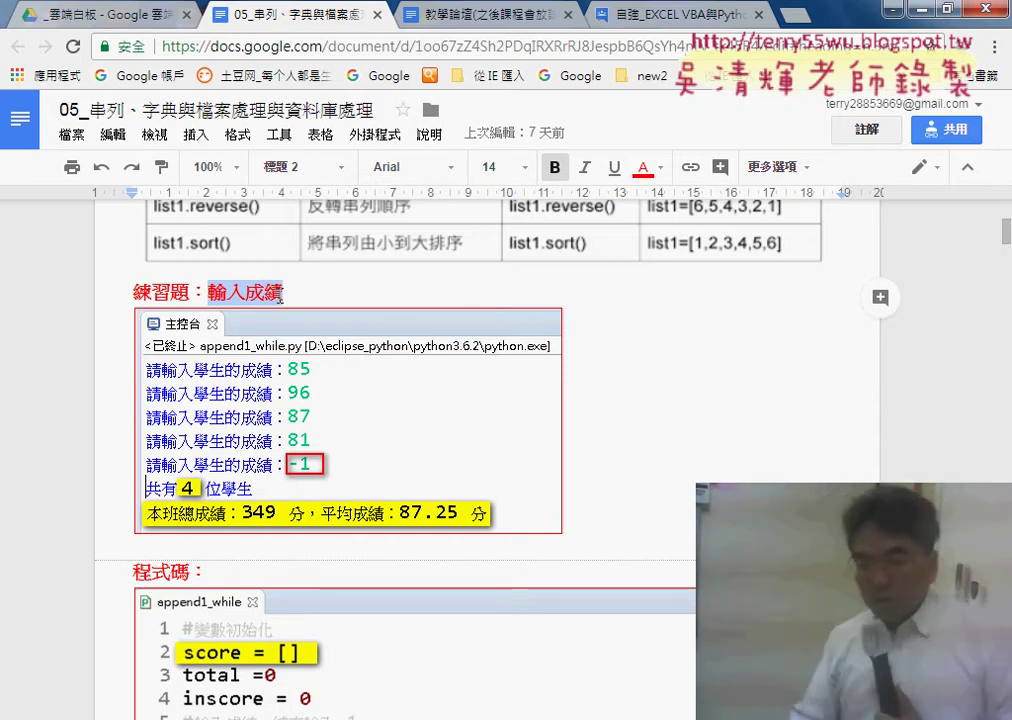
{"action": "scroll", "coordinate": [282, 298], "scroll_direction": "down", "scroll_amount": 3}
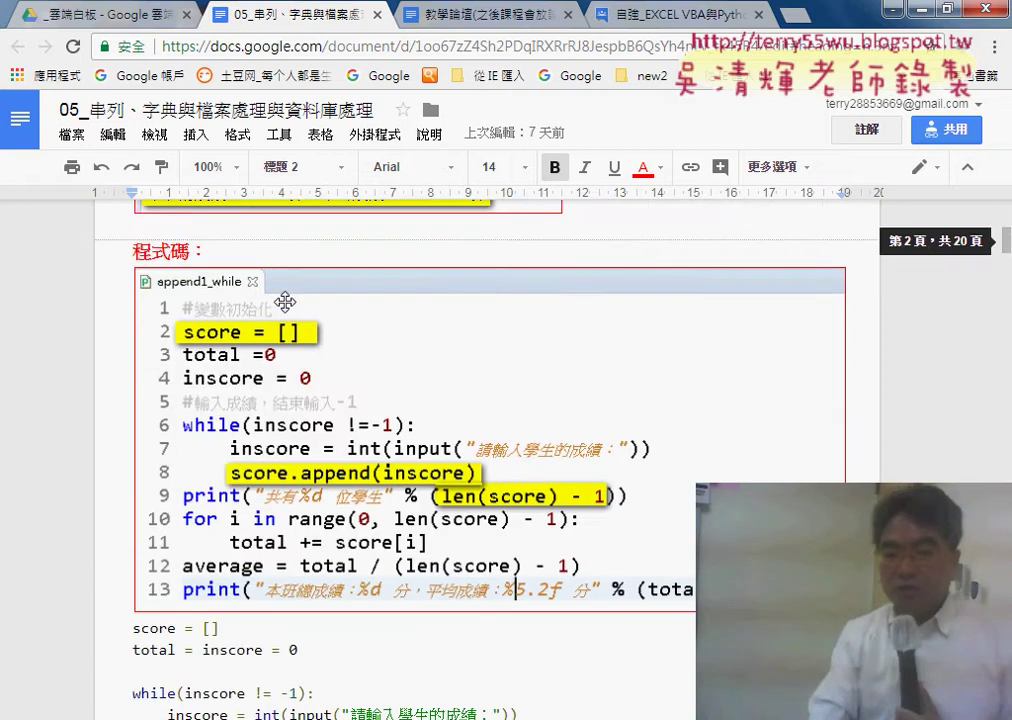
{"action": "scroll", "coordinate": [283, 300], "scroll_direction": "down", "scroll_amount": 1}
{"action": "scroll", "coordinate": [285, 302], "scroll_direction": "down", "scroll_amount": 1}
{"action": "scroll", "coordinate": [250, 302], "scroll_direction": "down", "scroll_amount": 3}
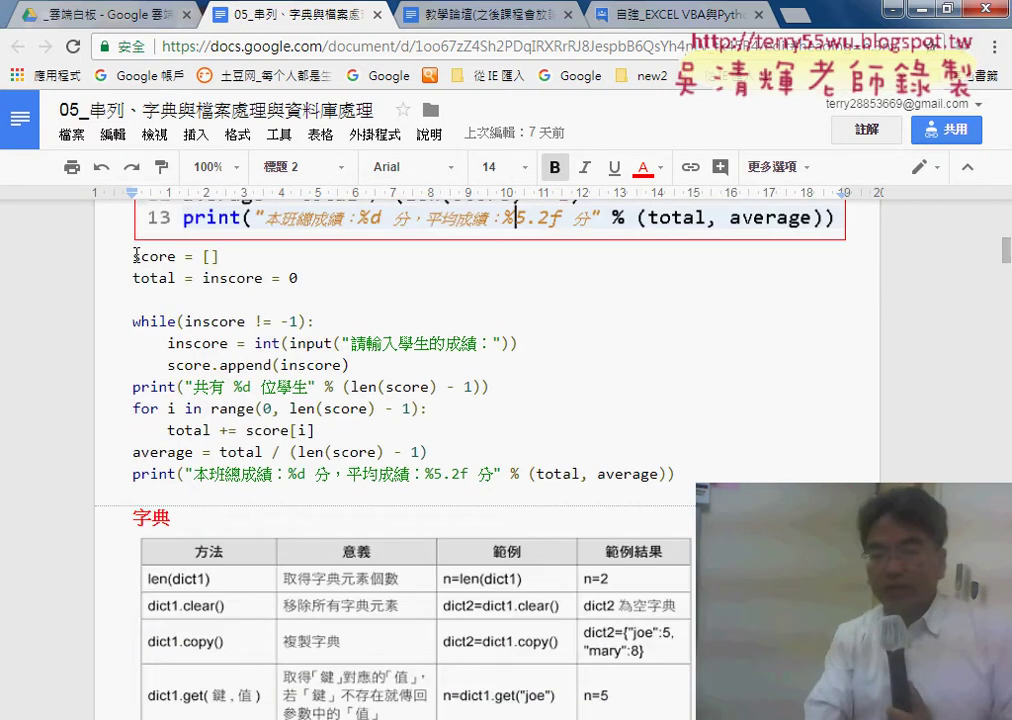
{"action": "left_click_drag", "start_coordinate": [135, 256], "coordinate": [700, 473]}
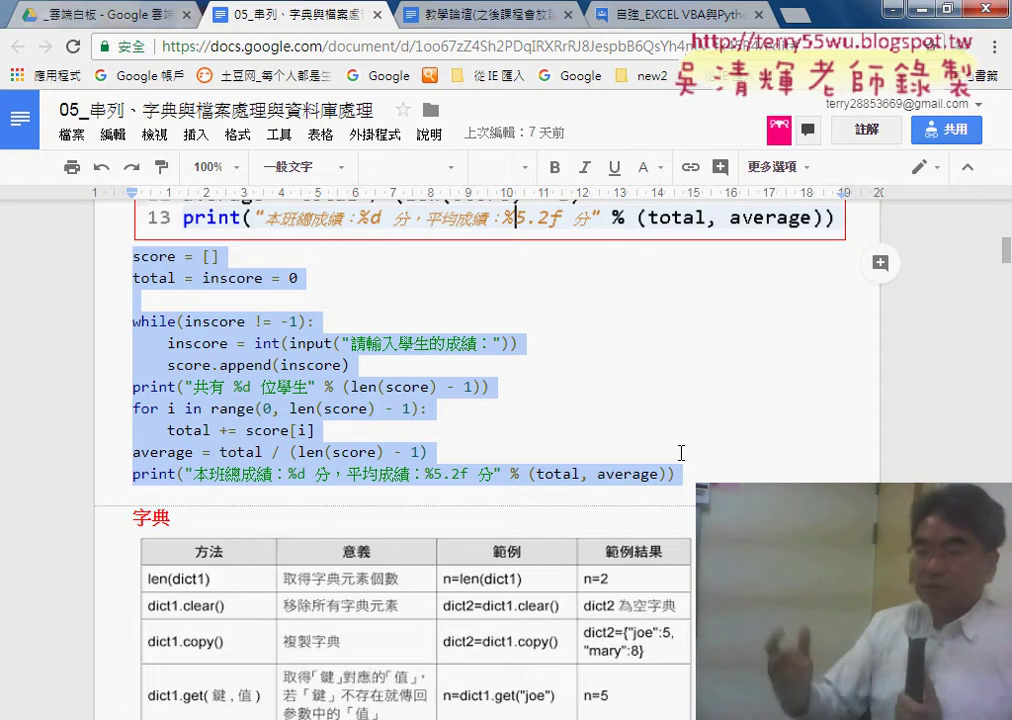
{"action": "scroll", "coordinate": [680, 453], "scroll_direction": "down", "scroll_amount": 3}
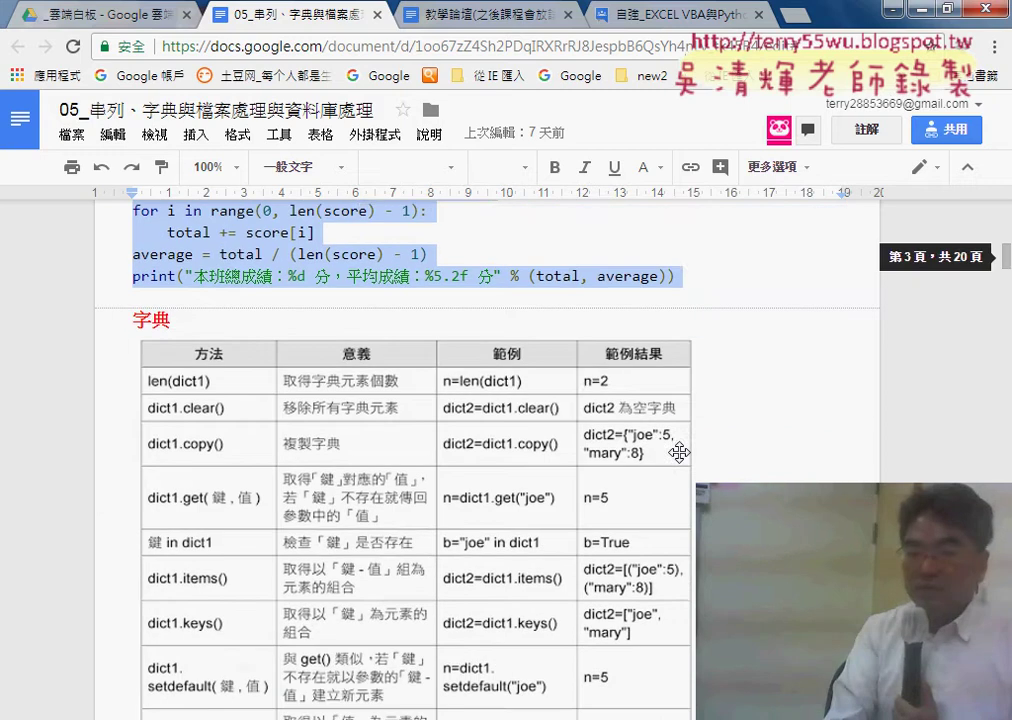
{"action": "scroll", "coordinate": [680, 453], "scroll_direction": "down", "scroll_amount": 5}
{"action": "scroll", "coordinate": [679, 453], "scroll_direction": "up", "scroll_amount": 4}
{"action": "scroll", "coordinate": [679, 453], "scroll_direction": "up", "scroll_amount": 1}
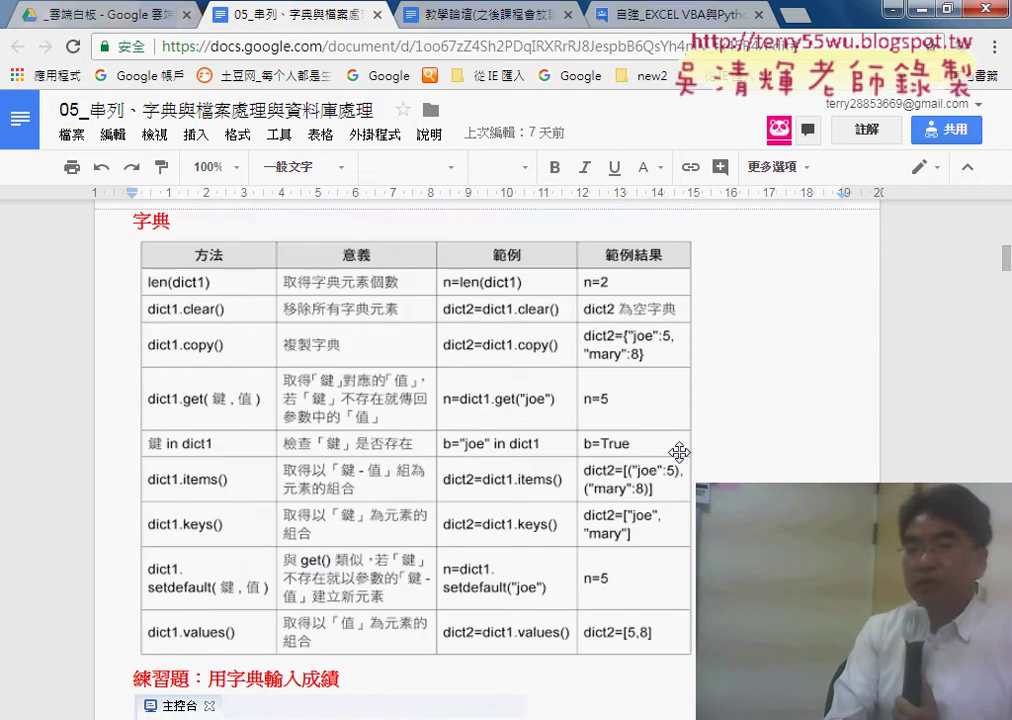
{"action": "left_click_drag", "start_coordinate": [134, 221], "coordinate": [173, 226]}
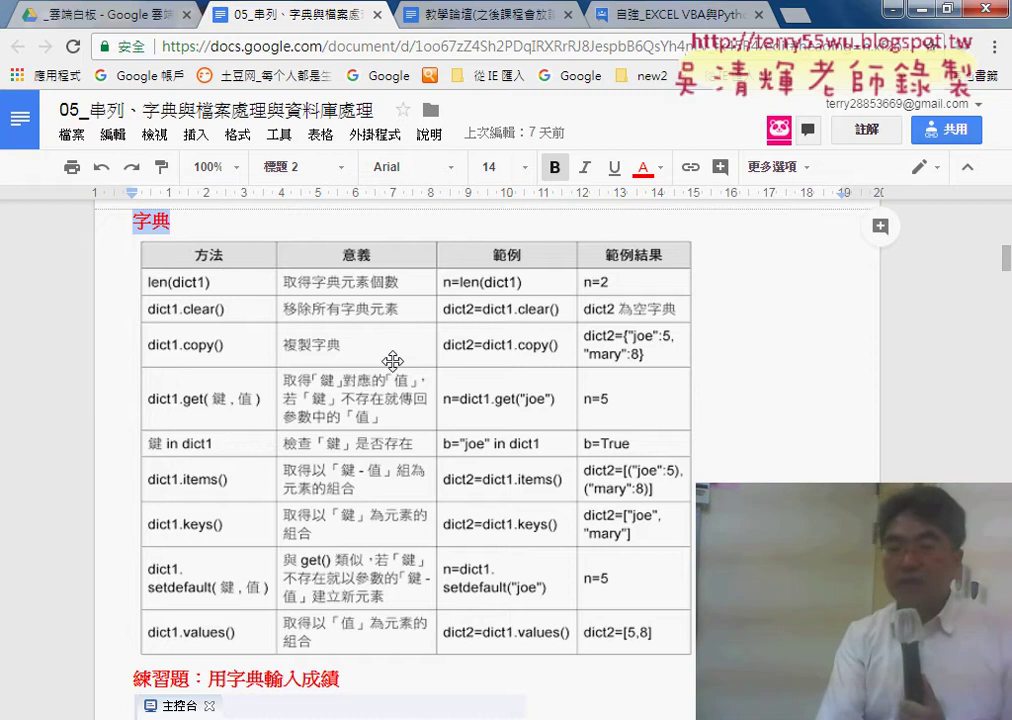
{"action": "scroll", "coordinate": [737, 469], "scroll_direction": "down", "scroll_amount": 1}
{"action": "scroll", "coordinate": [737, 469], "scroll_direction": "down", "scroll_amount": 2}
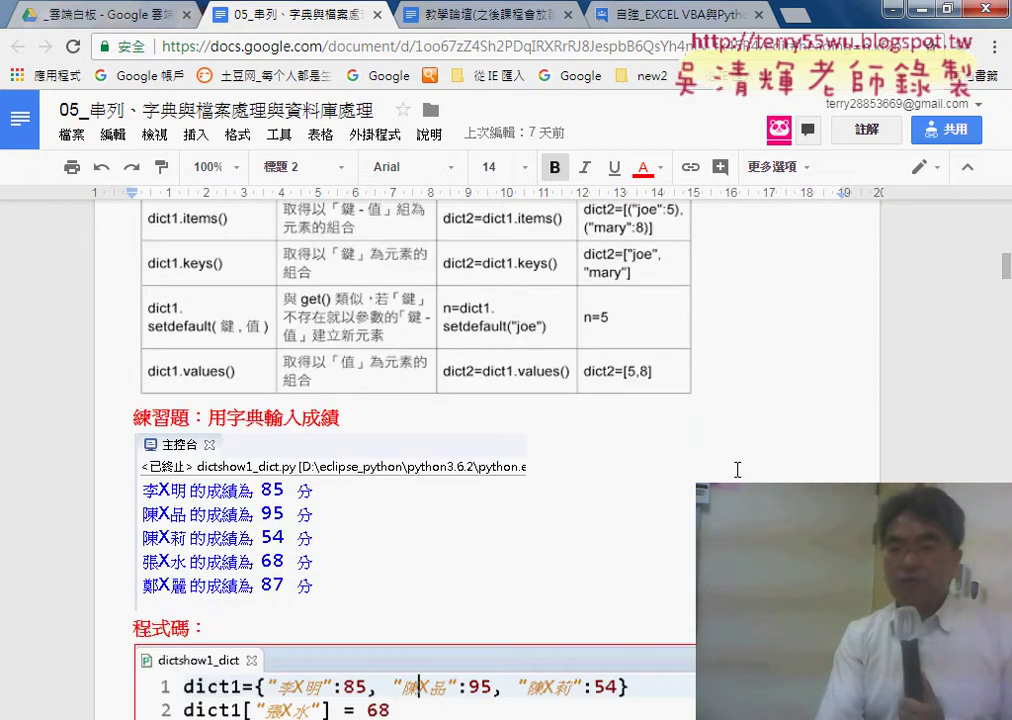
{"action": "scroll", "coordinate": [737, 469], "scroll_direction": "down", "scroll_amount": 1}
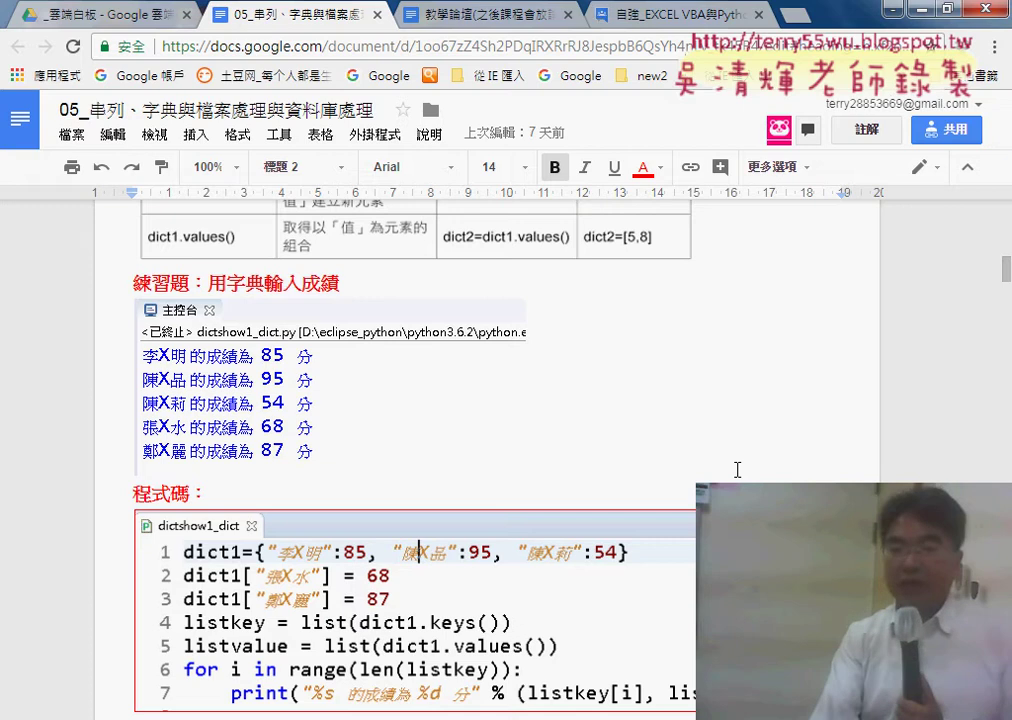
{"action": "scroll", "coordinate": [584, 469], "scroll_direction": "down", "scroll_amount": 3}
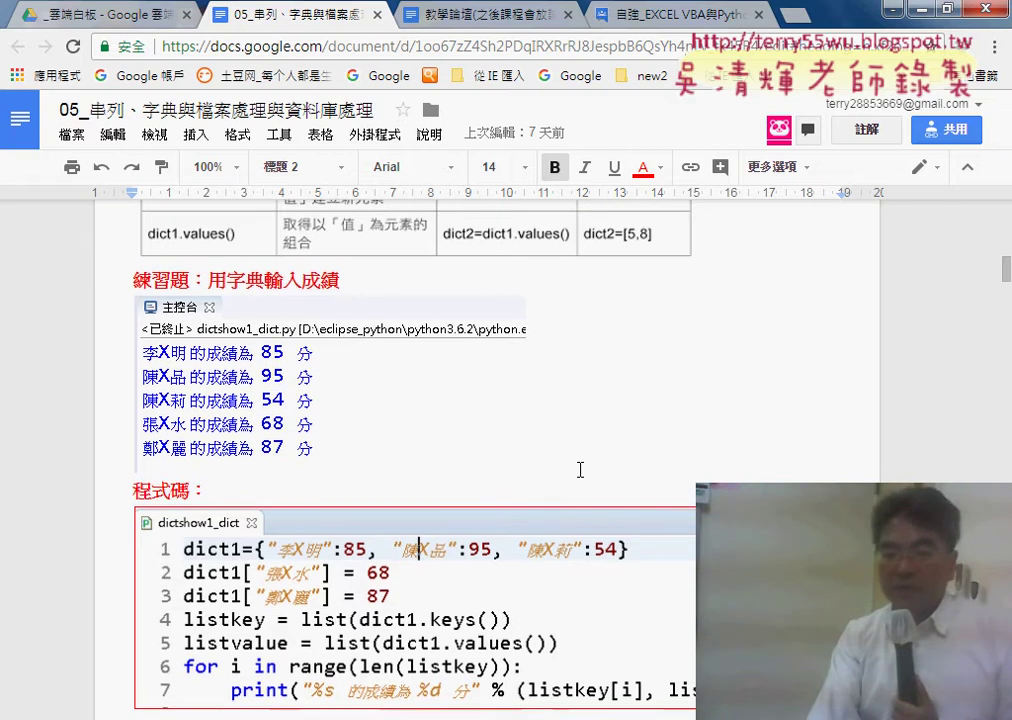
{"action": "scroll", "coordinate": [582, 469], "scroll_direction": "down", "scroll_amount": 3}
{"action": "scroll", "coordinate": [580, 469], "scroll_direction": "down", "scroll_amount": 2}
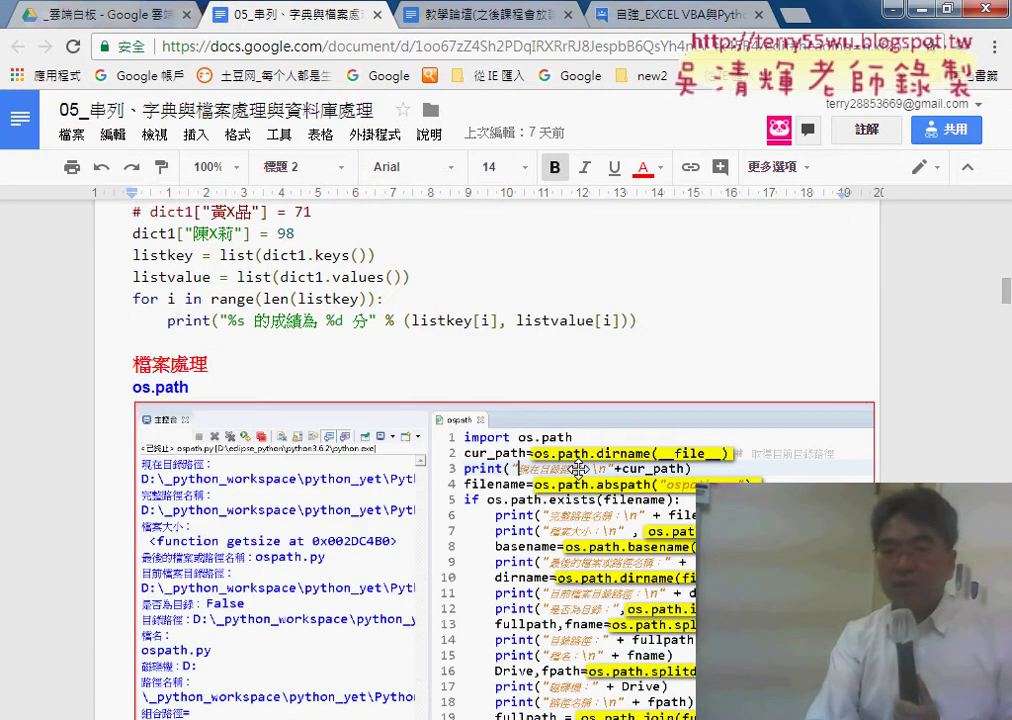
{"action": "scroll", "coordinate": [580, 469], "scroll_direction": "down", "scroll_amount": 2}
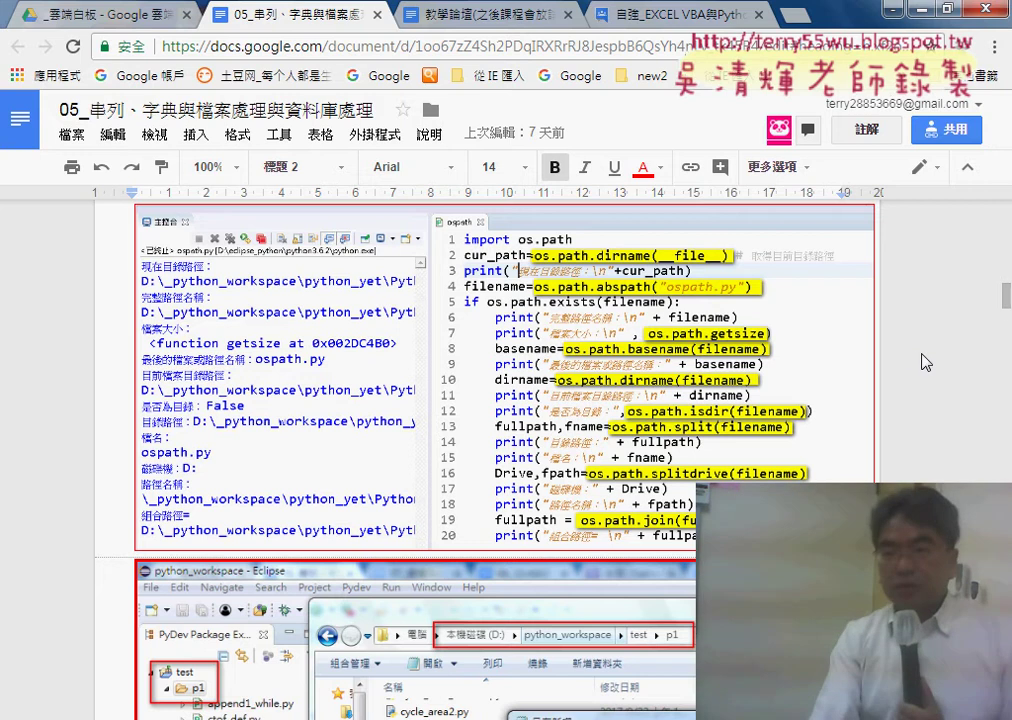
{"action": "left_click_drag", "start_coordinate": [1006, 310], "coordinate": [1005, 541]}
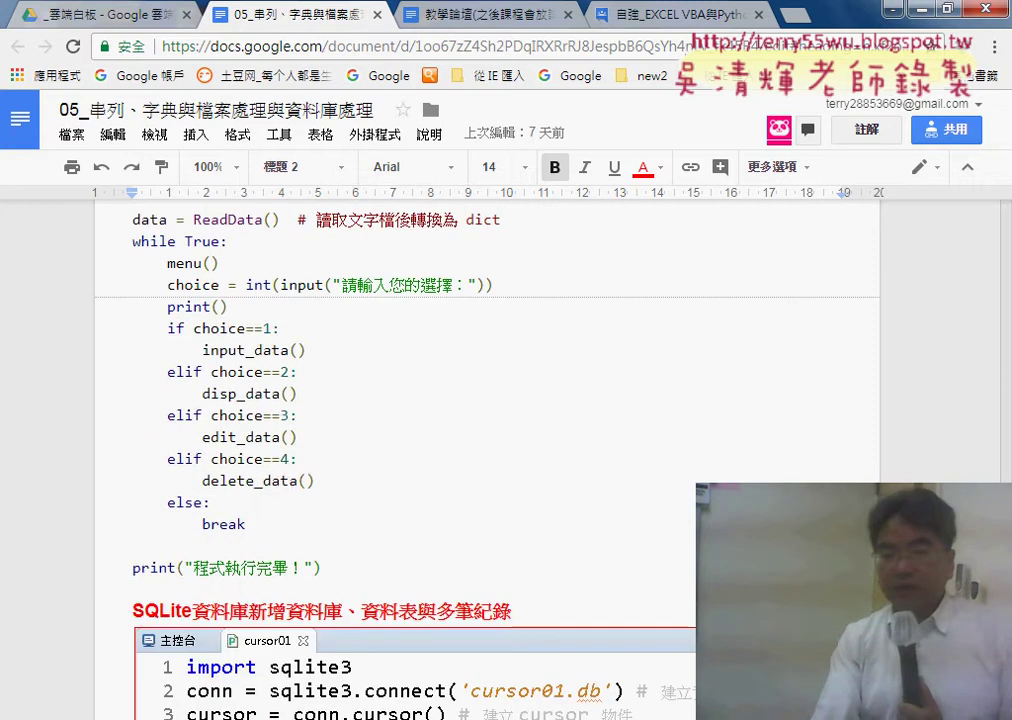
- Select just 'SQL' in the red SQLite資料庫 heading and bring up its context menu
{"action": "scroll", "coordinate": [480, 400], "scroll_direction": "down", "scroll_amount": 3}
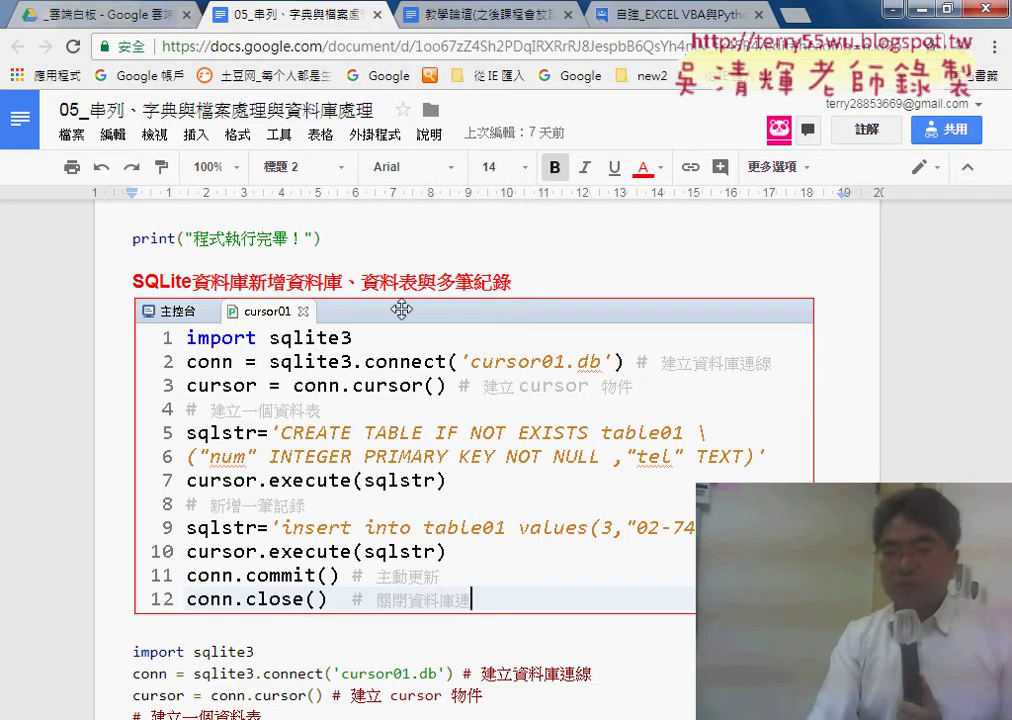
{"action": "left_click_drag", "start_coordinate": [135, 283], "coordinate": [266, 290]}
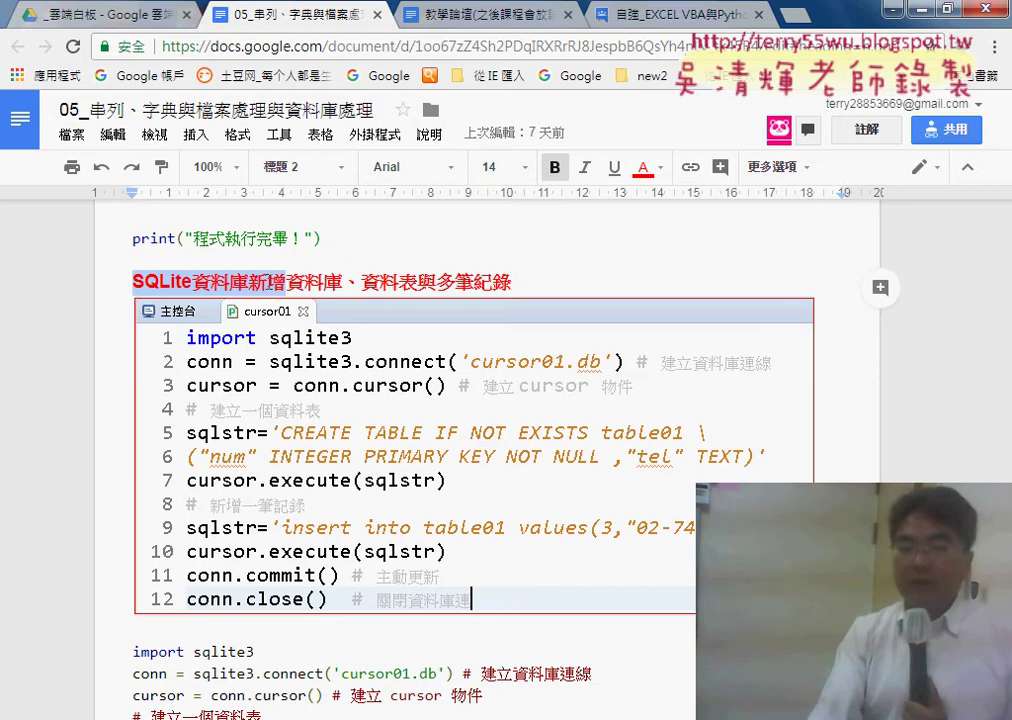
{"action": "left_click", "coordinate": [262, 290]}
{"action": "left_click_drag", "start_coordinate": [133, 283], "coordinate": [252, 285]}
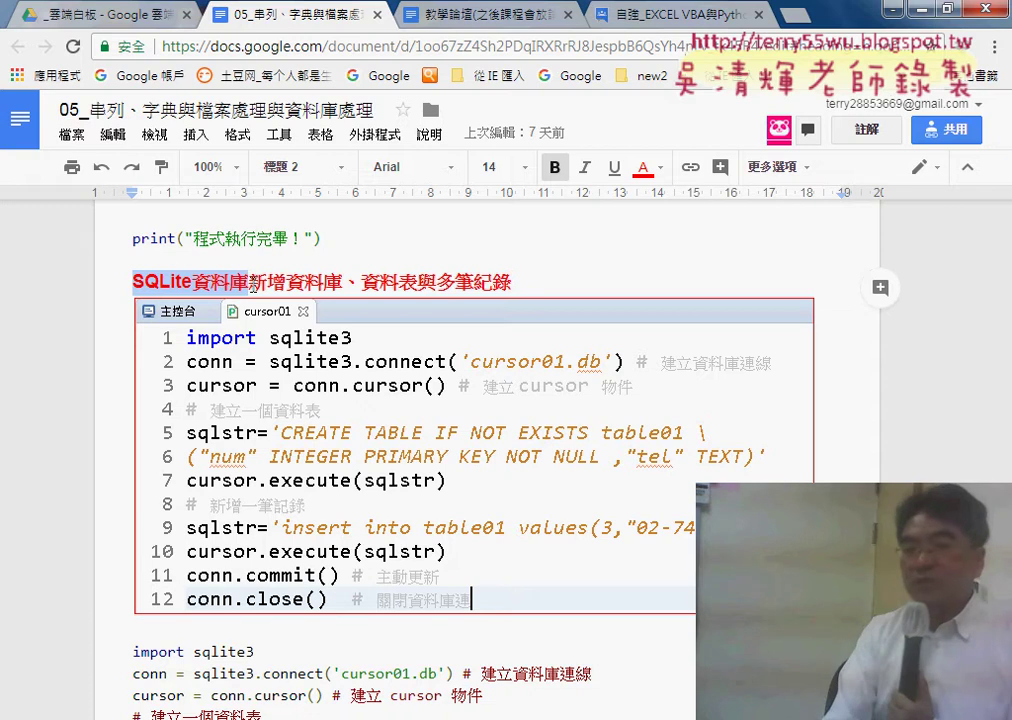
{"action": "left_click_drag", "start_coordinate": [133, 282], "coordinate": [170, 283]}
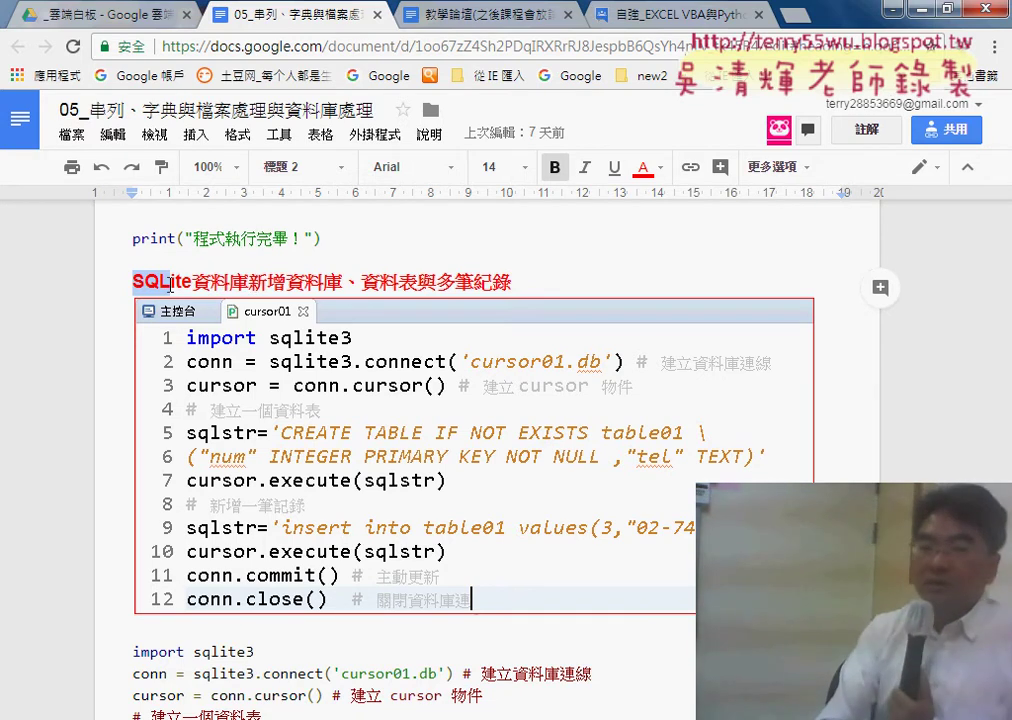
{"action": "right_click", "coordinate": [165, 287]}
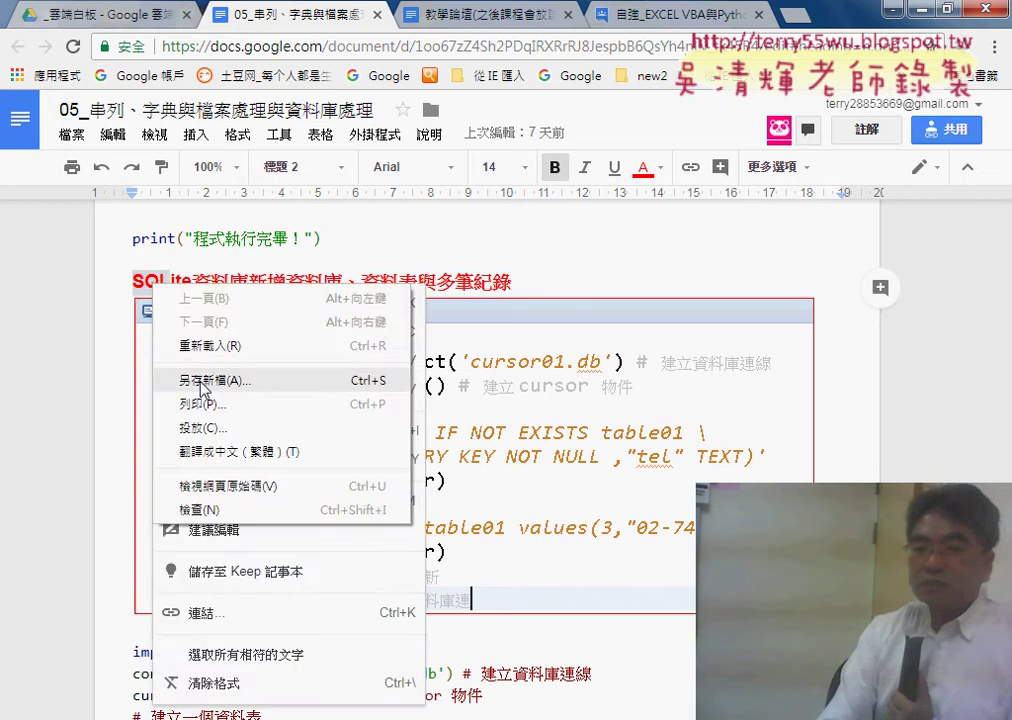
{"action": "left_click", "coordinate": [358, 216]}
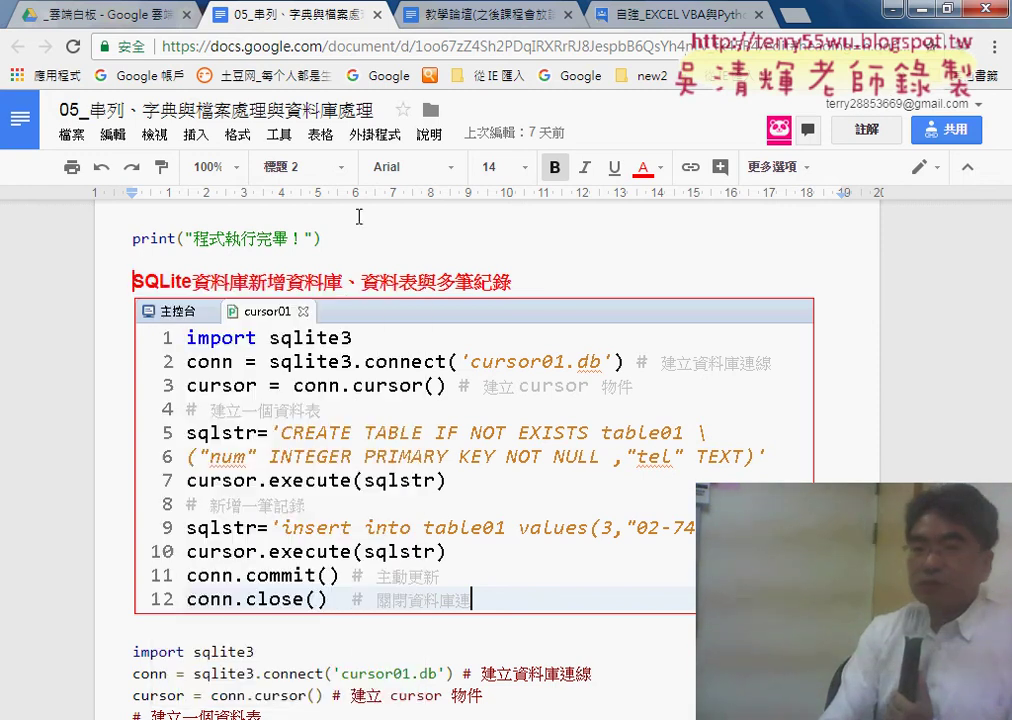
{"action": "right_click", "coordinate": [155, 287]}
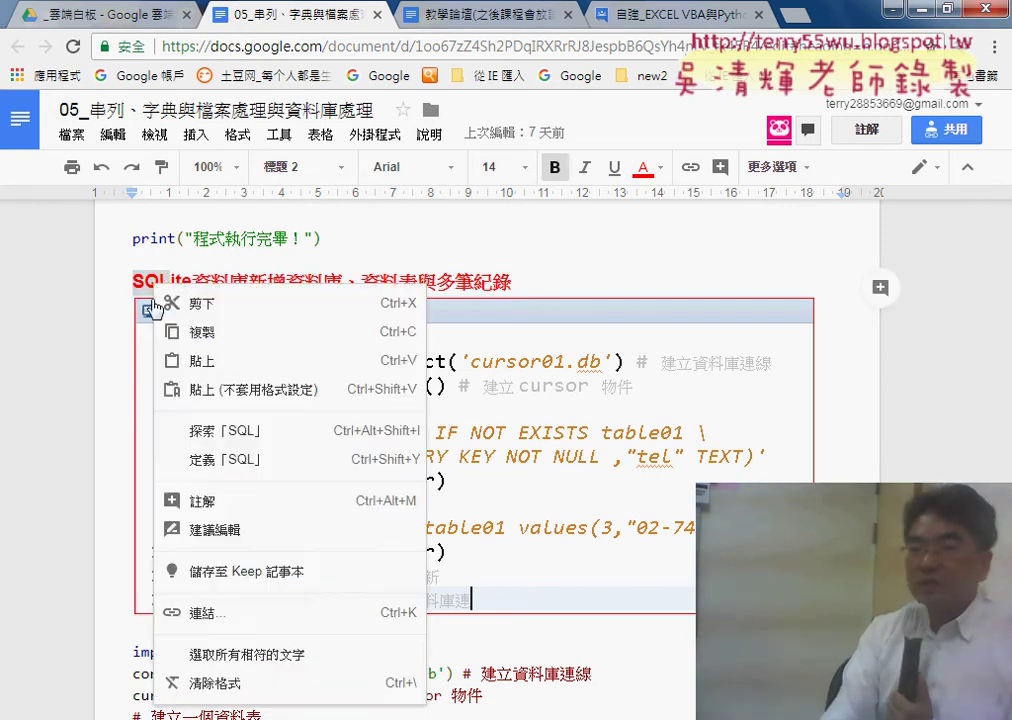
{"action": "key", "text": "Escape"}
- Search Google for 'sql 語法' in a new tab and open the 1Keydata SQL syntax page
{"action": "key", "text": "ctrl+t"}
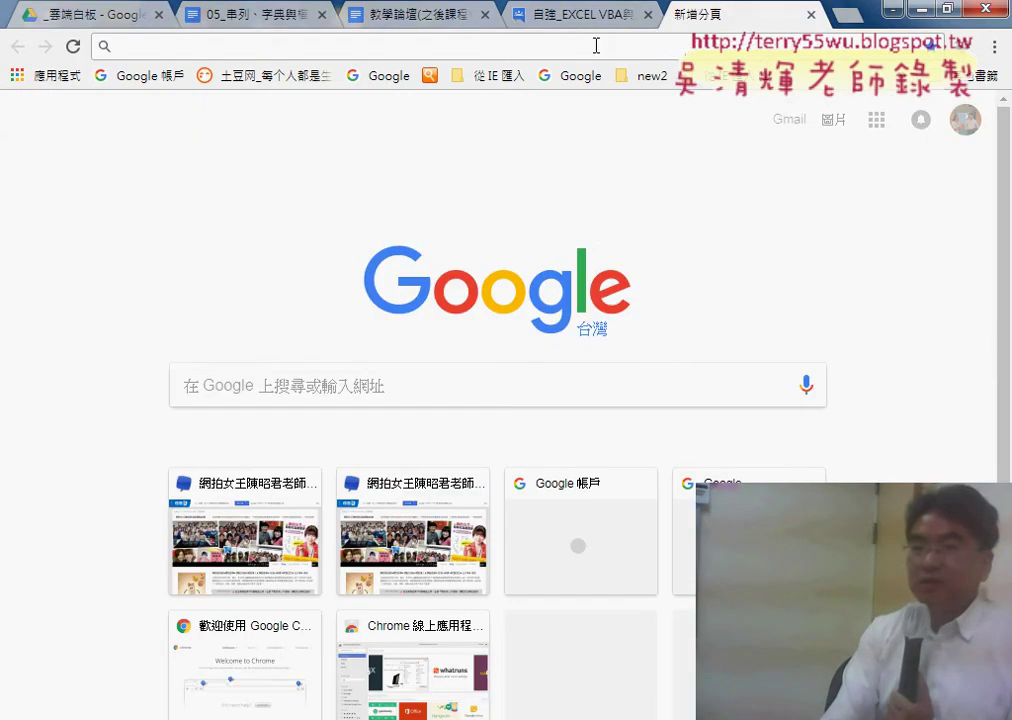
{"action": "right_click", "coordinate": [596, 46]}
{"action": "left_click", "coordinate": [650, 142]}
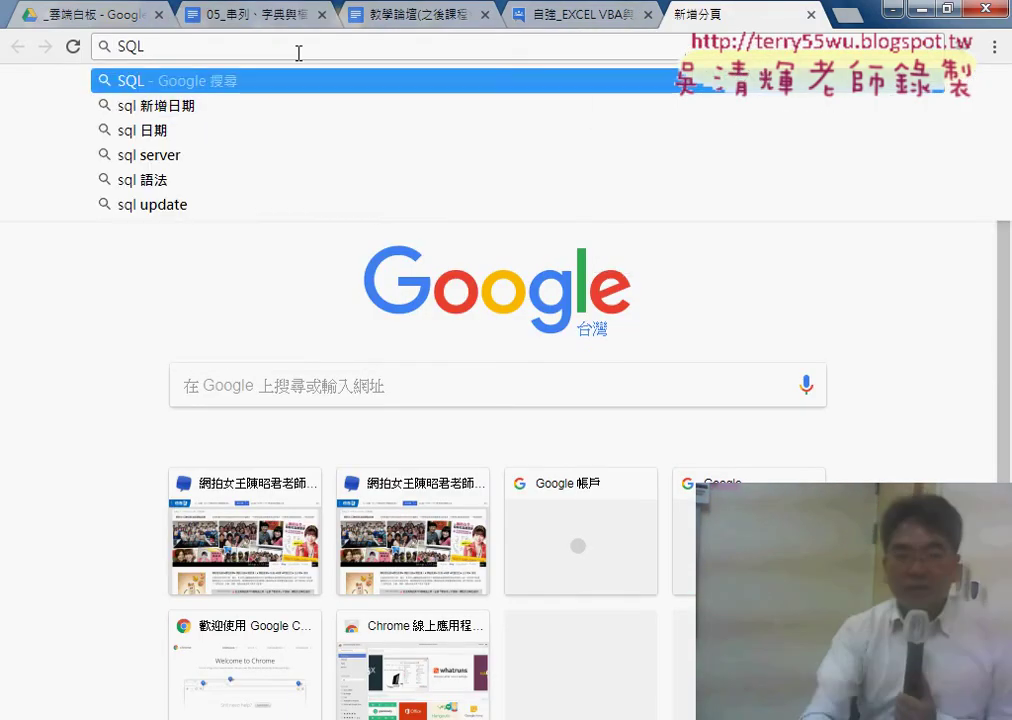
{"action": "left_click", "coordinate": [240, 196]}
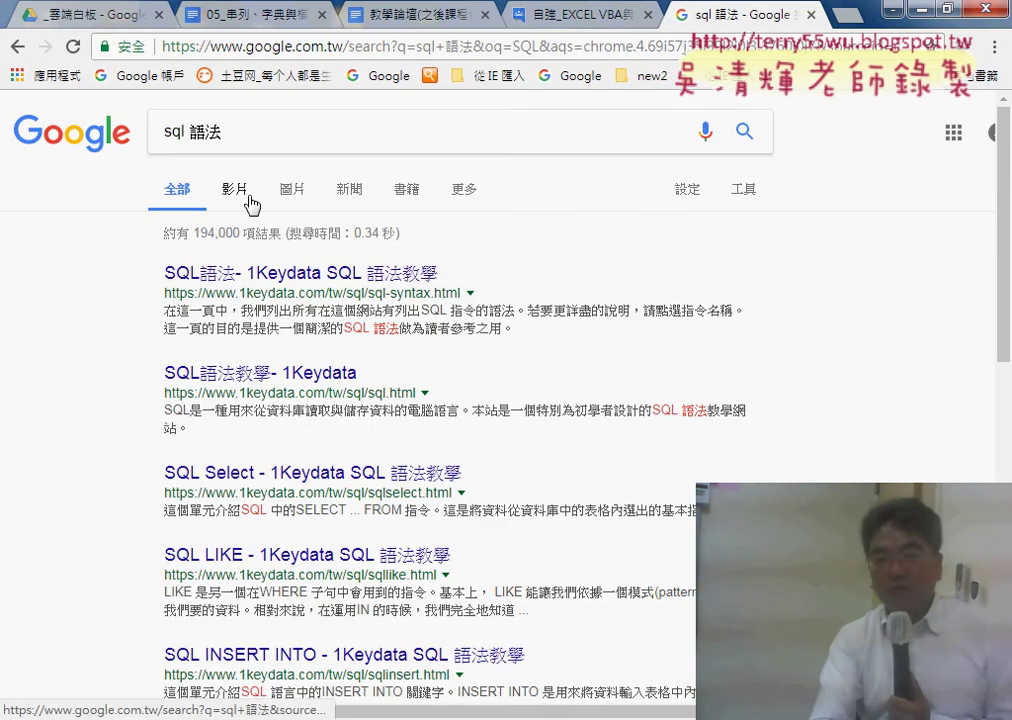
{"action": "left_click", "coordinate": [376, 276]}
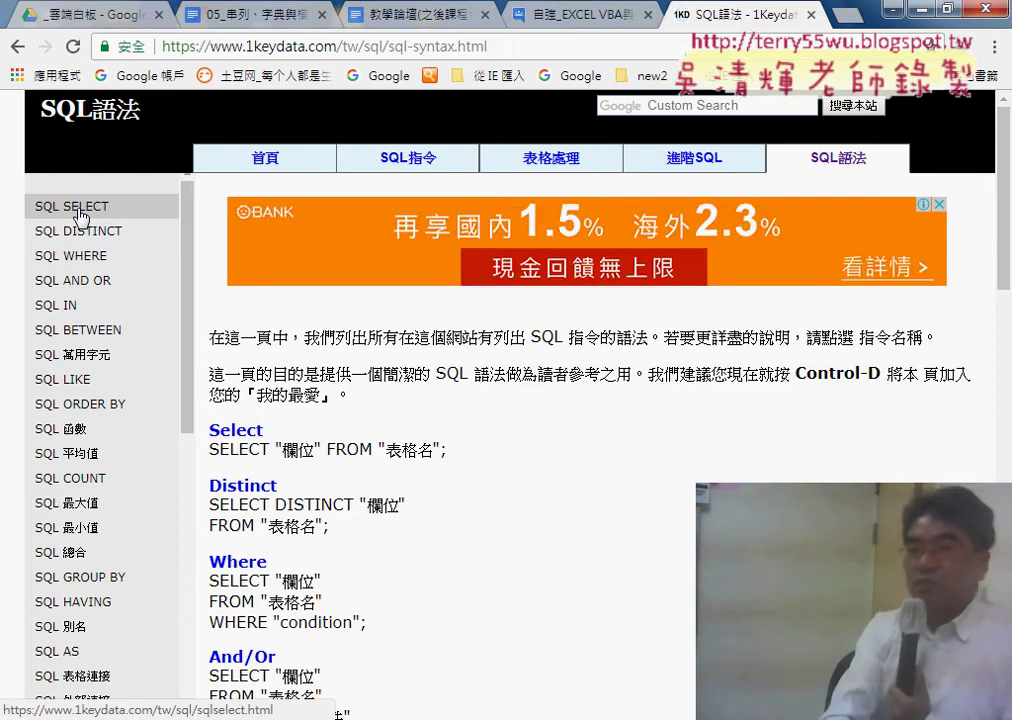
- Glance at the course forum post, then go back to the 05_串列 notes document
{"action": "left_click", "coordinate": [575, 15]}
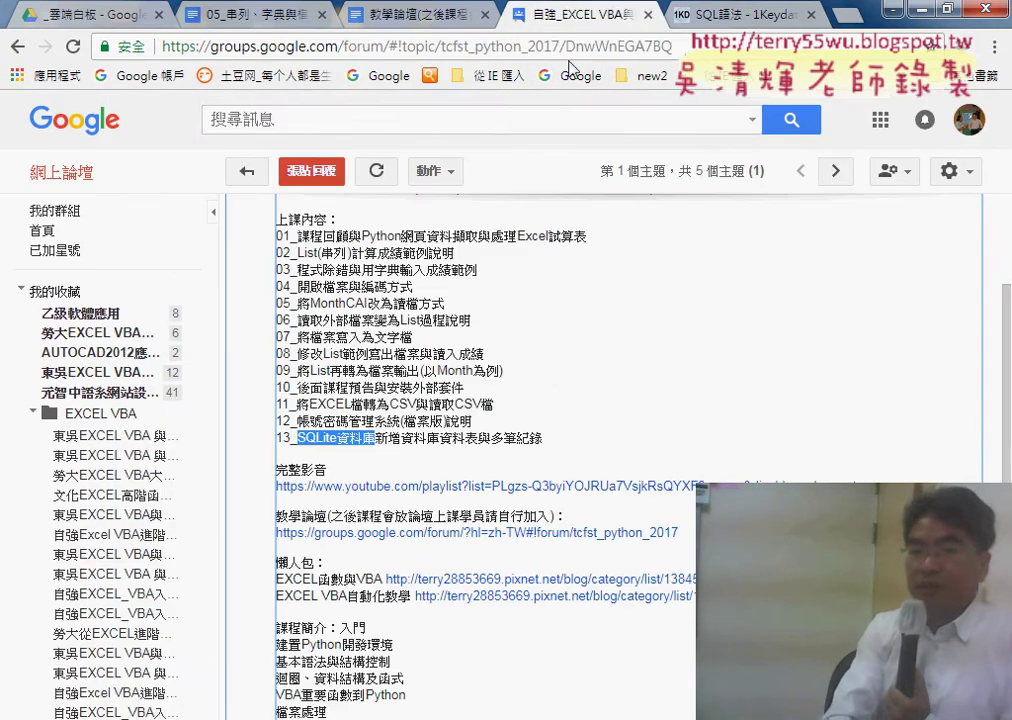
{"action": "left_click", "coordinate": [200, 15]}
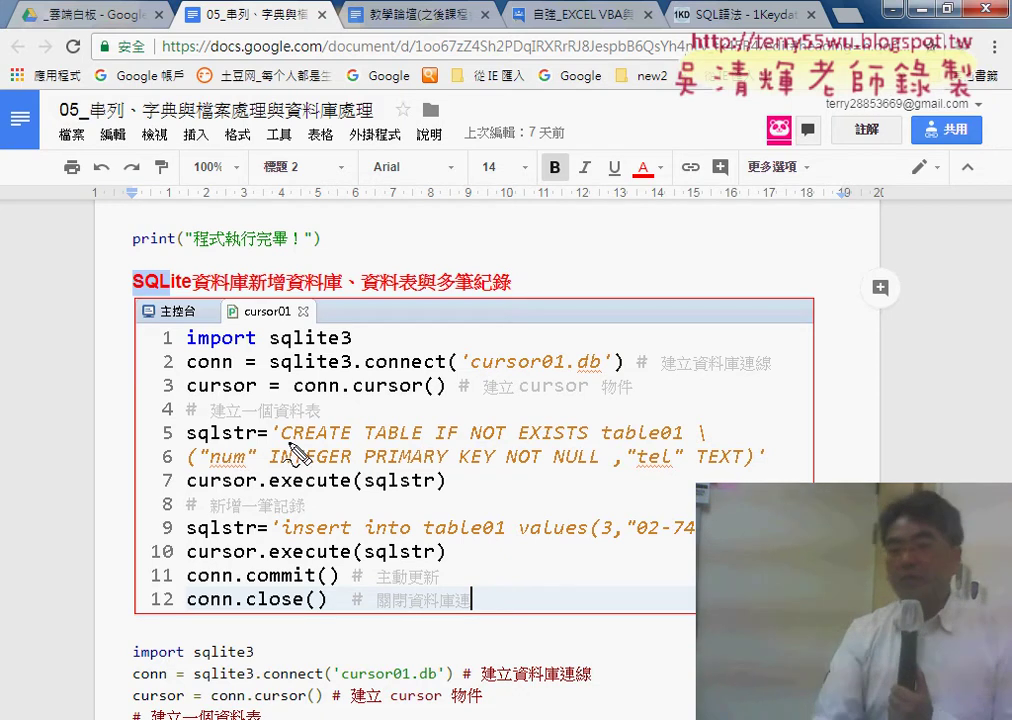
- Circle table01 and tel in red, and underline CREATE TABLE, insert into and the 3, 02-74 values
{"action": "left_click_drag", "start_coordinate": [282, 441], "coordinate": [420, 440]}
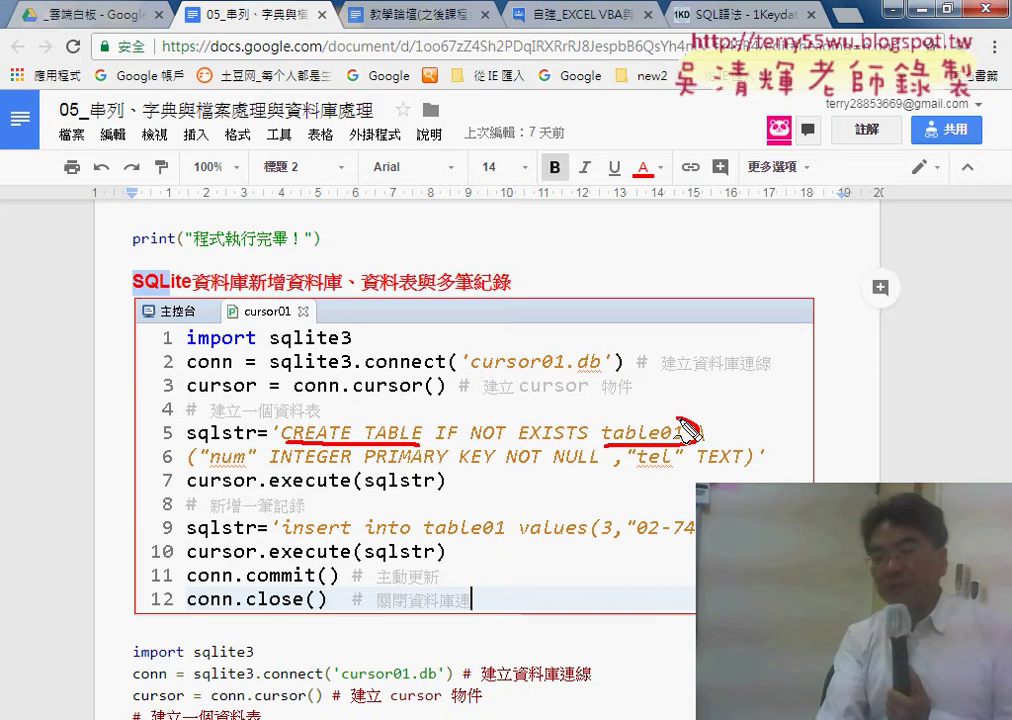
{"action": "left_click_drag", "start_coordinate": [690, 428], "coordinate": [620, 450]}
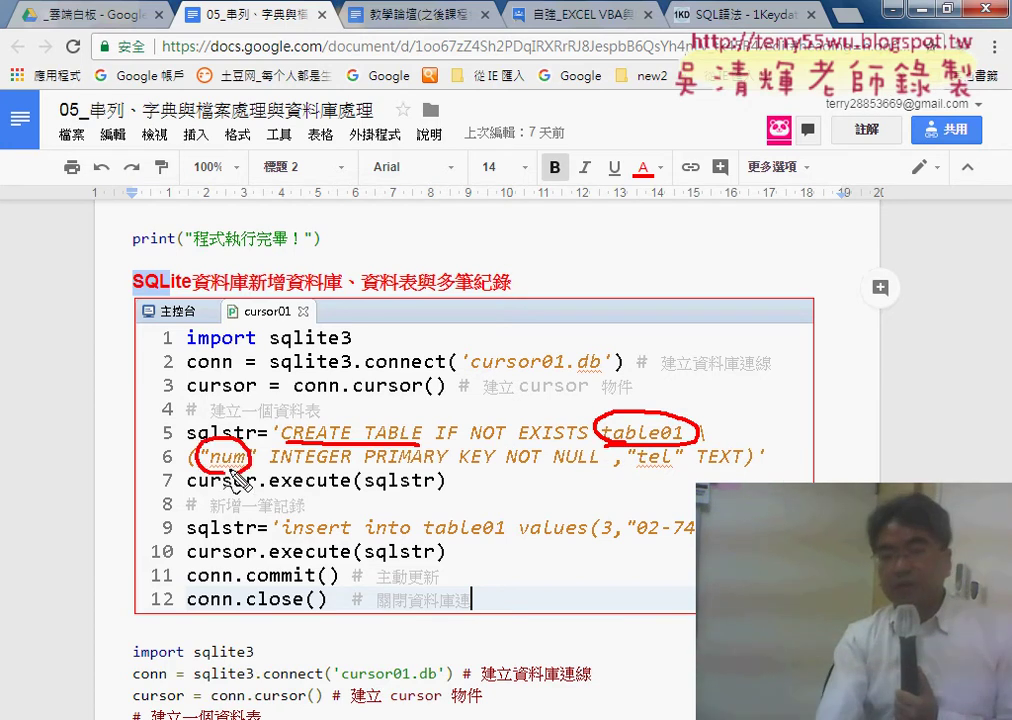
{"action": "left_click_drag", "start_coordinate": [658, 477], "coordinate": [659, 478]}
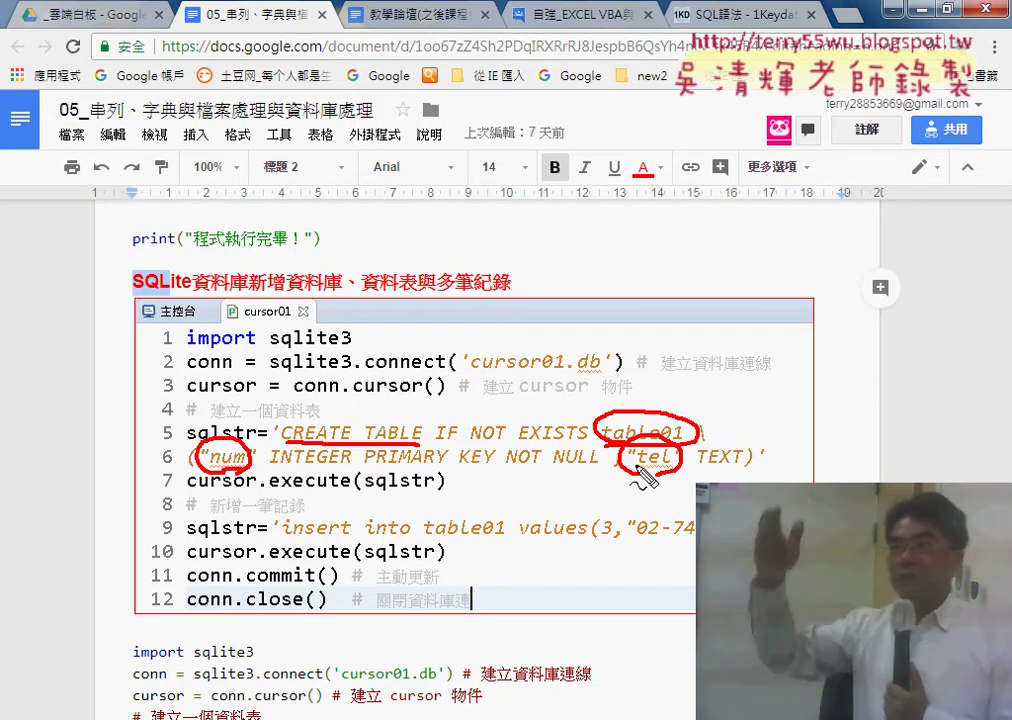
{"action": "left_click_drag", "start_coordinate": [638, 467], "coordinate": [664, 467]}
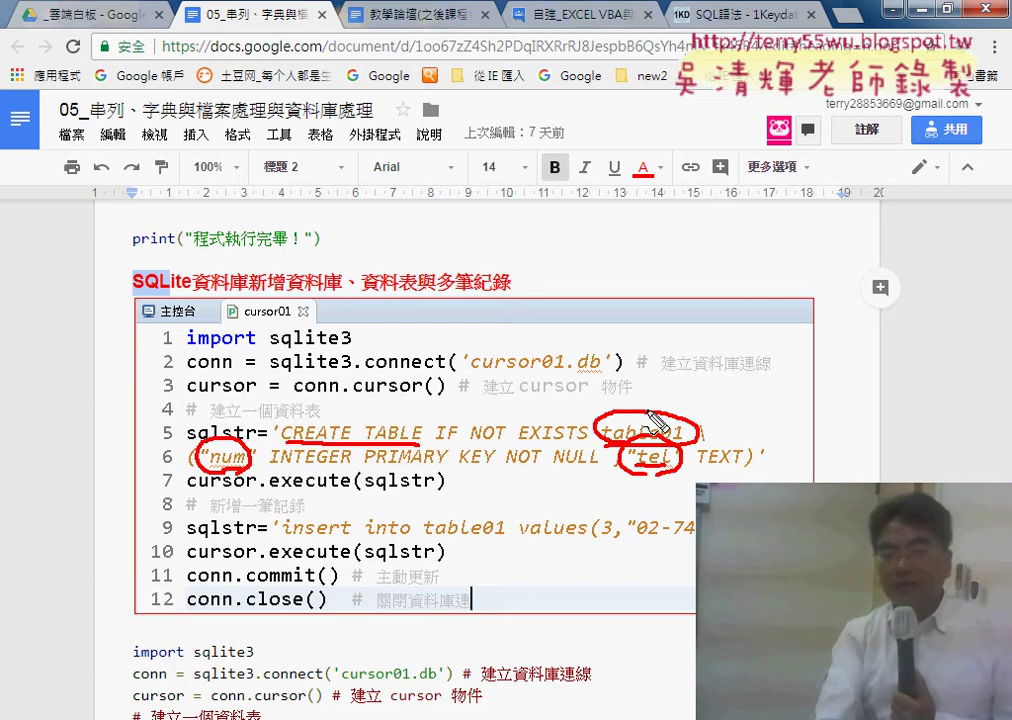
{"action": "left_click_drag", "start_coordinate": [298, 541], "coordinate": [412, 541]}
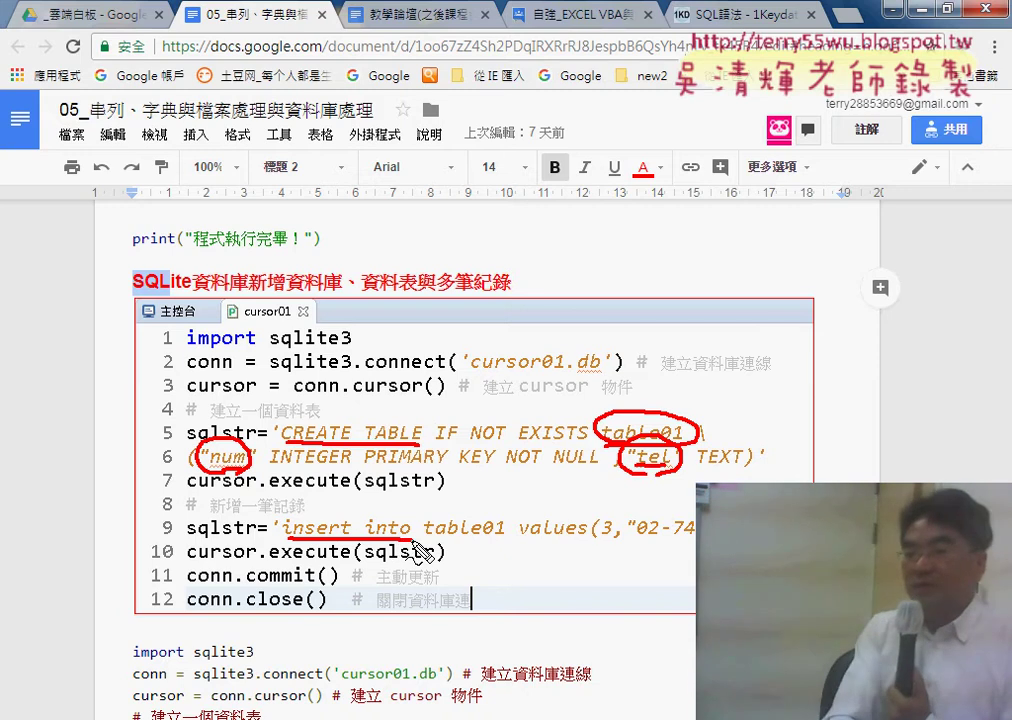
{"action": "left_click_drag", "start_coordinate": [425, 540], "coordinate": [497, 541]}
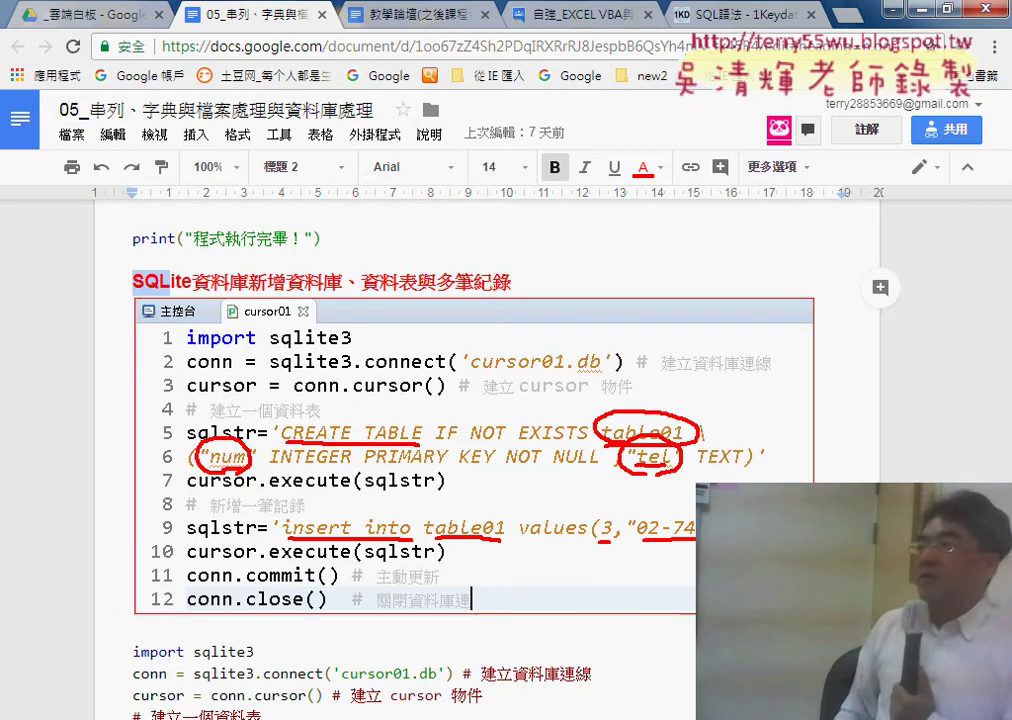
{"action": "left_click_drag", "start_coordinate": [642, 541], "coordinate": [694, 540]}
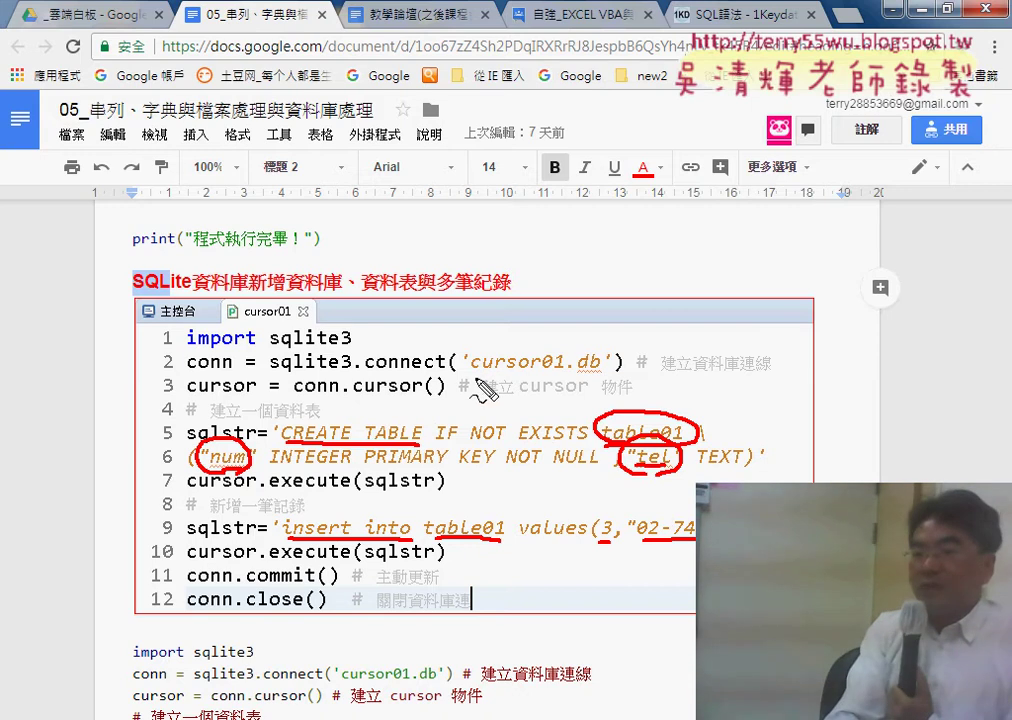
- Underline, circle and draw an arrow at cursor01.db, then erase all the red annotations
{"action": "left_click_drag", "start_coordinate": [472, 381], "coordinate": [605, 381]}
{"action": "left_click_drag", "start_coordinate": [500, 332], "coordinate": [497, 338]}
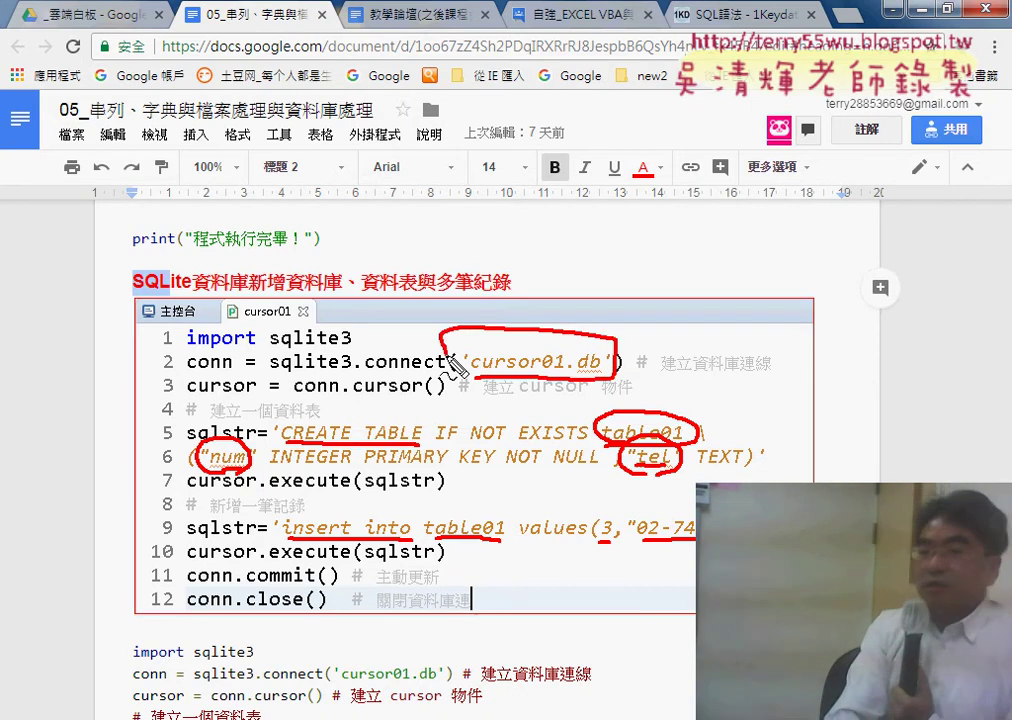
{"action": "mouse_move", "coordinate": [708, 268]}
{"action": "left_mouse_down"}
{"action": "mouse_move", "coordinate": [584, 343]}
{"action": "mouse_move", "coordinate": [612, 338]}
{"action": "left_mouse_up"}
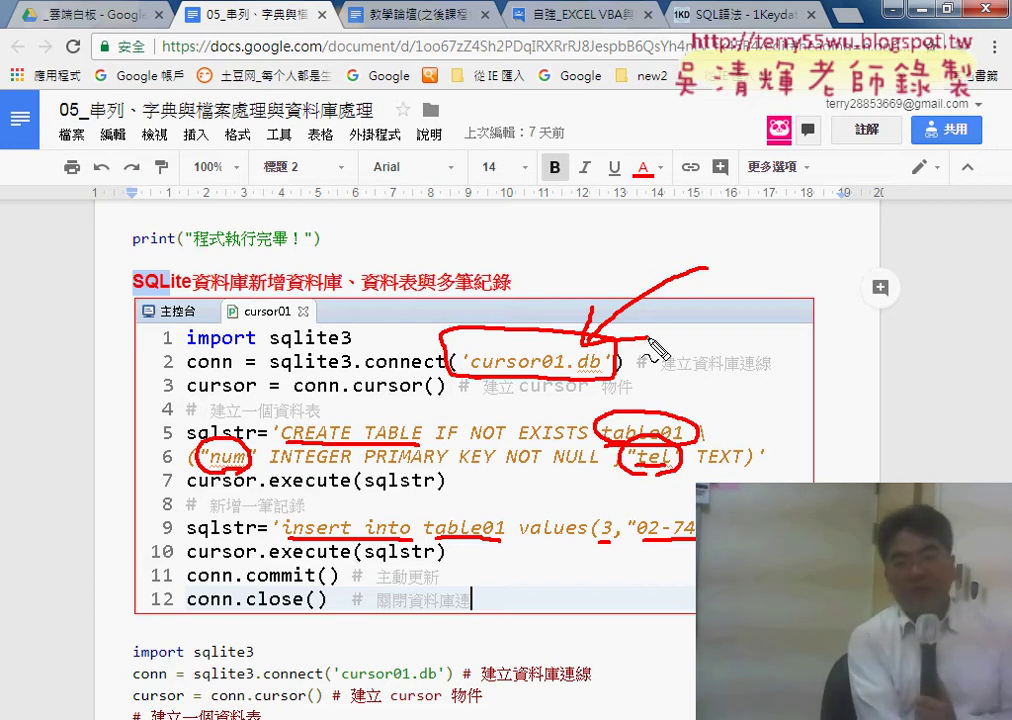
{"action": "key", "text": "Escape"}
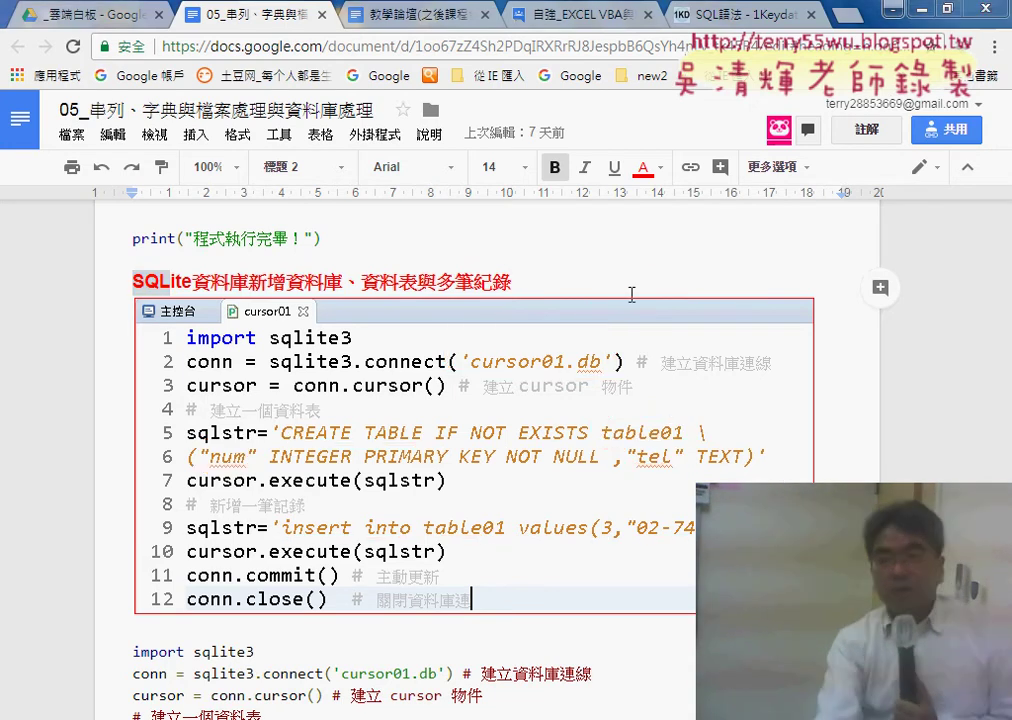
- Briefly minimise the browser and file window to show the desktop, then bring the browser back
{"action": "left_click", "coordinate": [925, 10]}
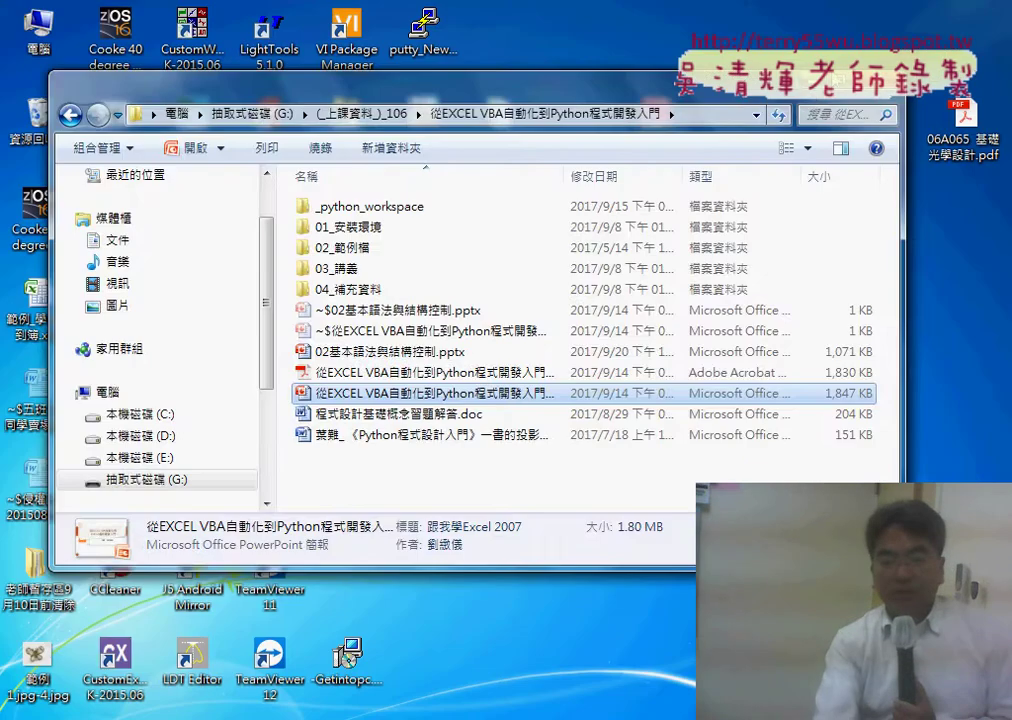
{"action": "left_click", "coordinate": [640, 78]}
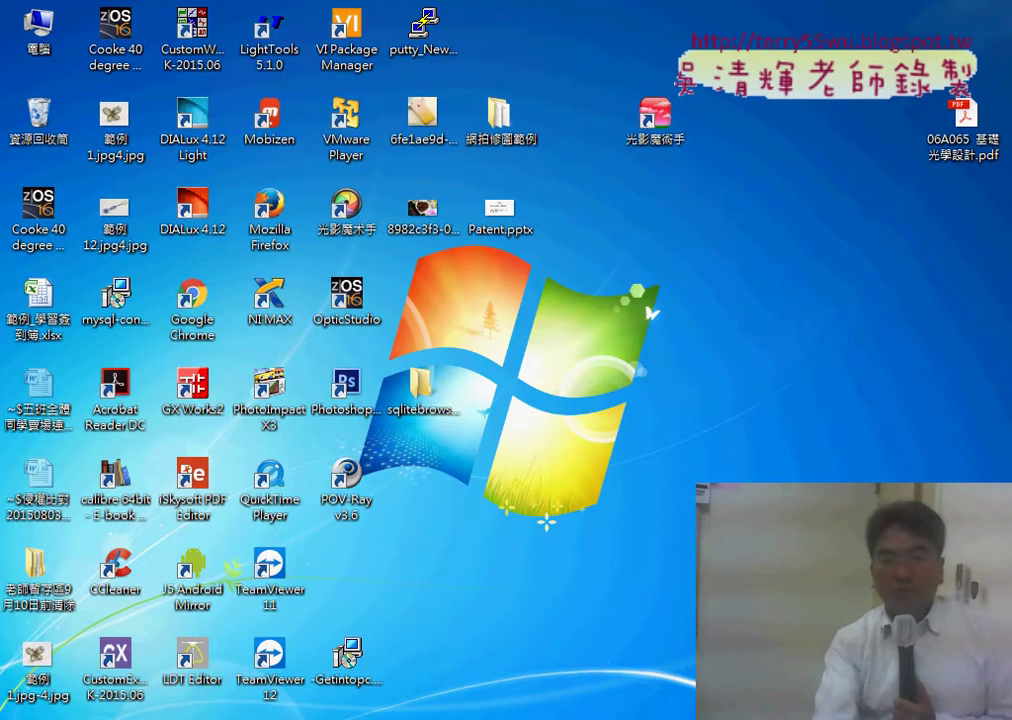
{"action": "key", "text": "alt+Tab"}
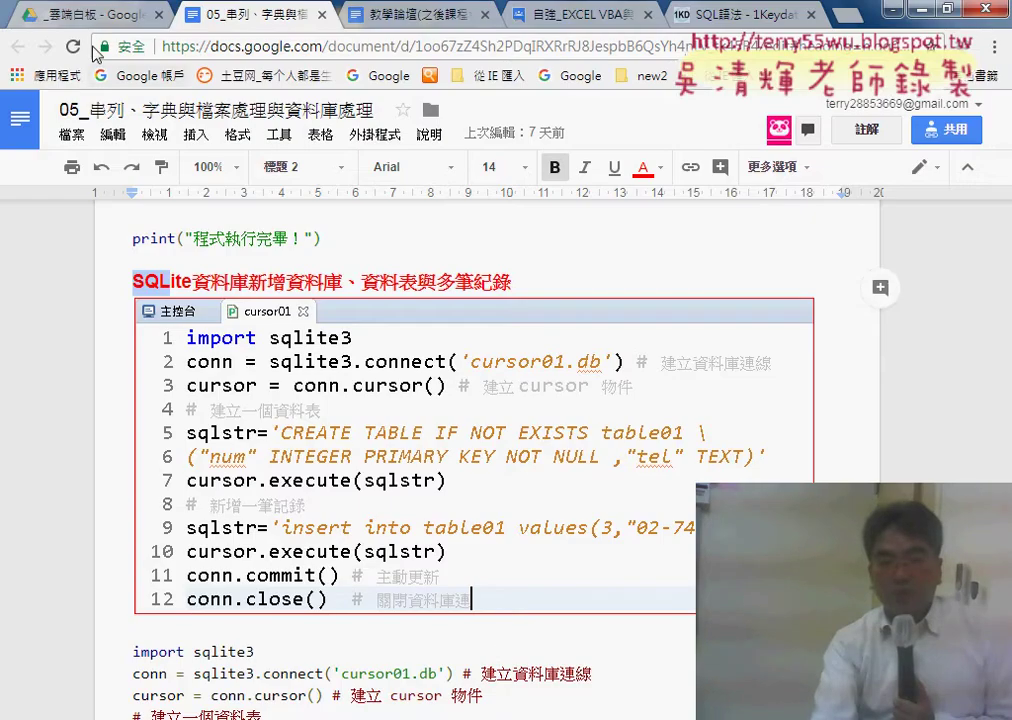
- Open the Drive 04_補充資料 folder, select sqlitebrowser_200_b1_win.zip, and minimise the browser
{"action": "left_click", "coordinate": [82, 22]}
{"action": "left_click", "coordinate": [17, 48]}
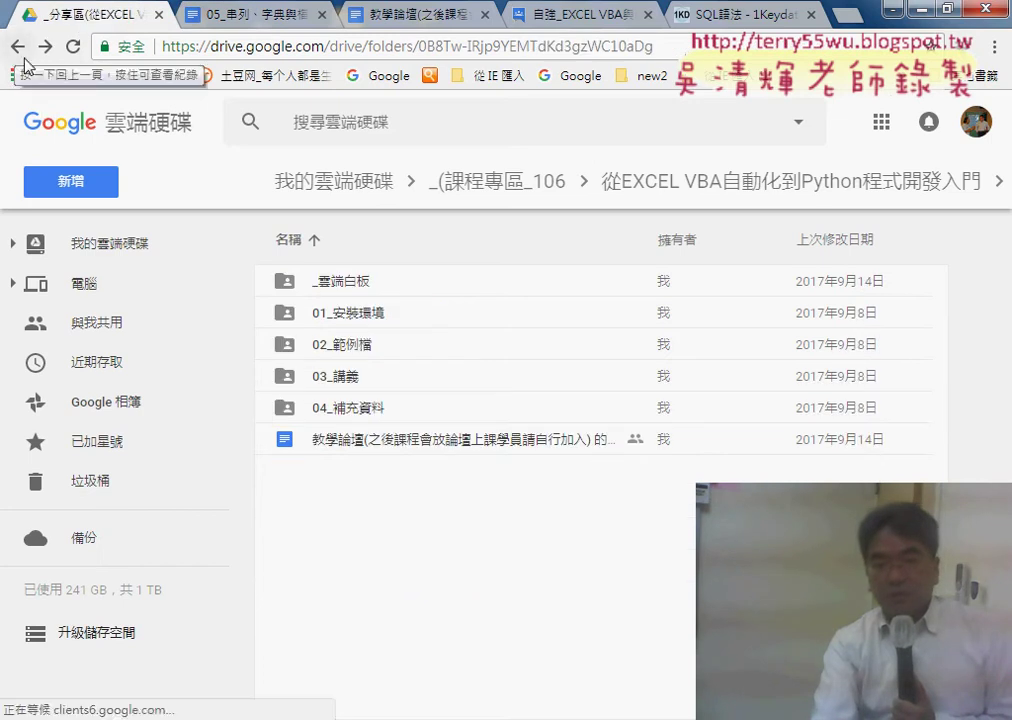
{"action": "double_click", "coordinate": [372, 411]}
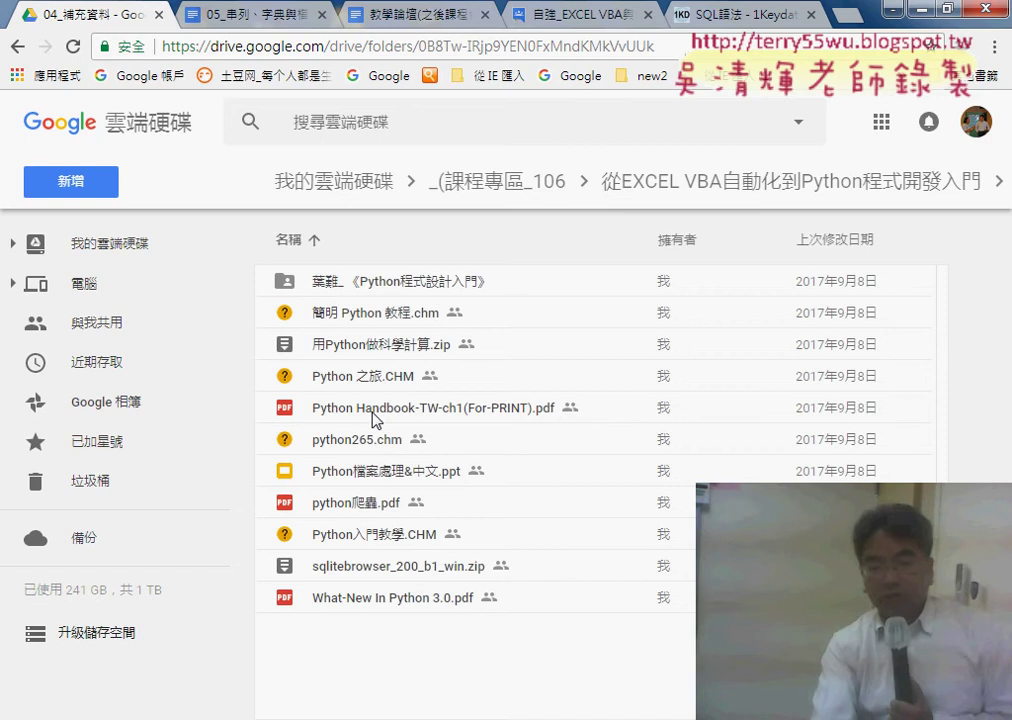
{"action": "left_click", "coordinate": [366, 576]}
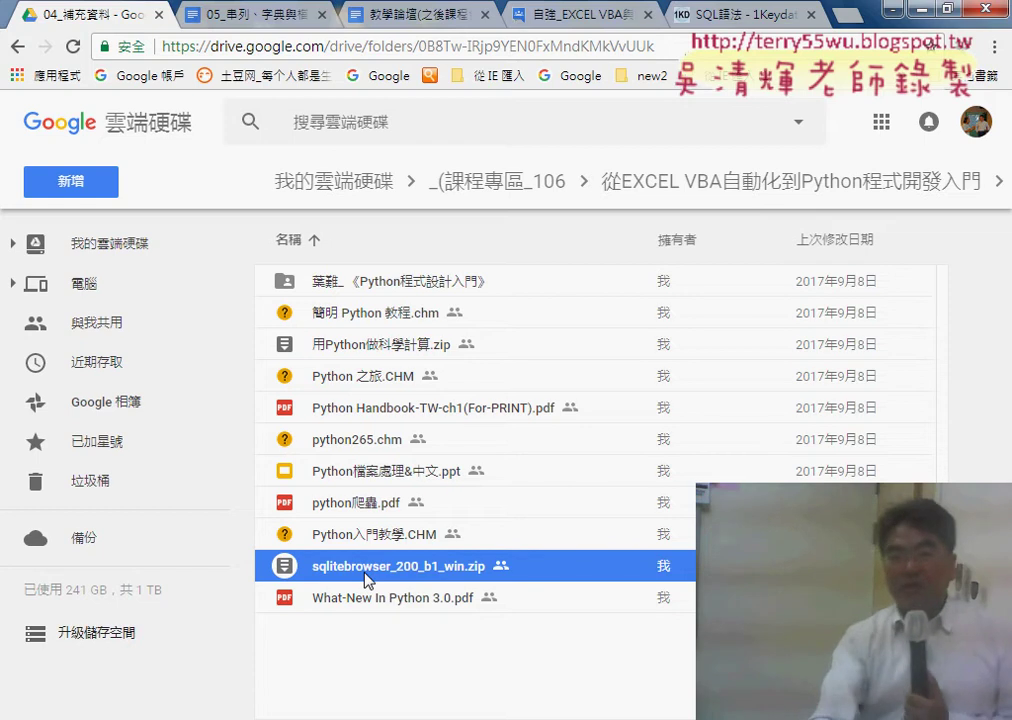
{"action": "left_click", "coordinate": [921, 12]}
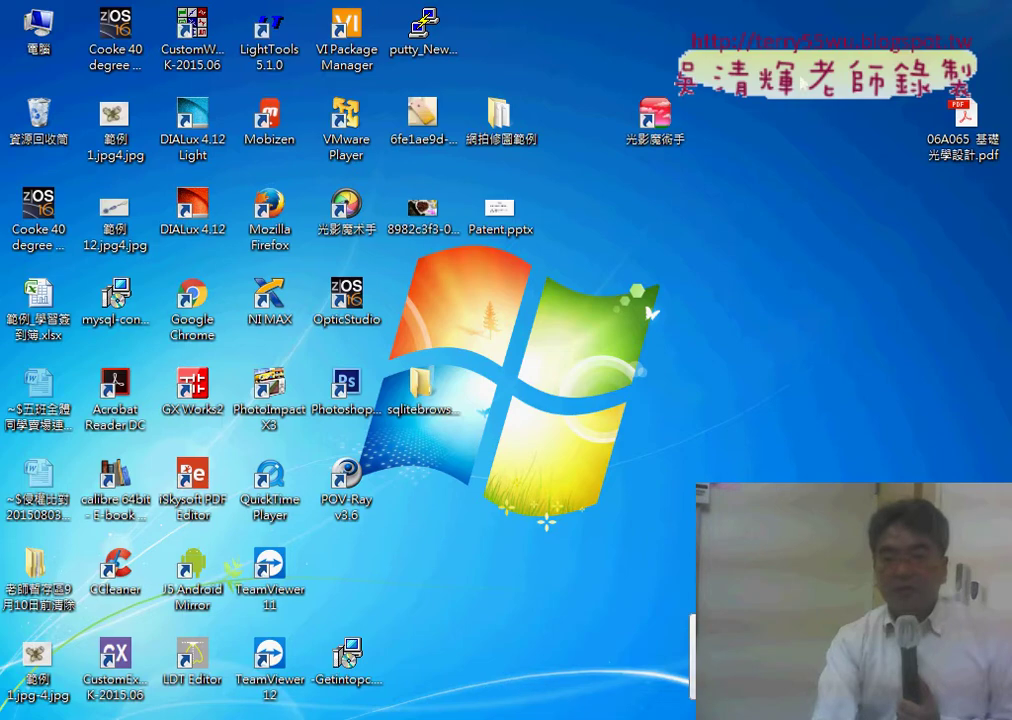
- Launch SQLite Database Browser 2.0 b1 from the desktop sqlitebrowser_200_b1_win folder, allowing it to run
{"action": "double_click", "coordinate": [432, 396]}
{"action": "double_click", "coordinate": [414, 235]}
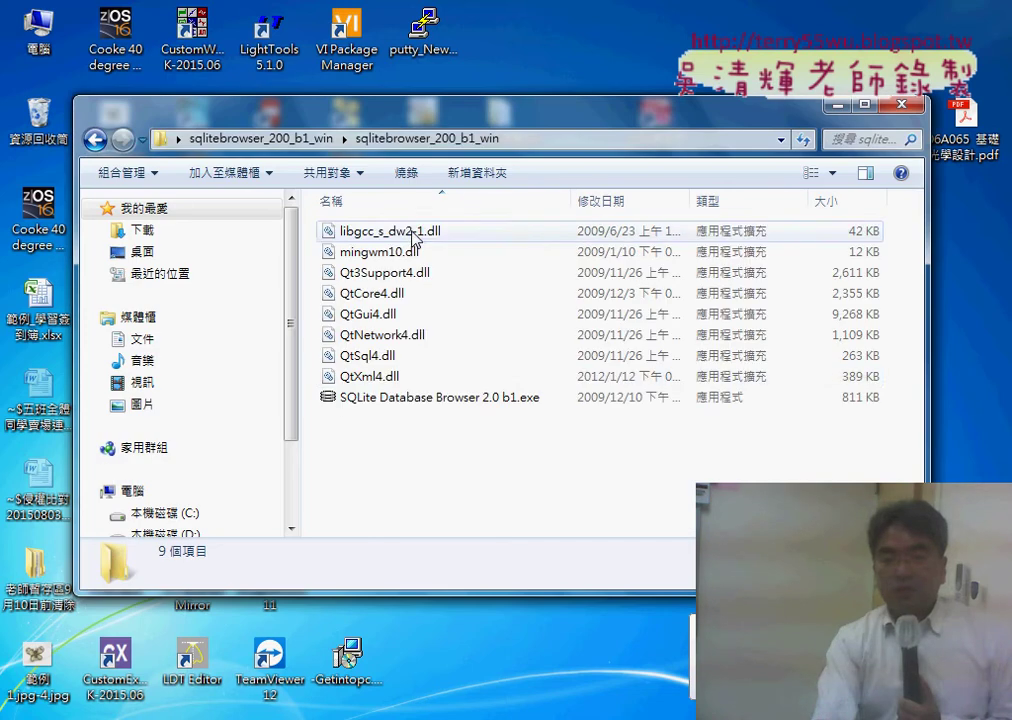
{"action": "double_click", "coordinate": [420, 397]}
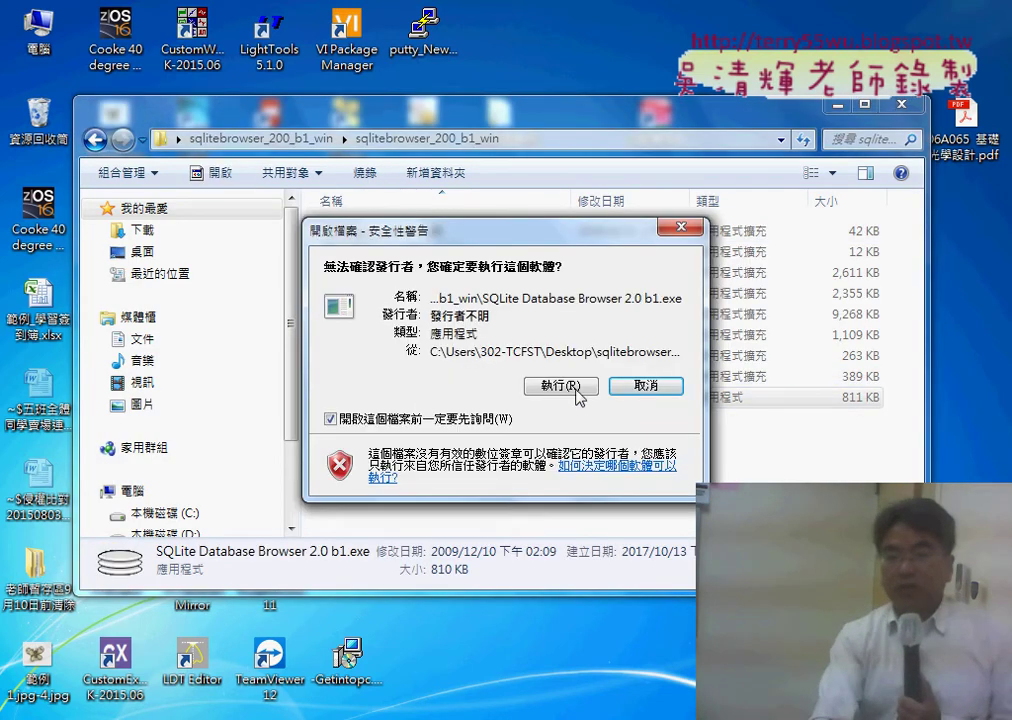
{"action": "left_click", "coordinate": [576, 388]}
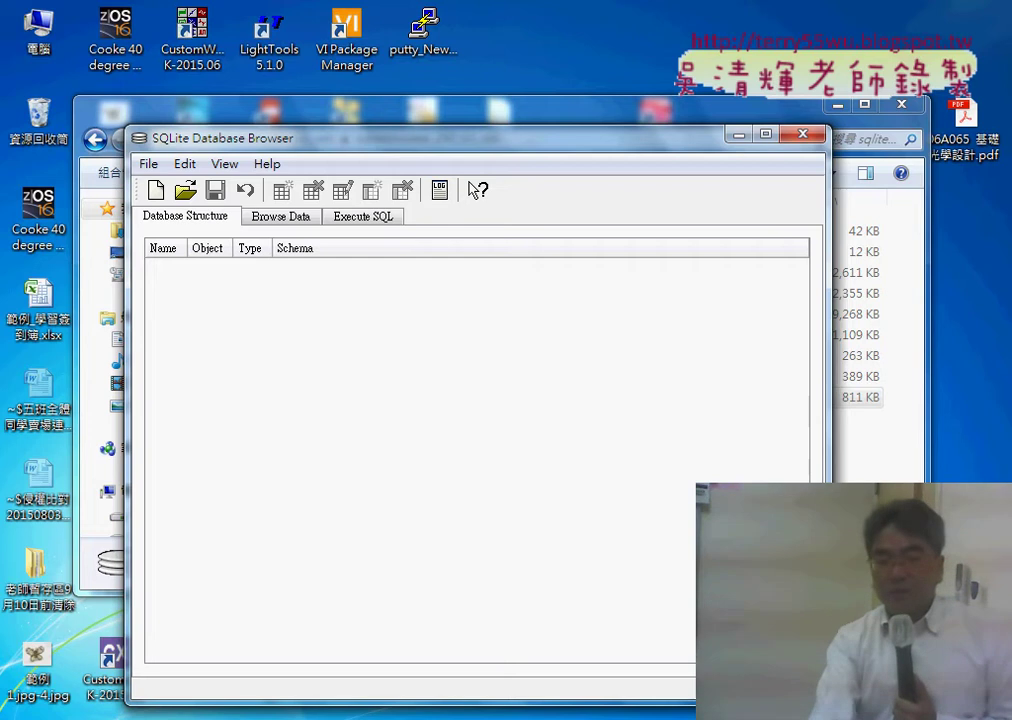
{"action": "left_click", "coordinate": [236, 715]}
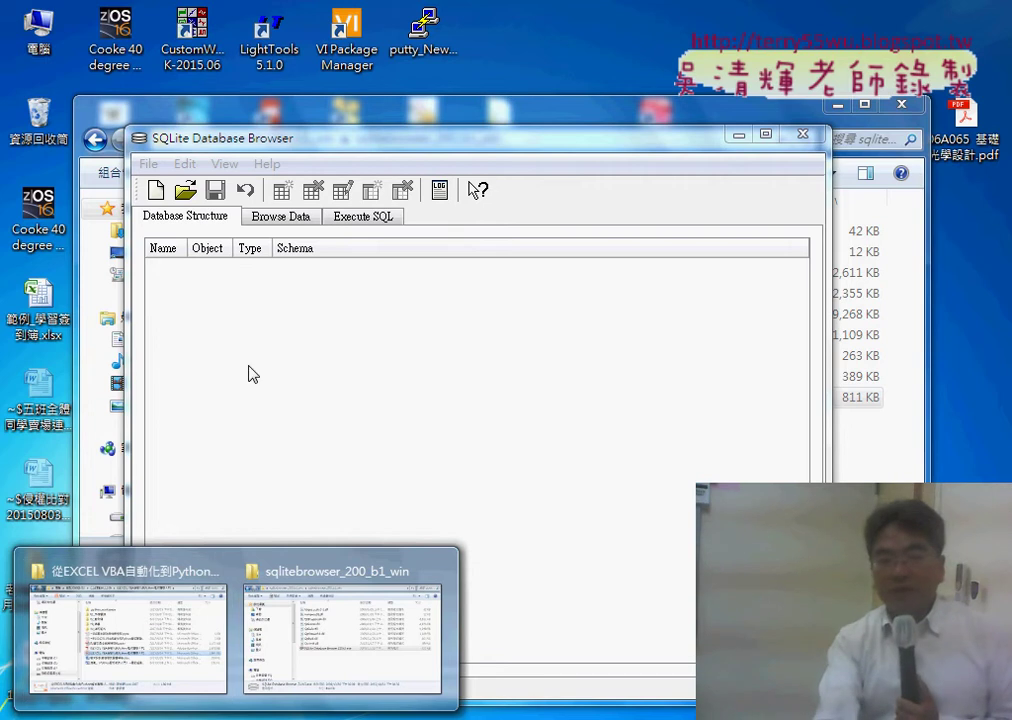
- Browse to D:\python_workspace\test\p1 in Explorer and select cursor01.db
{"action": "double_click", "coordinate": [38, 25]}
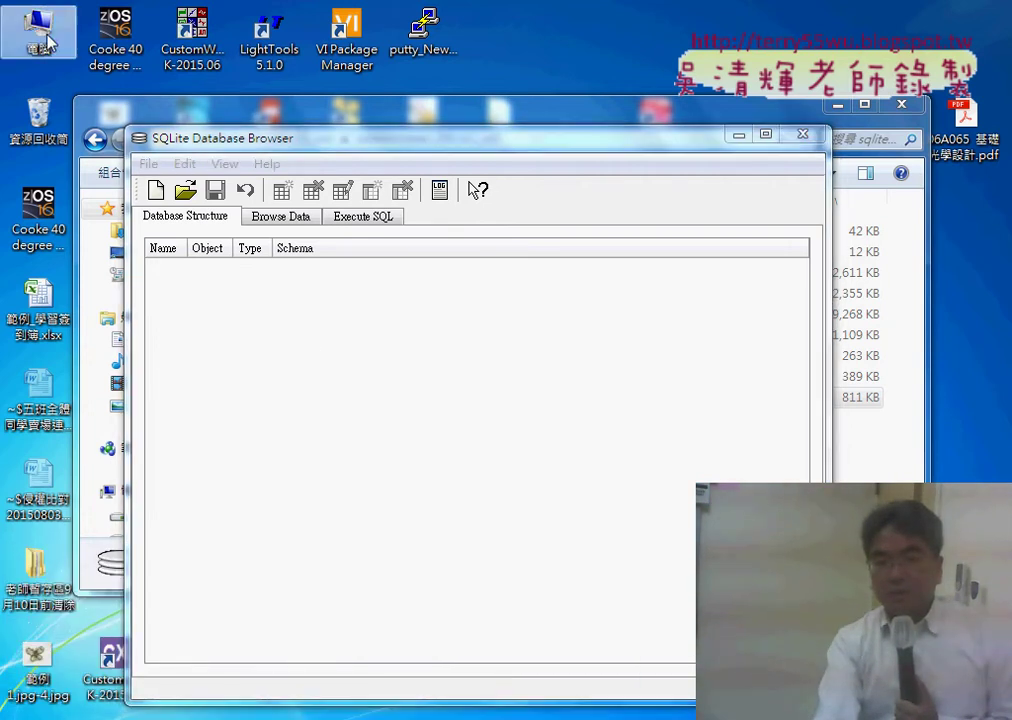
{"action": "double_click", "coordinate": [680, 290]}
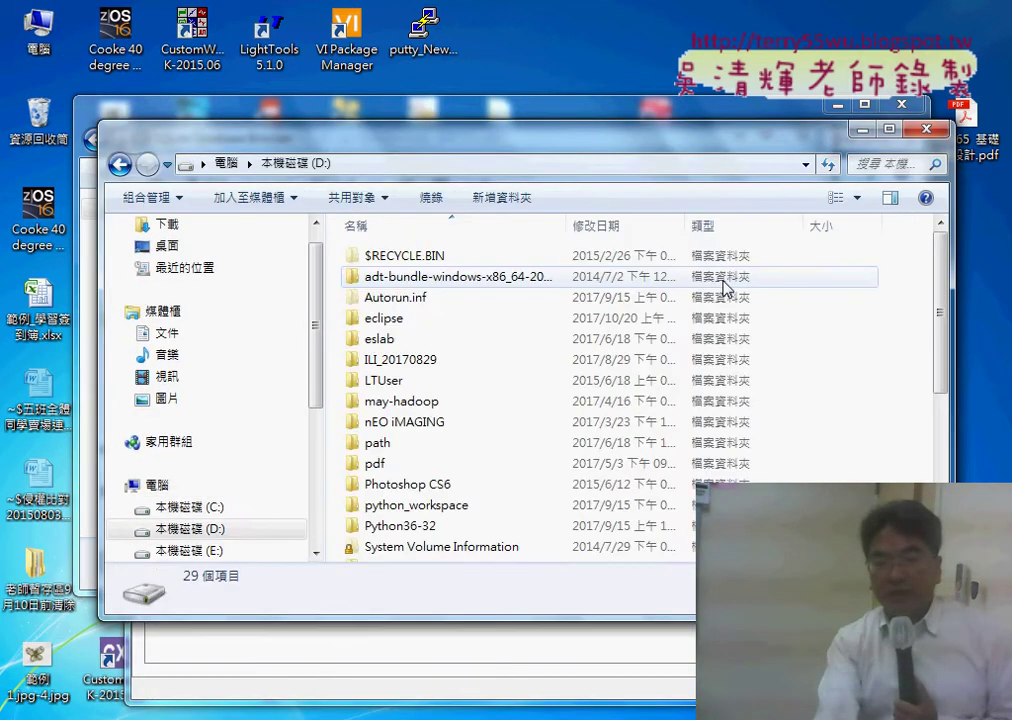
{"action": "scroll", "coordinate": [504, 393], "scroll_direction": "down", "scroll_amount": 2}
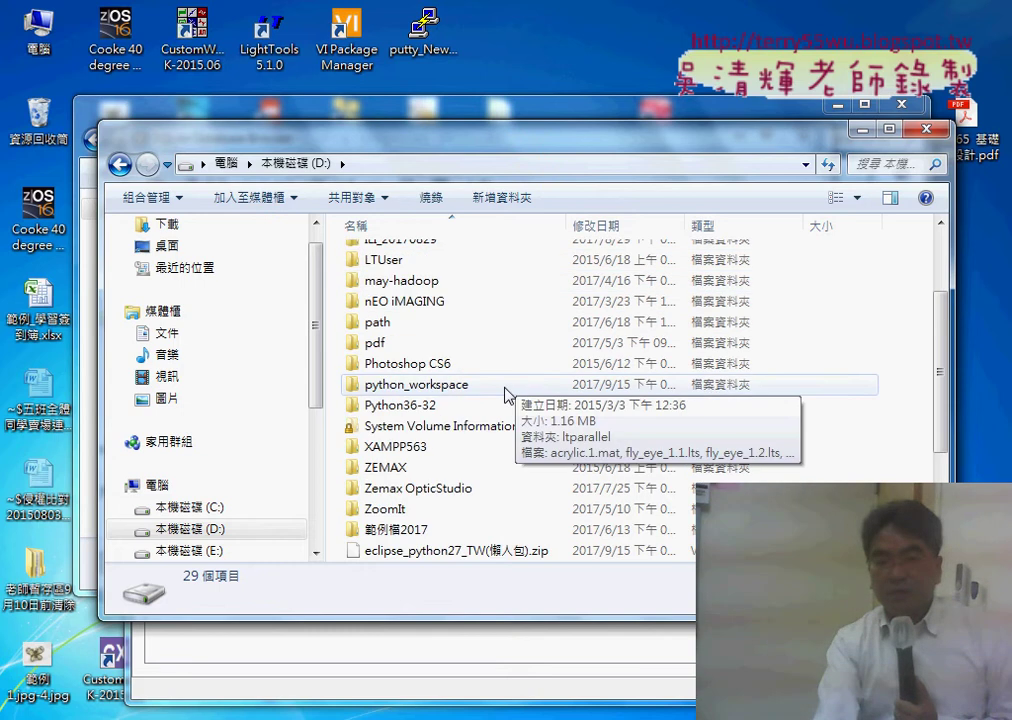
{"action": "double_click", "coordinate": [391, 388]}
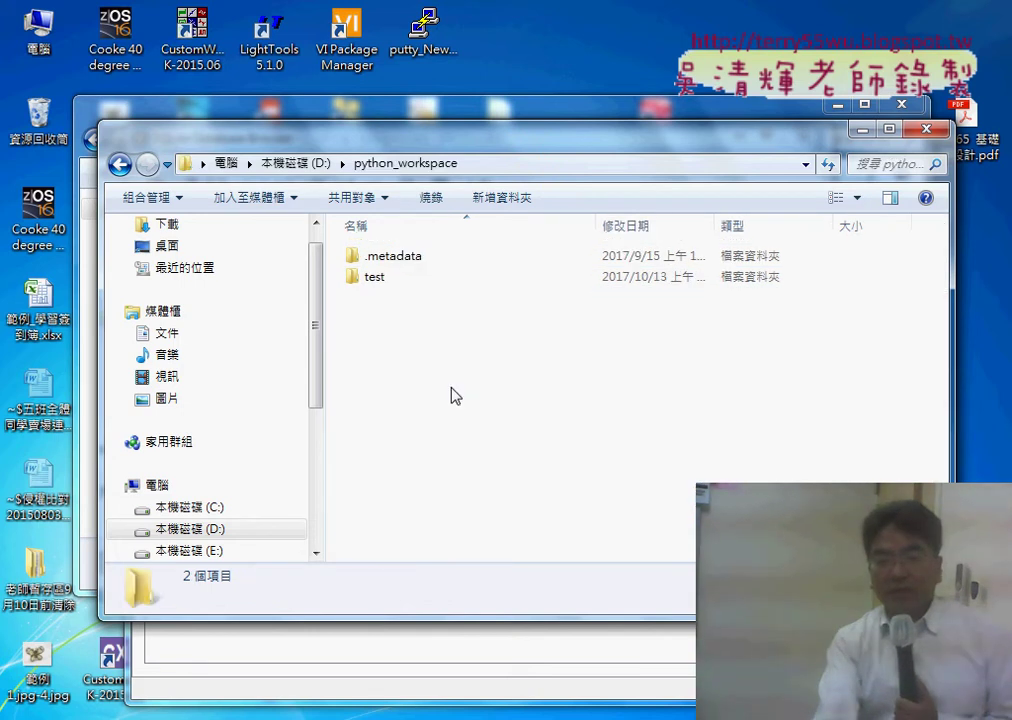
{"action": "double_click", "coordinate": [375, 285]}
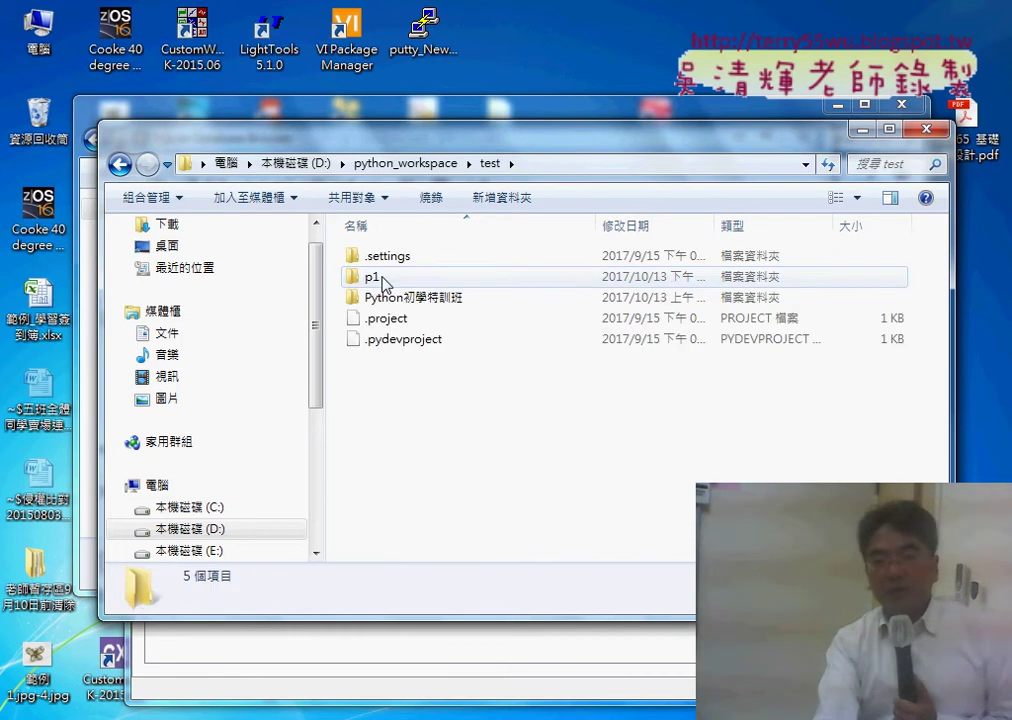
{"action": "double_click", "coordinate": [383, 281]}
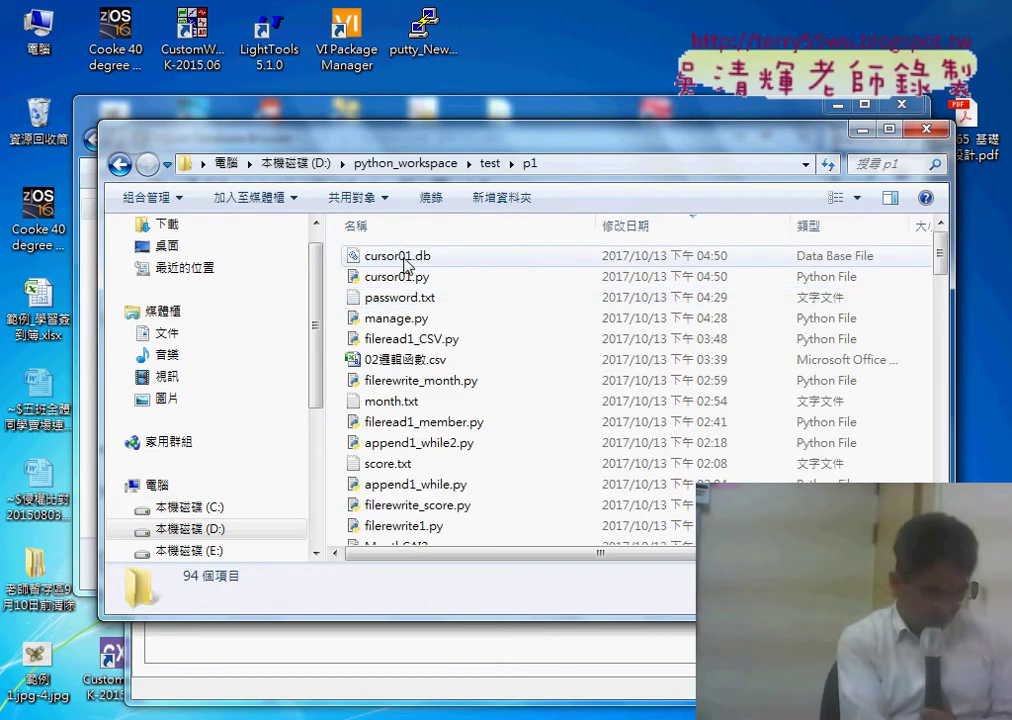
{"action": "left_click", "coordinate": [405, 259]}
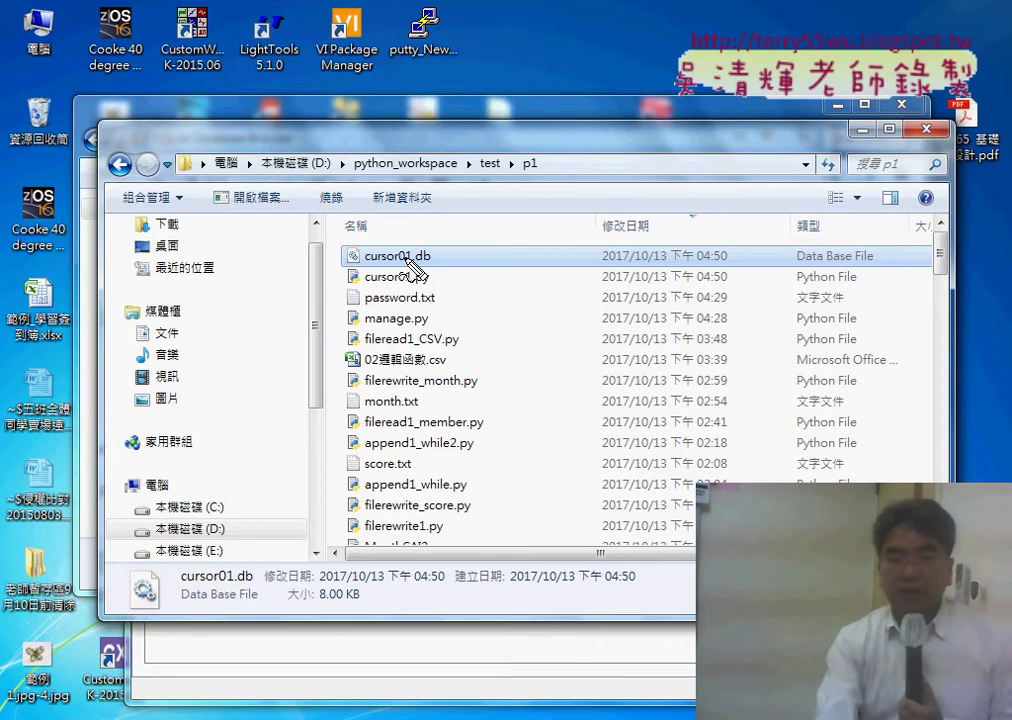
- Annotate cursor01.db and its p1 folder path, then launch SQLite Database Browser 2.0 b1.exe
{"action": "left_click_drag", "start_coordinate": [345, 268], "coordinate": [460, 262]}
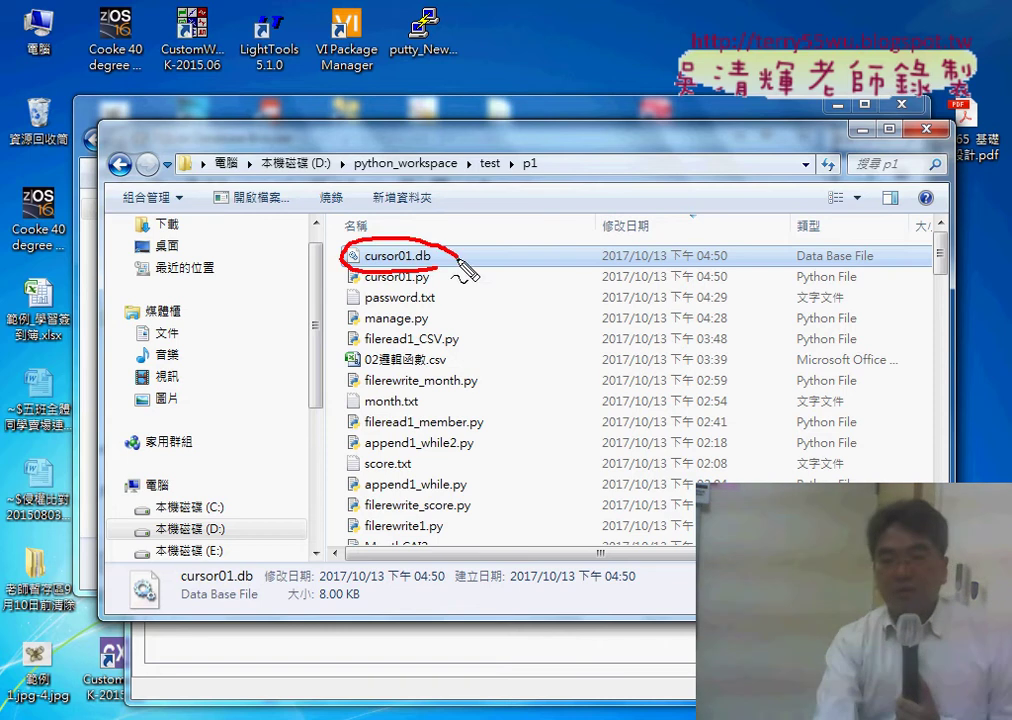
{"action": "left_click_drag", "start_coordinate": [355, 172], "coordinate": [555, 171]}
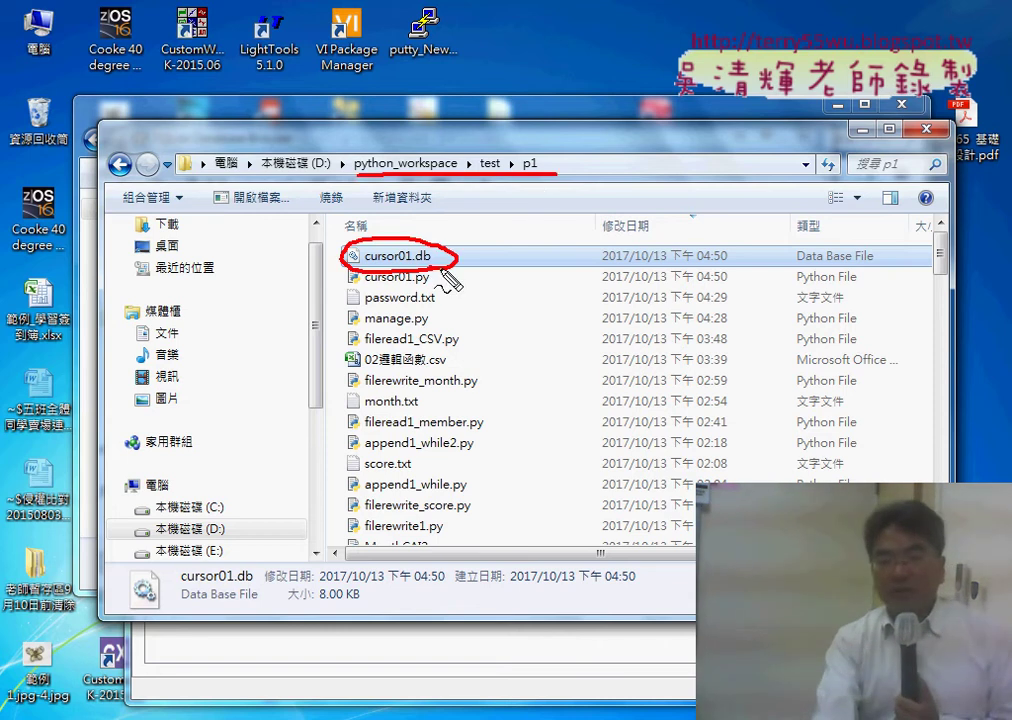
{"action": "mouse_move", "coordinate": [413, 178]}
{"action": "left_mouse_down"}
{"action": "mouse_move", "coordinate": [413, 242]}
{"action": "mouse_move", "coordinate": [425, 228]}
{"action": "left_mouse_up"}
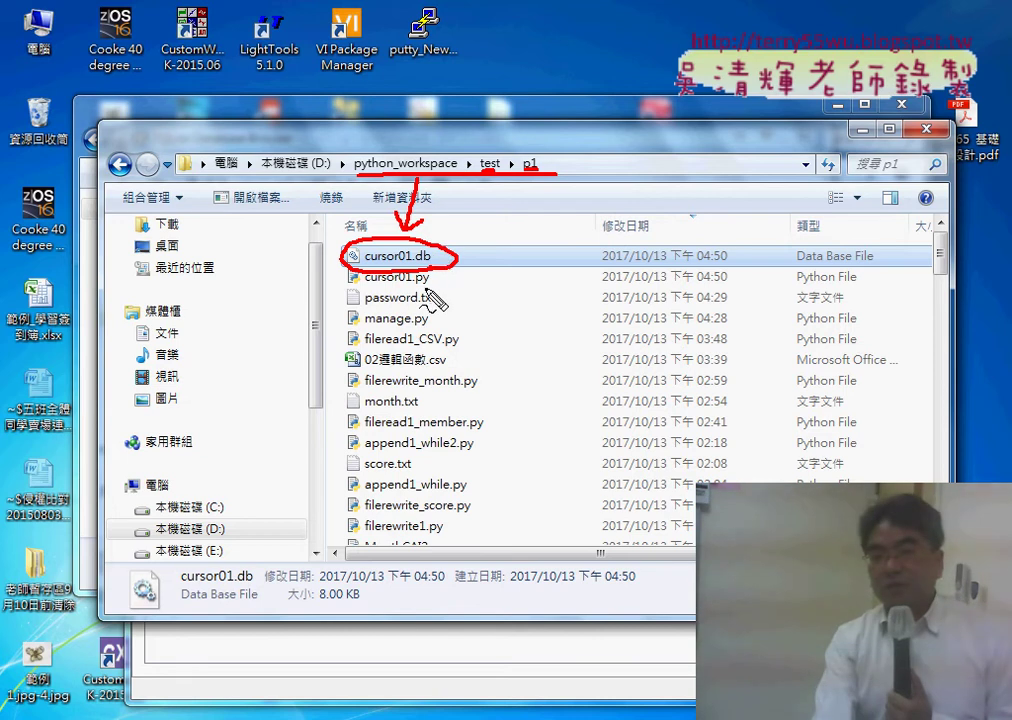
{"action": "left_click_drag", "start_coordinate": [391, 286], "coordinate": [418, 286]}
{"action": "mouse_move", "coordinate": [492, 276]}
{"action": "left_mouse_down"}
{"action": "mouse_move", "coordinate": [452, 240]}
{"action": "mouse_move", "coordinate": [440, 275]}
{"action": "left_mouse_up"}
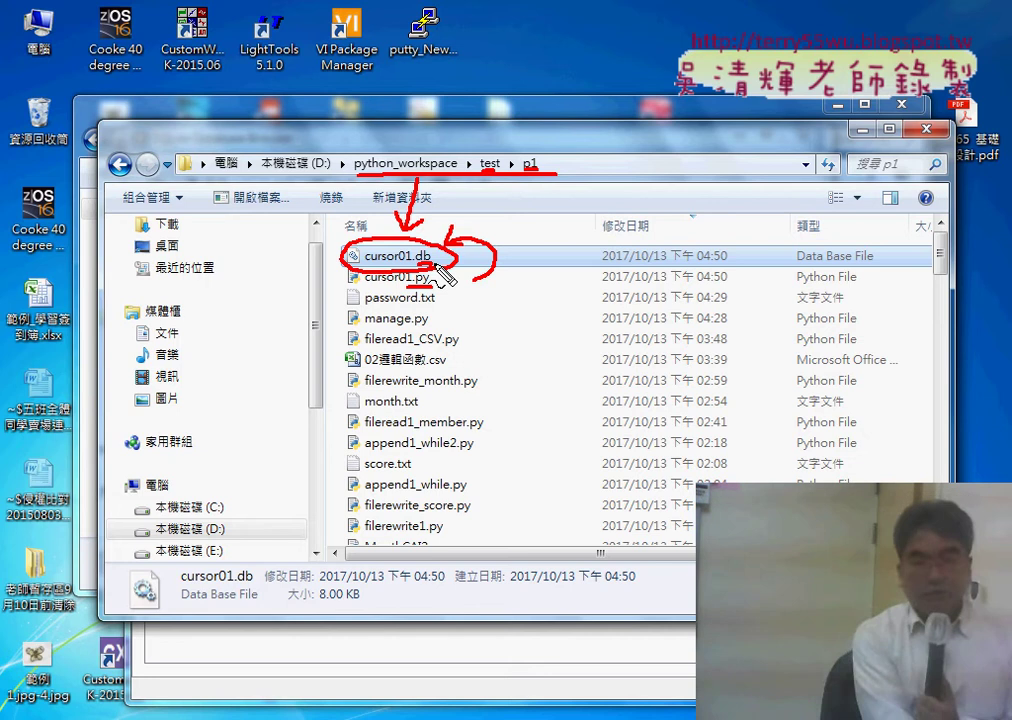
{"action": "key", "text": "Escape"}
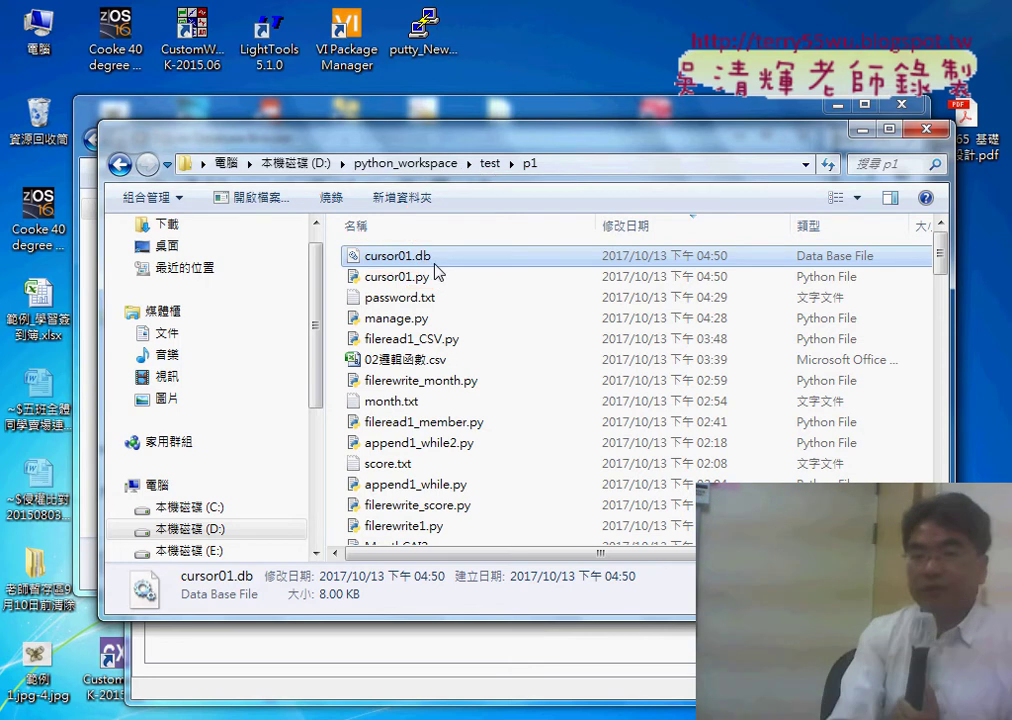
{"action": "left_click_drag", "start_coordinate": [384, 117], "coordinate": [347, 110]}
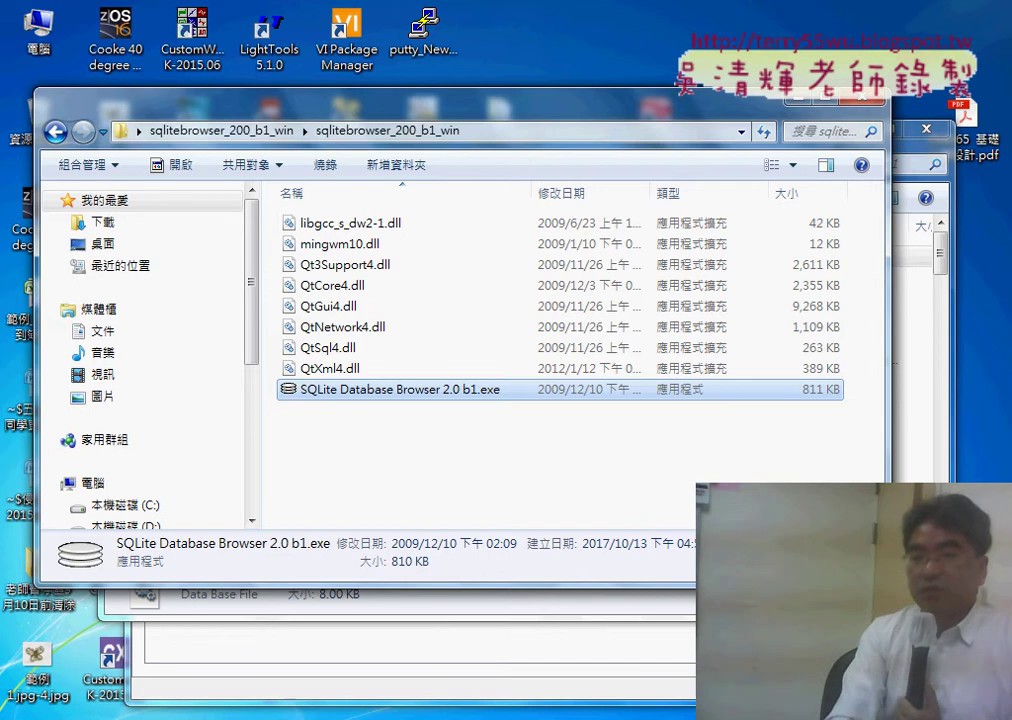
{"action": "double_click", "coordinate": [549, 389]}
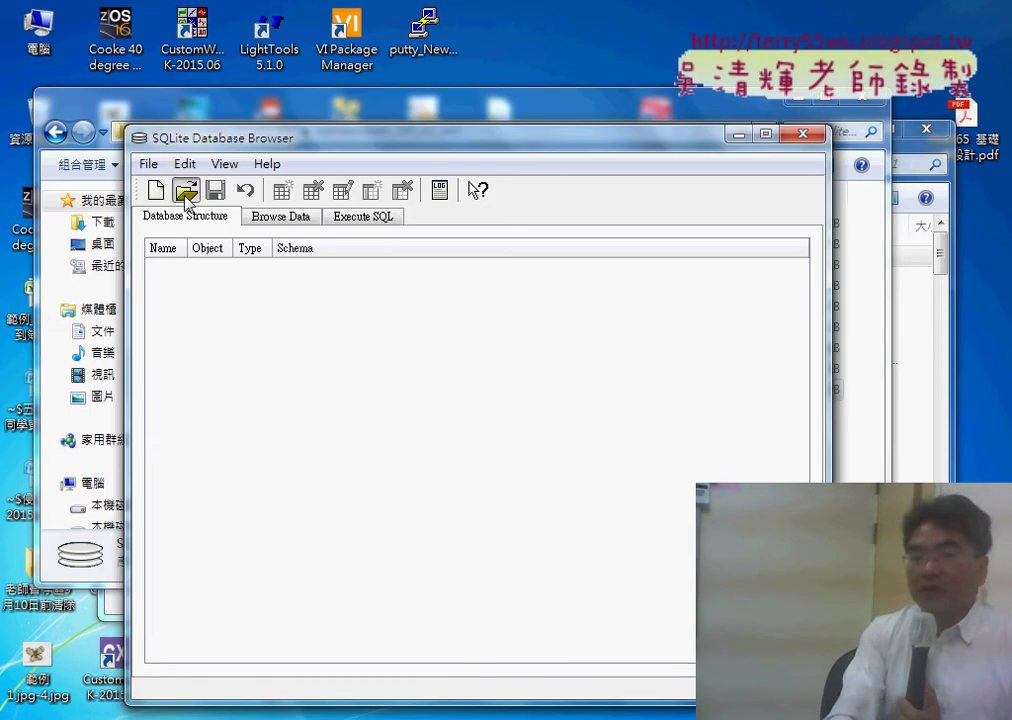
- Start Open Database and copy the D:\python_workspace\test\p1 path from Explorer's address bar
{"action": "left_click", "coordinate": [186, 192]}
{"action": "left_click_drag", "start_coordinate": [221, 173], "coordinate": [148, 97]}
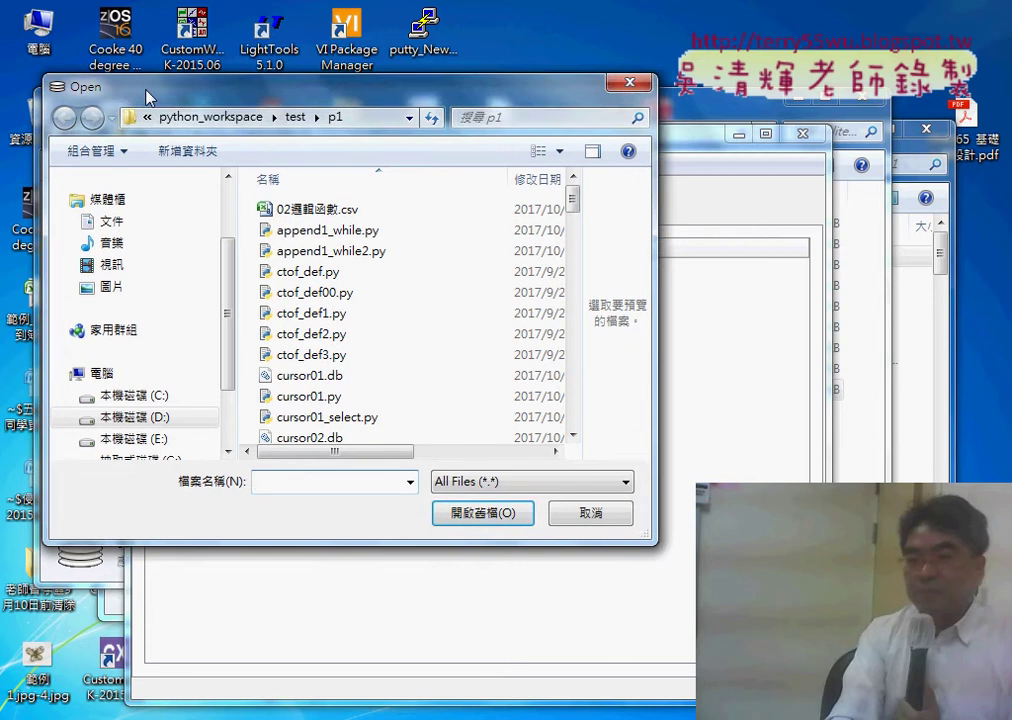
{"action": "left_click", "coordinate": [913, 157]}
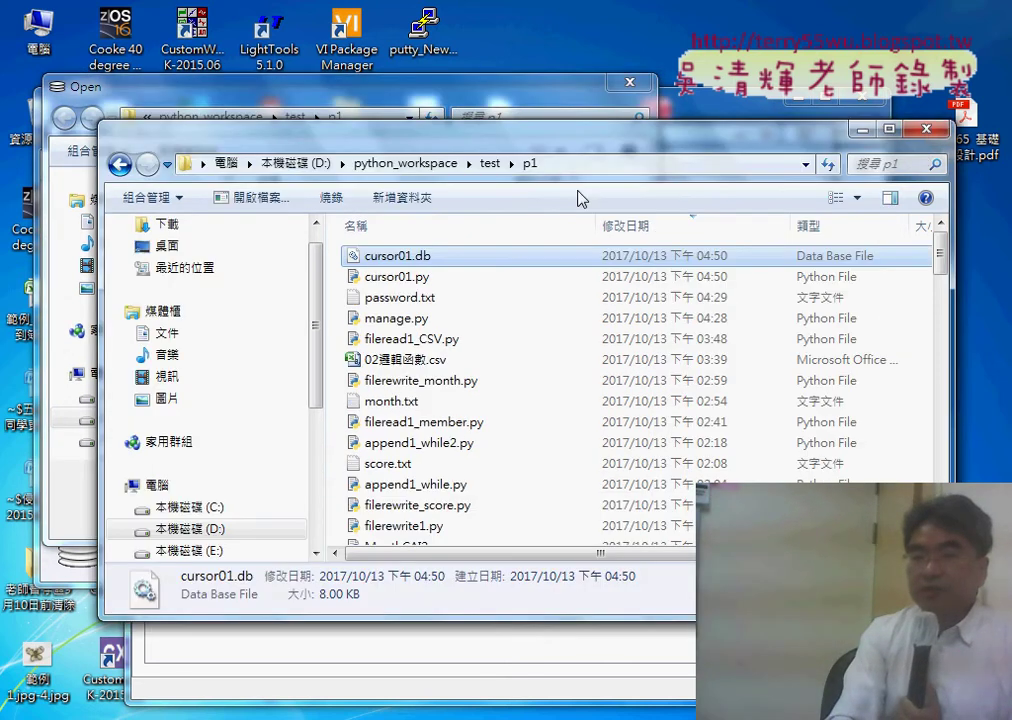
{"action": "left_click_drag", "start_coordinate": [580, 130], "coordinate": [736, 140]}
{"action": "right_click", "coordinate": [704, 183]}
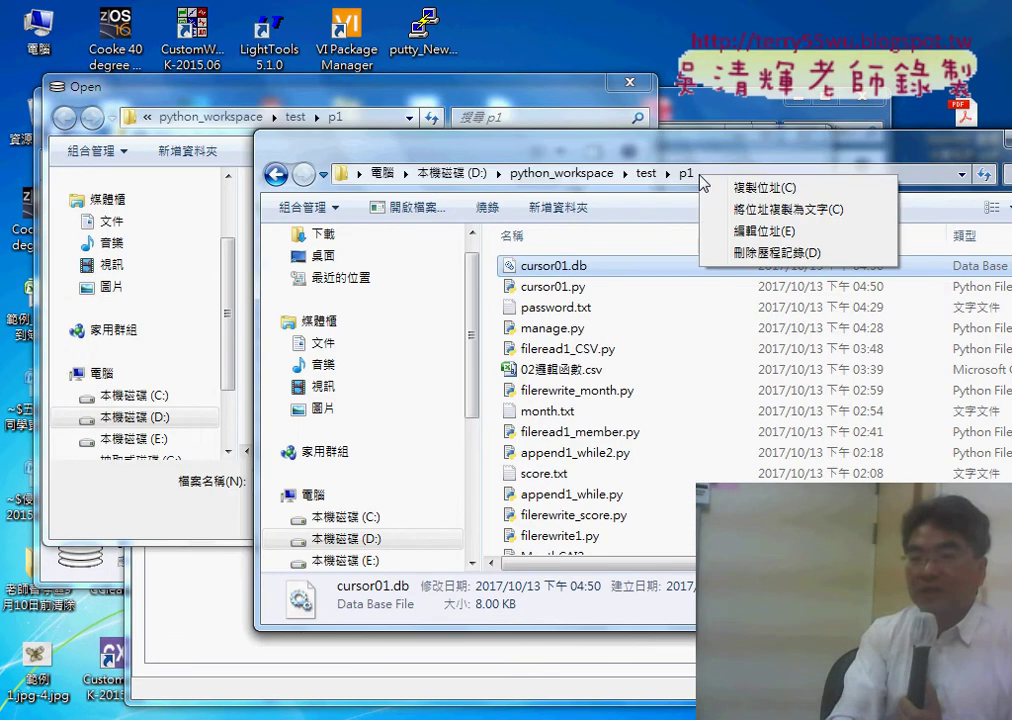
{"action": "left_click", "coordinate": [764, 231]}
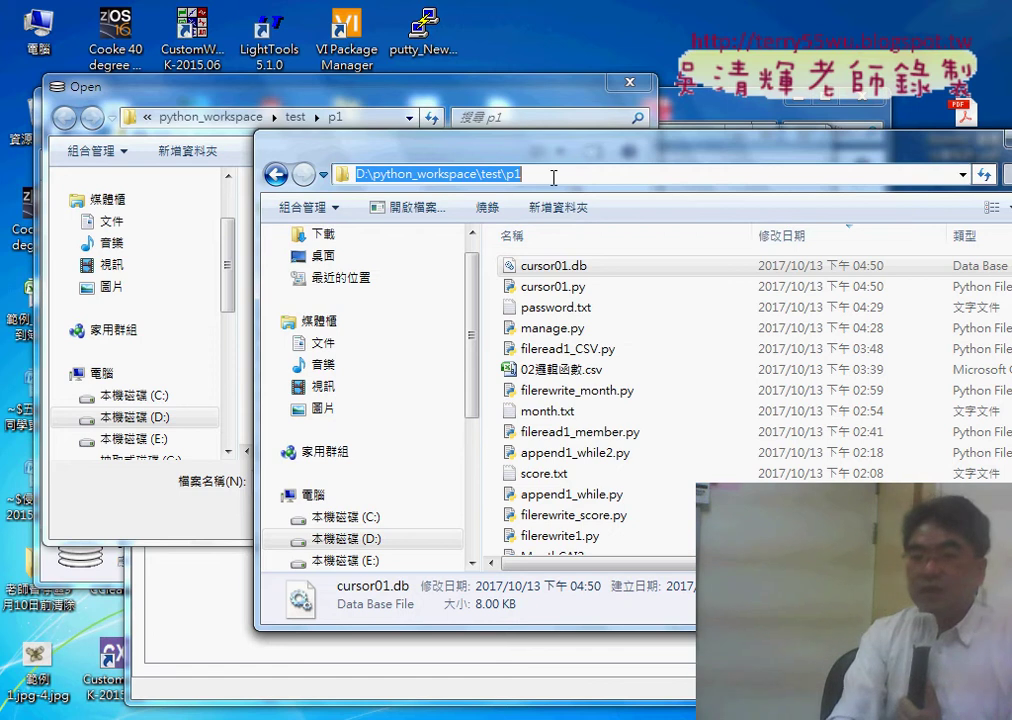
{"action": "right_click", "coordinate": [605, 182]}
{"action": "left_click", "coordinate": [676, 239]}
- Paste the p1 path into File name and open cursor01.db
{"action": "left_click", "coordinate": [385, 100]}
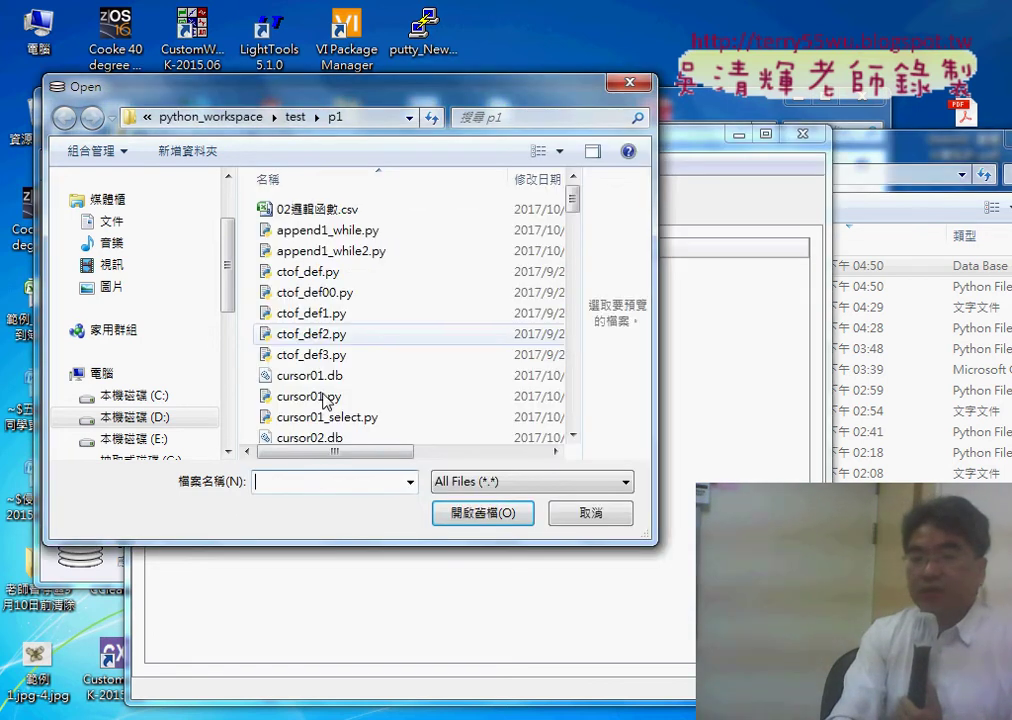
{"action": "right_click", "coordinate": [294, 484]}
{"action": "left_click", "coordinate": [357, 296]}
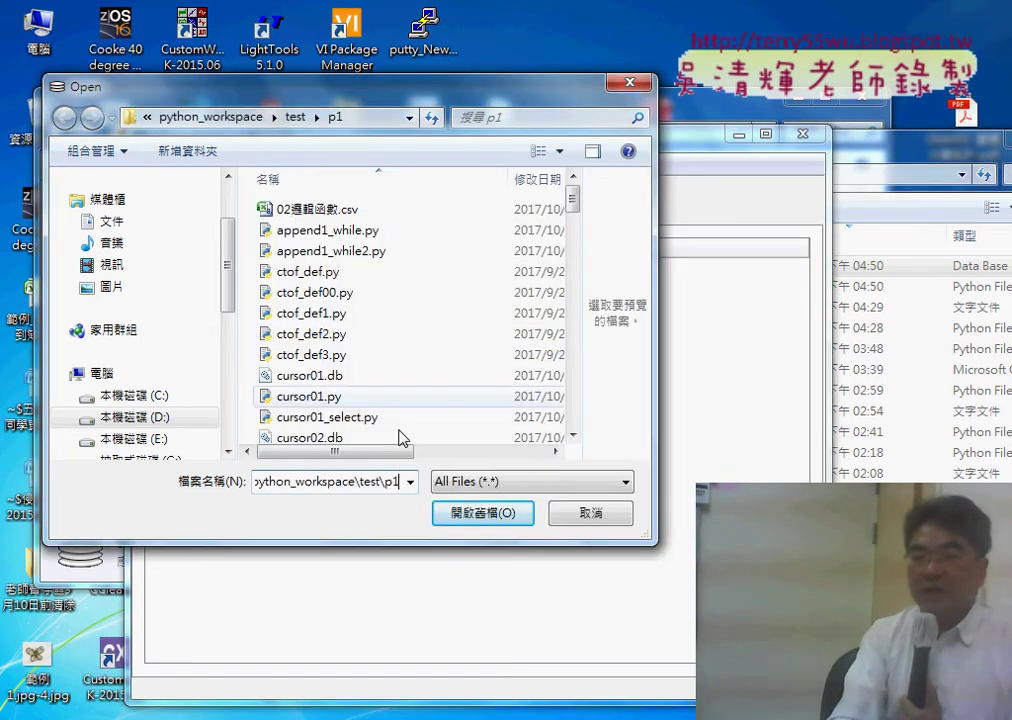
{"action": "left_click", "coordinate": [463, 513]}
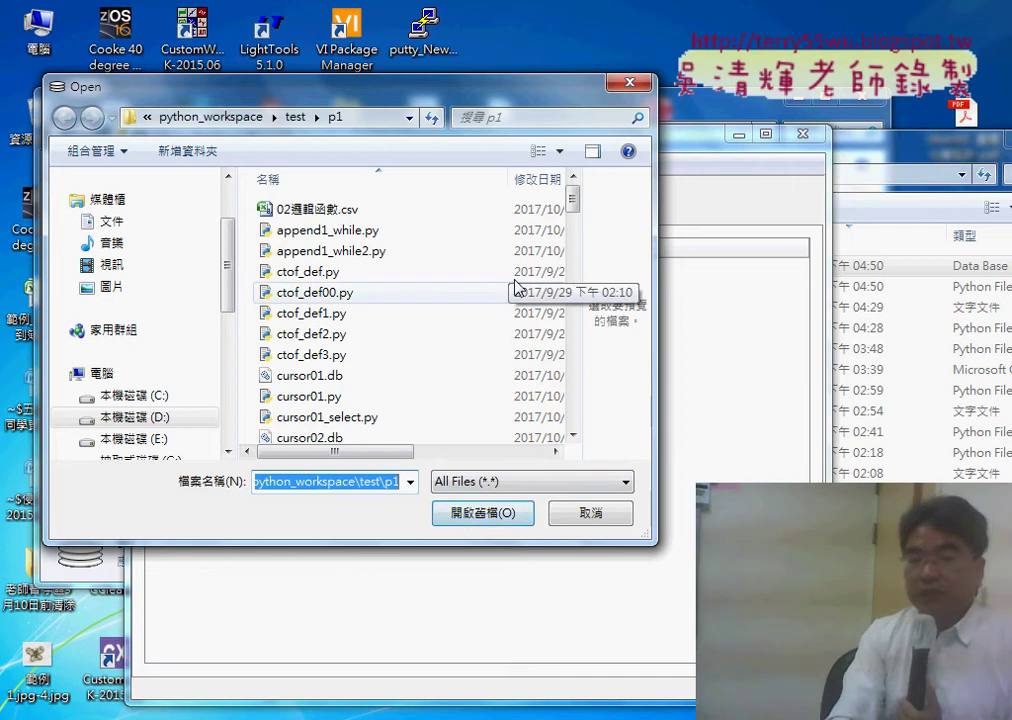
{"action": "left_click", "coordinate": [305, 380]}
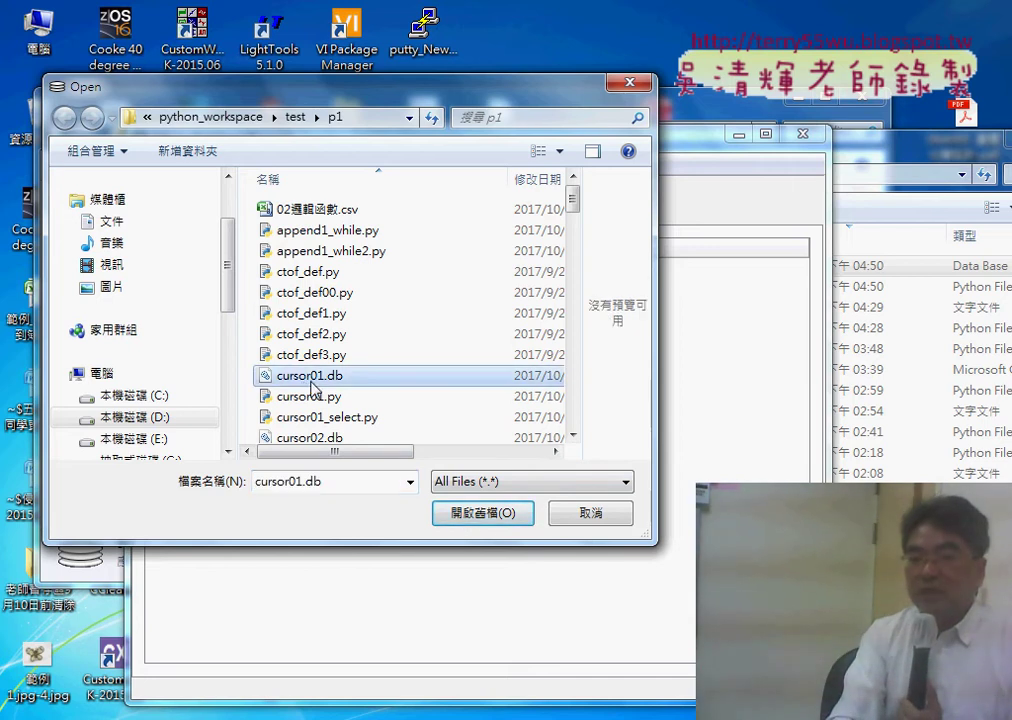
{"action": "left_click", "coordinate": [474, 516]}
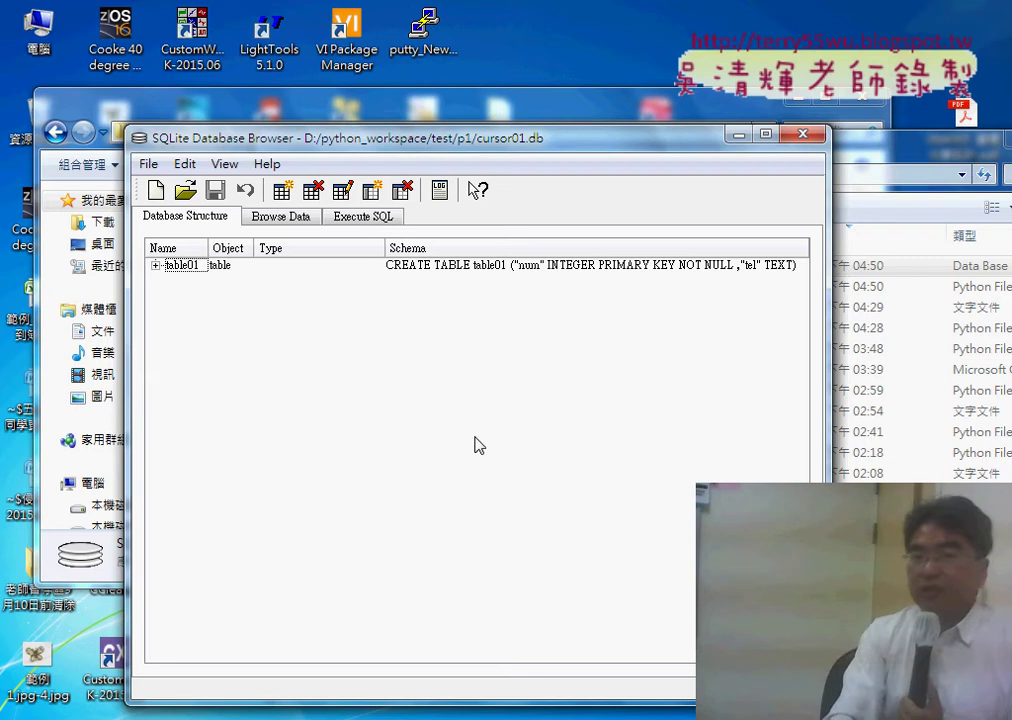
- Expand table01 to show its num and tel fields, then browse its single data row
{"action": "left_click_drag", "start_coordinate": [385, 138], "coordinate": [368, 44]}
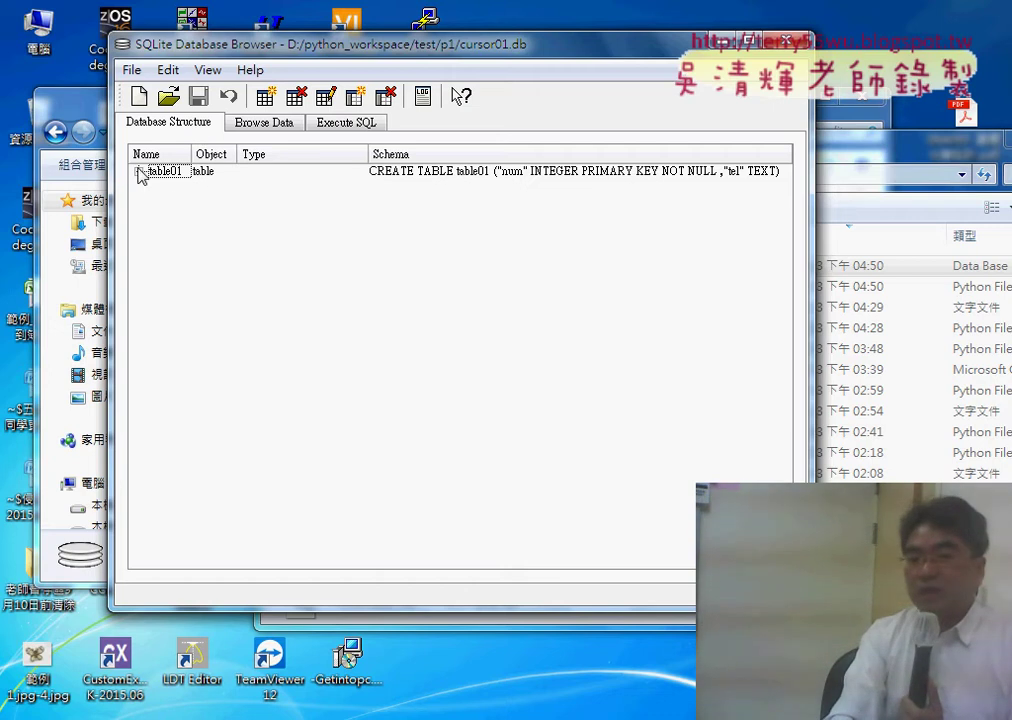
{"action": "left_click", "coordinate": [140, 172]}
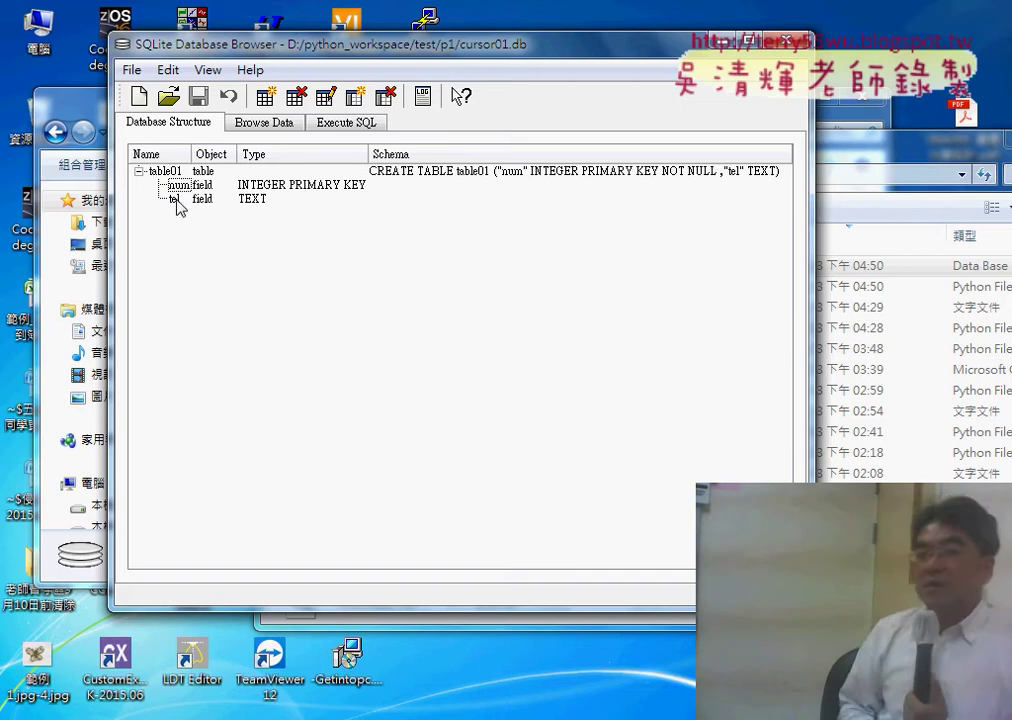
{"action": "left_click", "coordinate": [175, 200]}
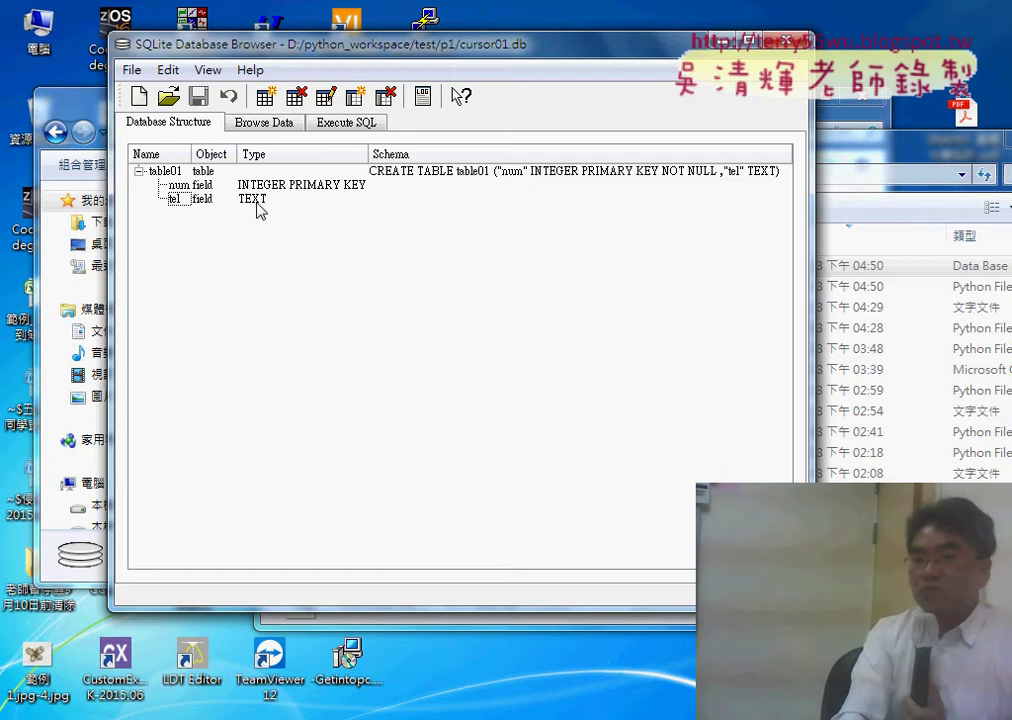
{"action": "left_click", "coordinate": [271, 131]}
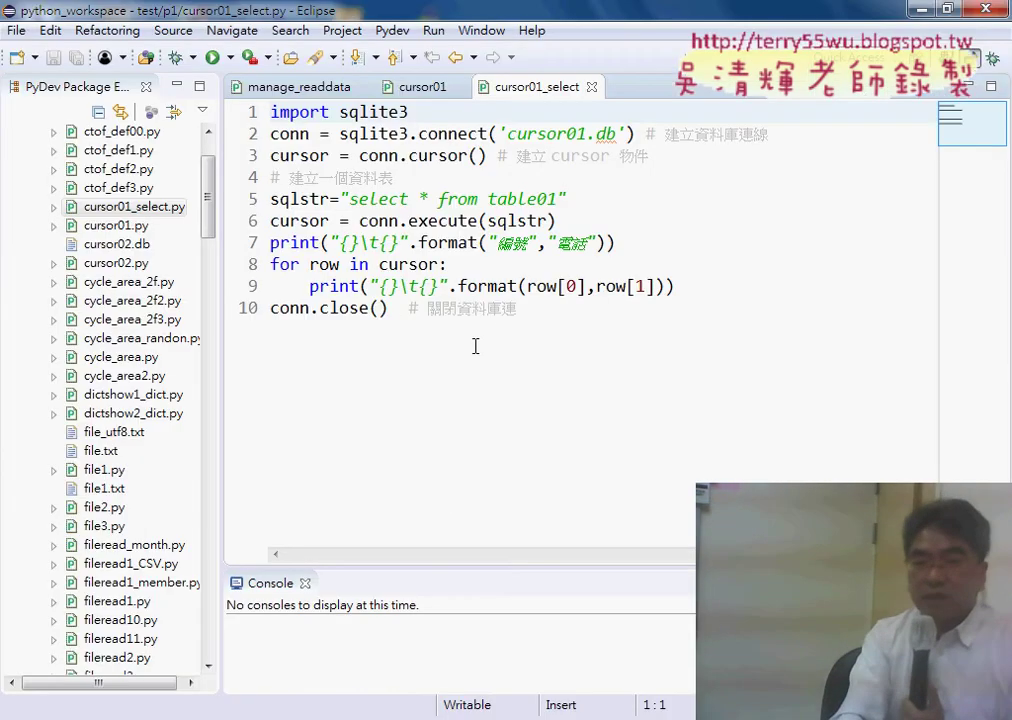
- Highlight the inserted value 2 and the PRIMARY KEY definition in cursor01.py
{"action": "left_click", "coordinate": [420, 87]}
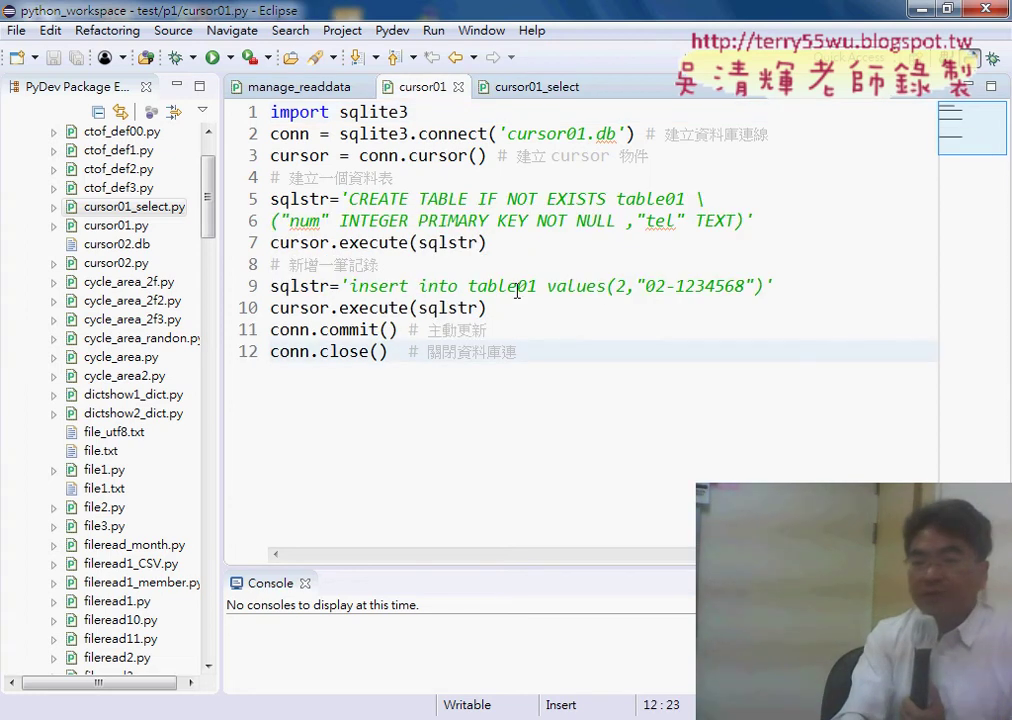
{"action": "double_click", "coordinate": [618, 287]}
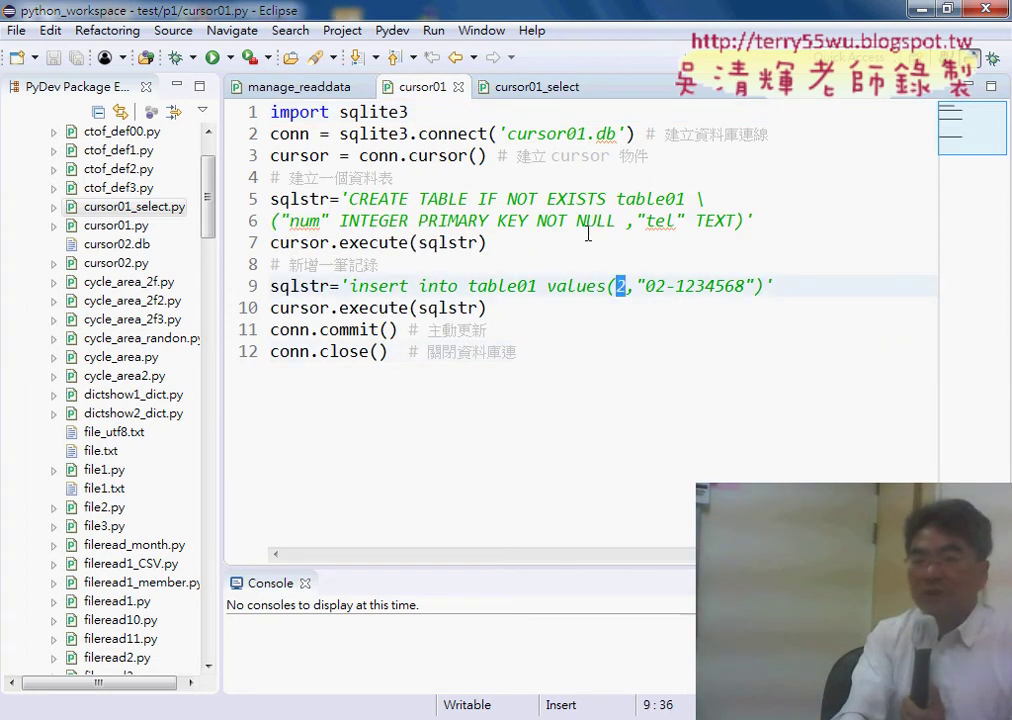
{"action": "left_click_drag", "start_coordinate": [418, 221], "coordinate": [529, 221]}
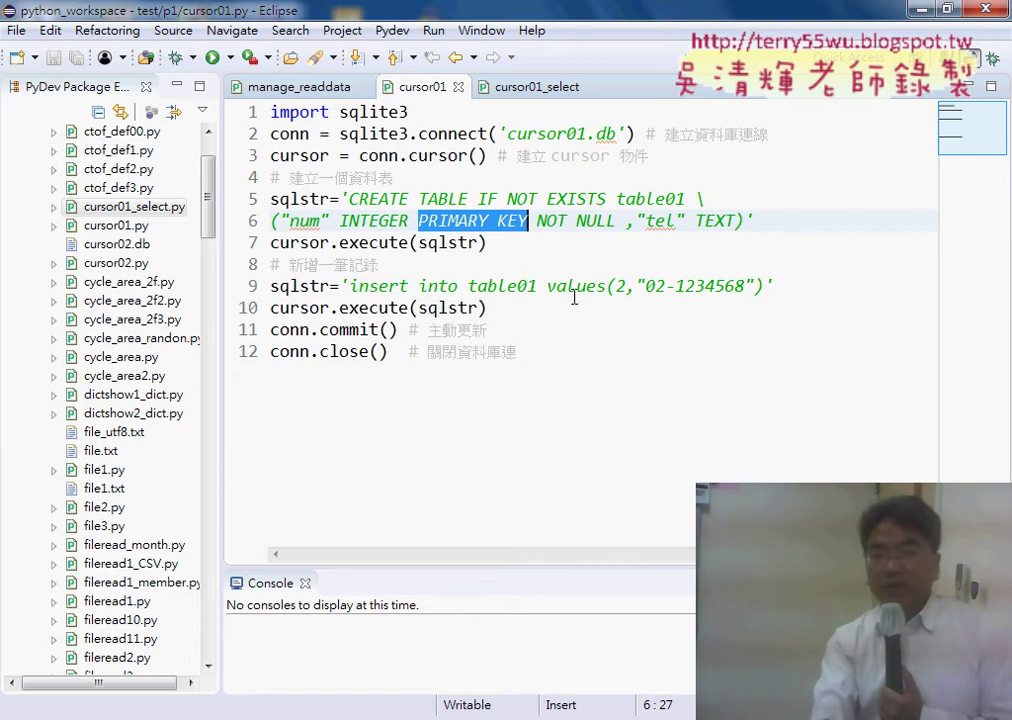
{"action": "left_click", "coordinate": [548, 288]}
- Run cursor01.py and enlarge the console to show the UNIQUE constraint failed error
{"action": "left_click", "coordinate": [212, 57]}
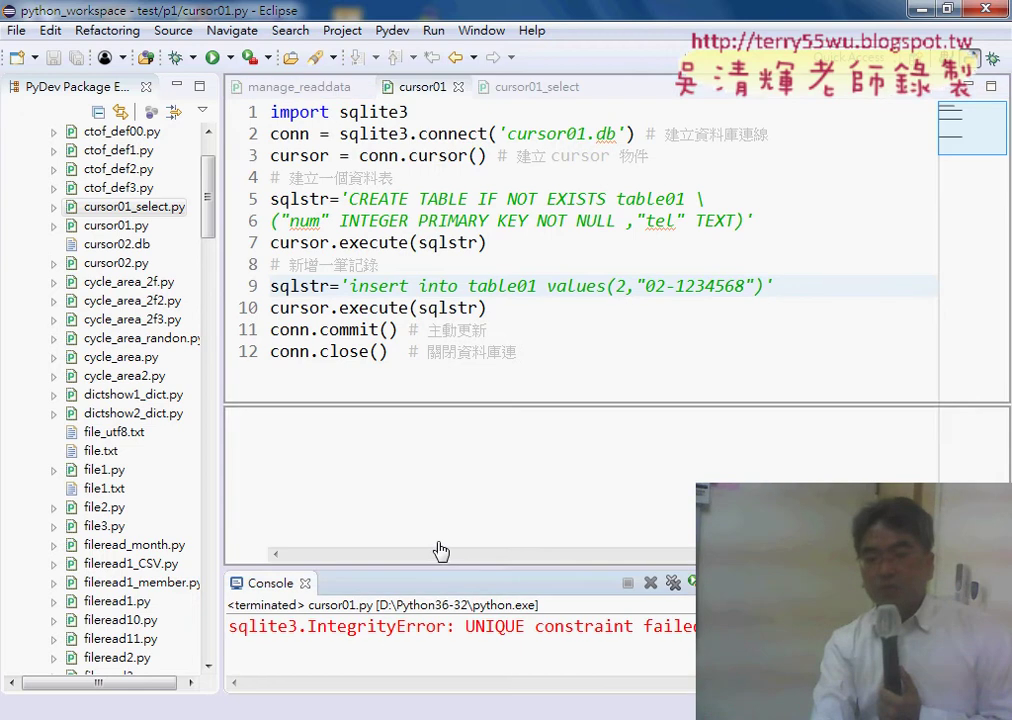
{"action": "mouse_move", "coordinate": [443, 567]}
{"action": "left_mouse_down"}
{"action": "mouse_move", "coordinate": [440, 490]}
{"action": "mouse_move", "coordinate": [470, 264]}
{"action": "left_mouse_up"}
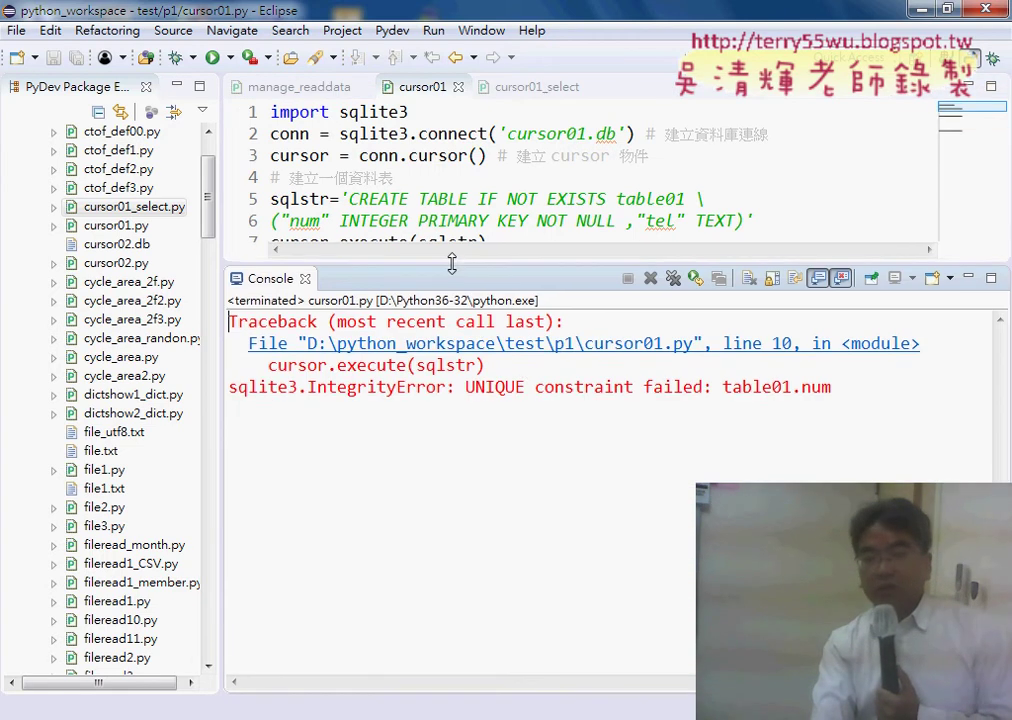
{"action": "left_click_drag", "start_coordinate": [467, 388], "coordinate": [529, 388]}
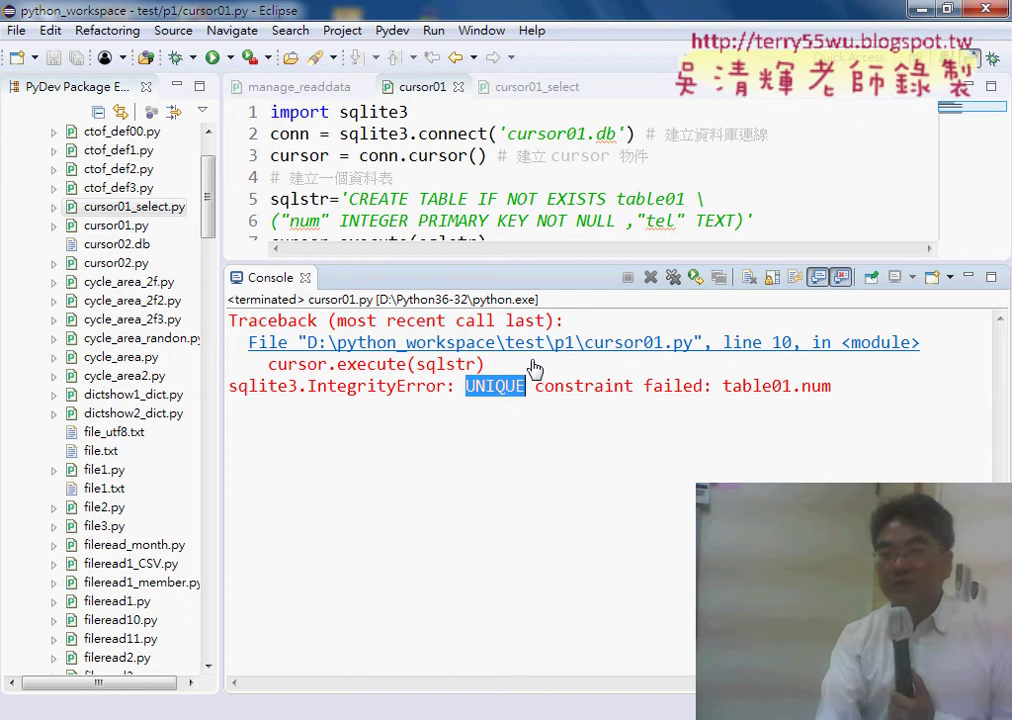
- Change line 9's insert to record 3 with tel "02-1234557"
{"action": "left_click_drag", "start_coordinate": [805, 262], "coordinate": [805, 376]}
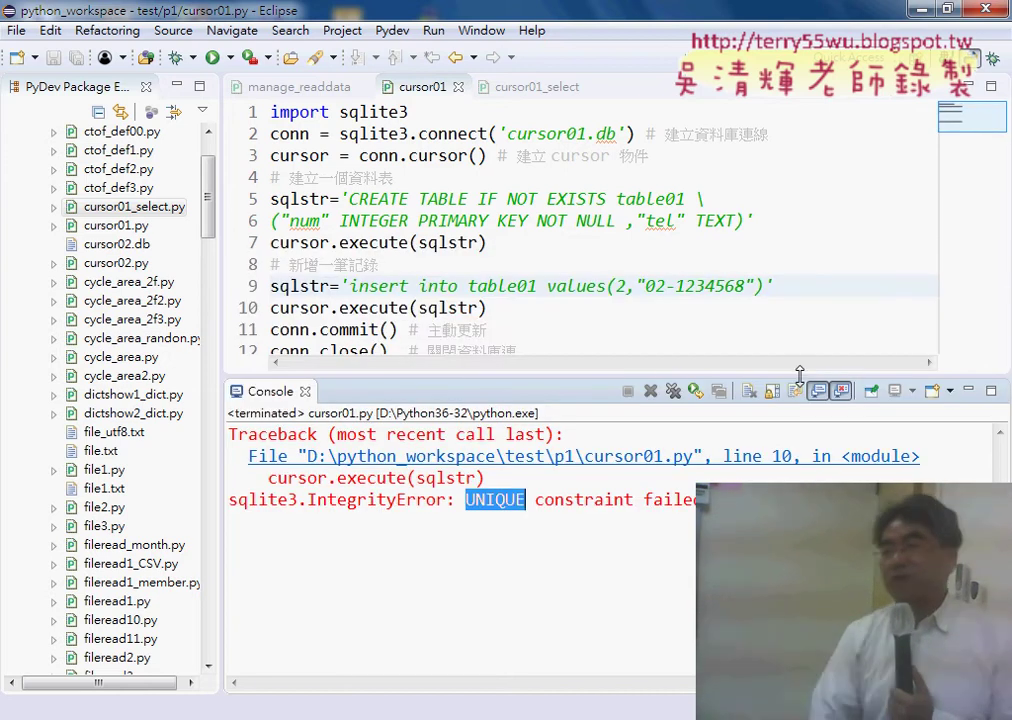
{"action": "double_click", "coordinate": [621, 286]}
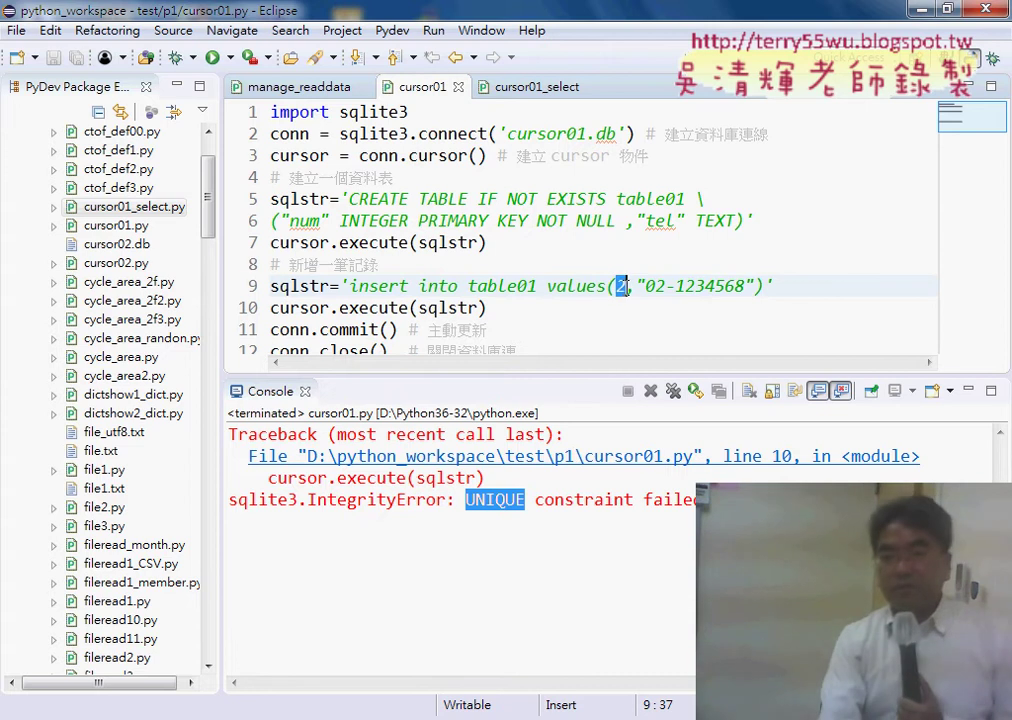
{"action": "type", "text": "3"}
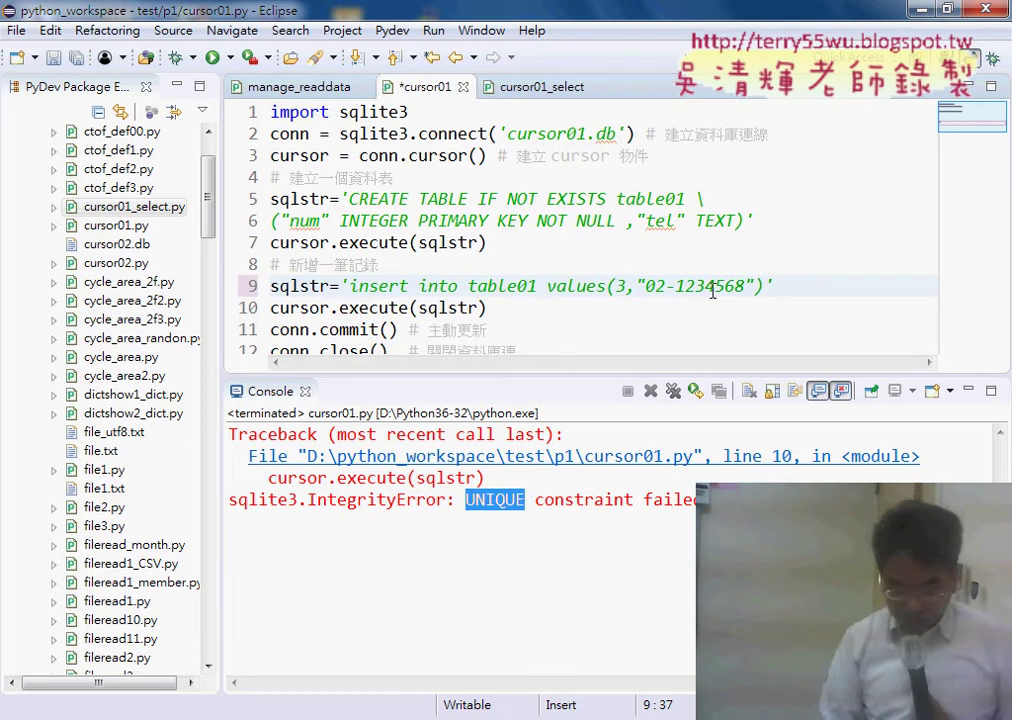
{"action": "left_click_drag", "start_coordinate": [725, 286], "coordinate": [746, 286]}
{"action": "type", "text": "5"}
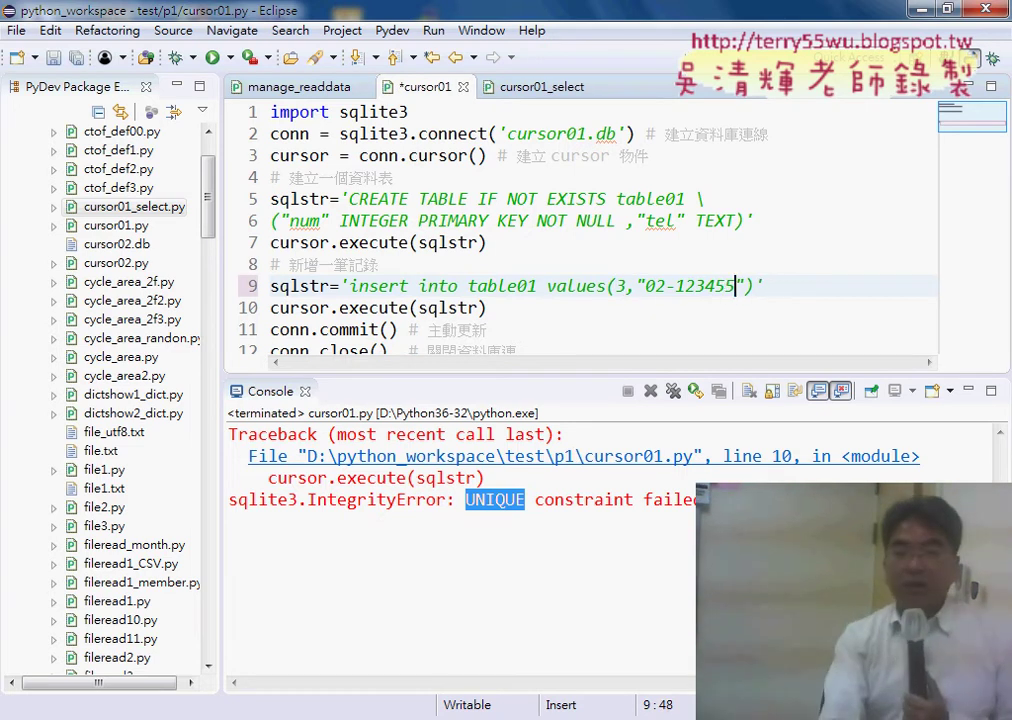
{"action": "type", "text": "7"}
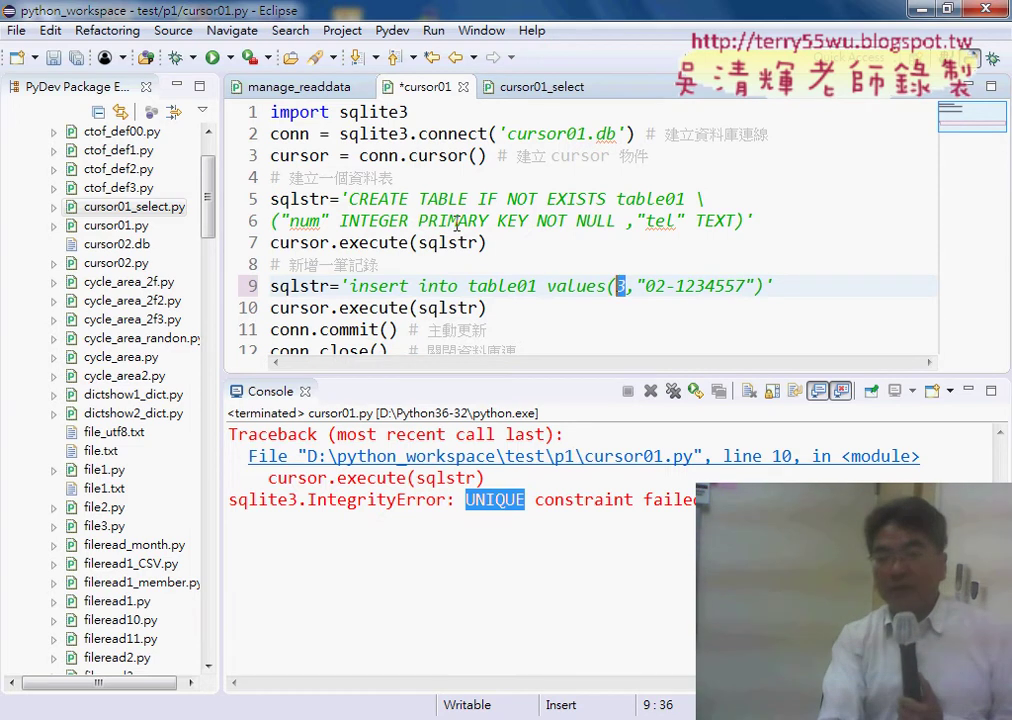
- Highlight line 6's PRIMARY KEY and NOT NULL constraints, then save and run the script
{"action": "left_click_drag", "start_coordinate": [418, 221], "coordinate": [618, 221]}
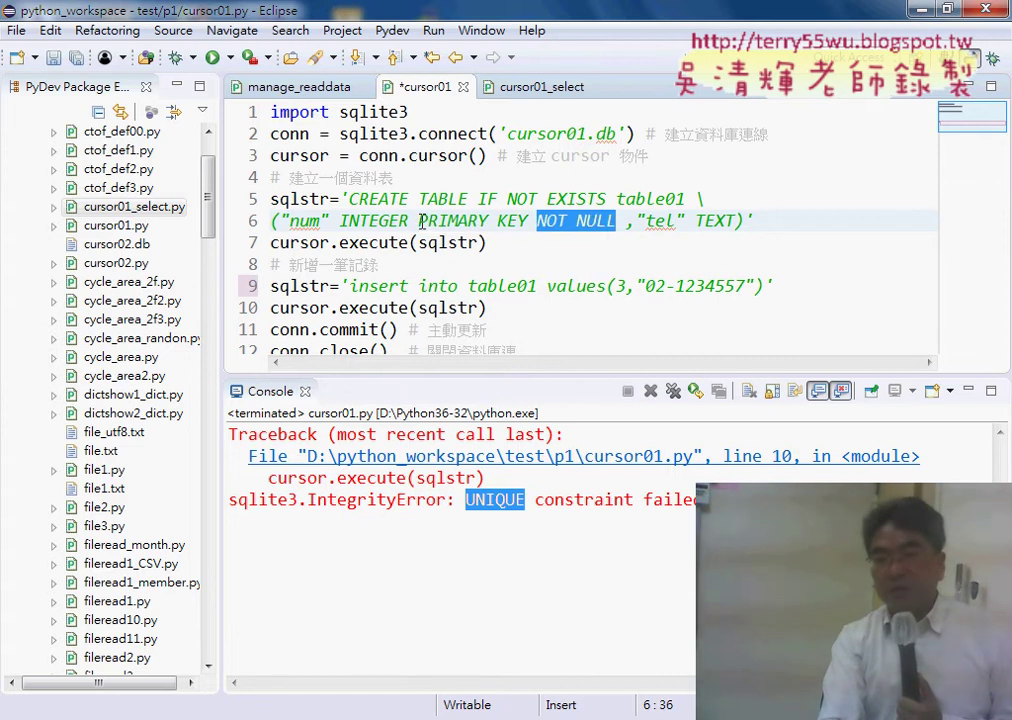
{"action": "left_click_drag", "start_coordinate": [419, 221], "coordinate": [617, 221]}
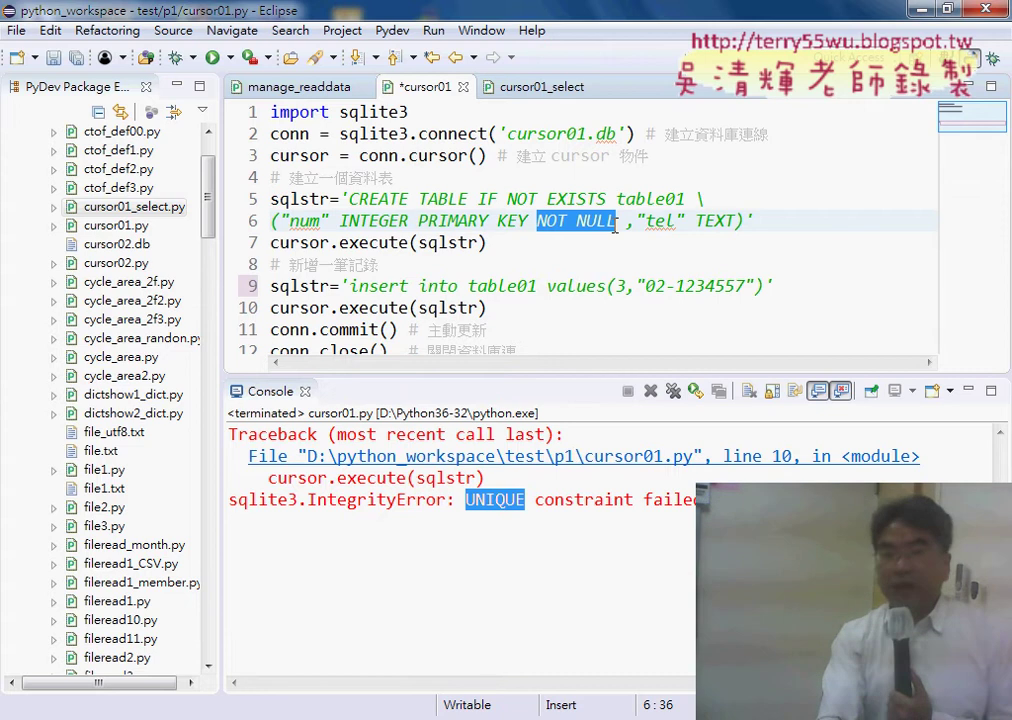
{"action": "left_click", "coordinate": [213, 58]}
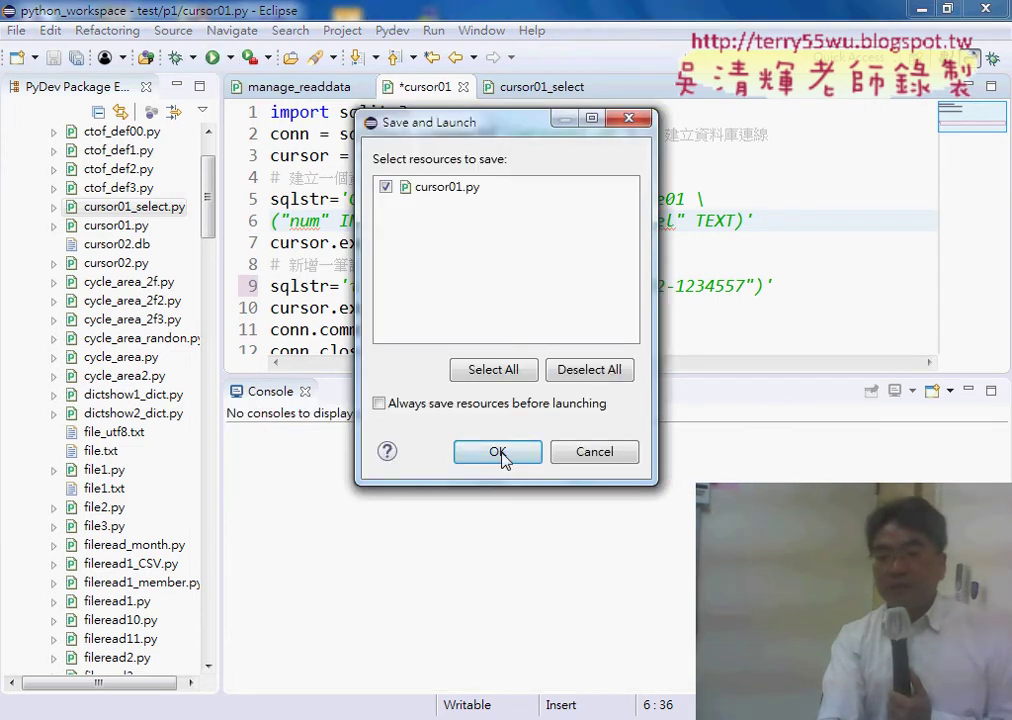
{"action": "left_click", "coordinate": [498, 452]}
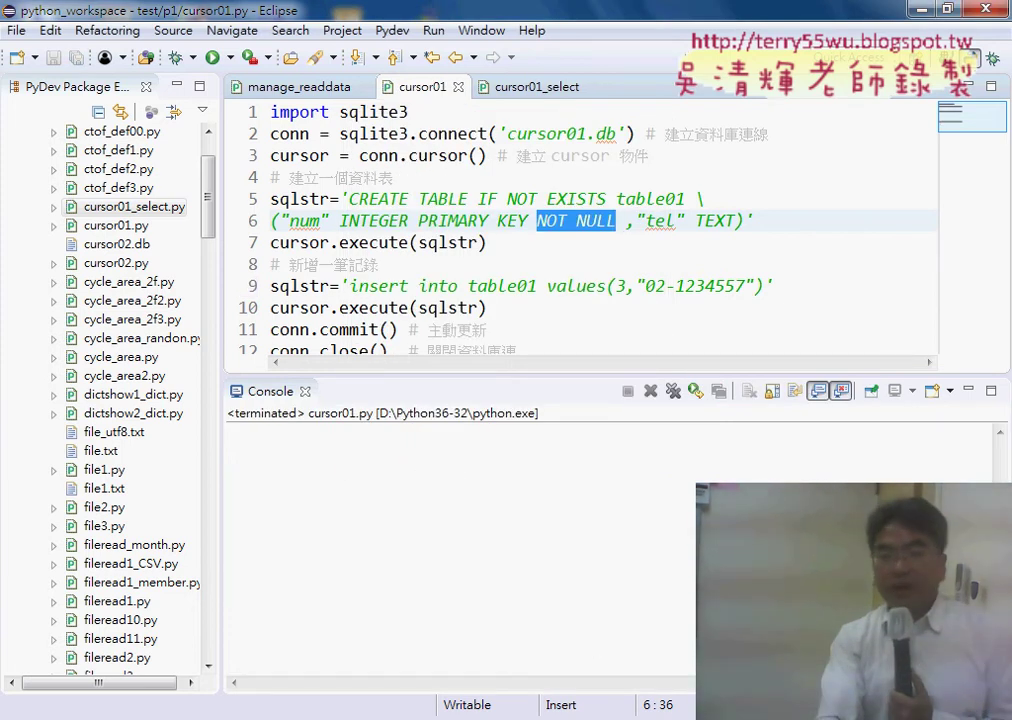
{"action": "key", "text": "alt+Tab"}
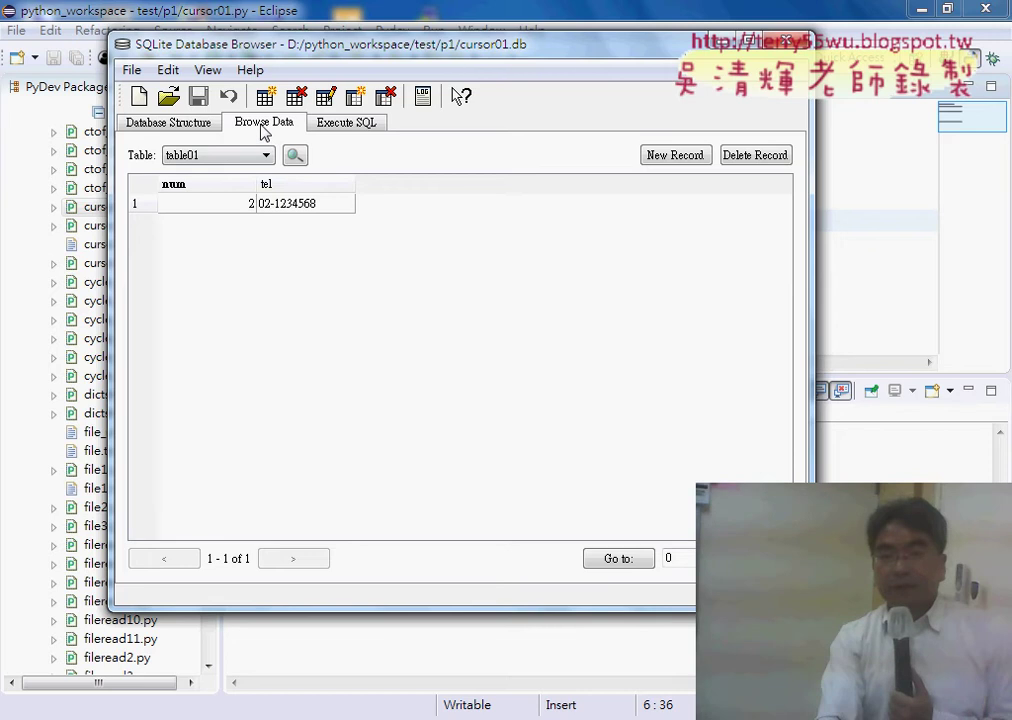
- Reload table01's data and point out new record 3 with tel 02-1234557
{"action": "left_click", "coordinate": [176, 128]}
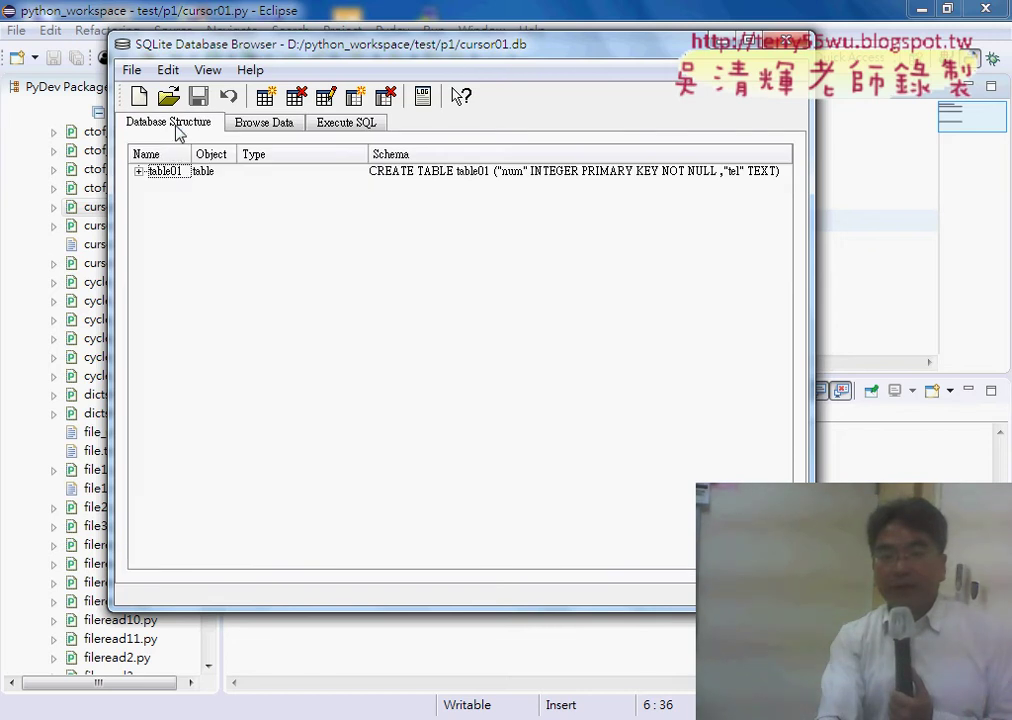
{"action": "left_click", "coordinate": [247, 128]}
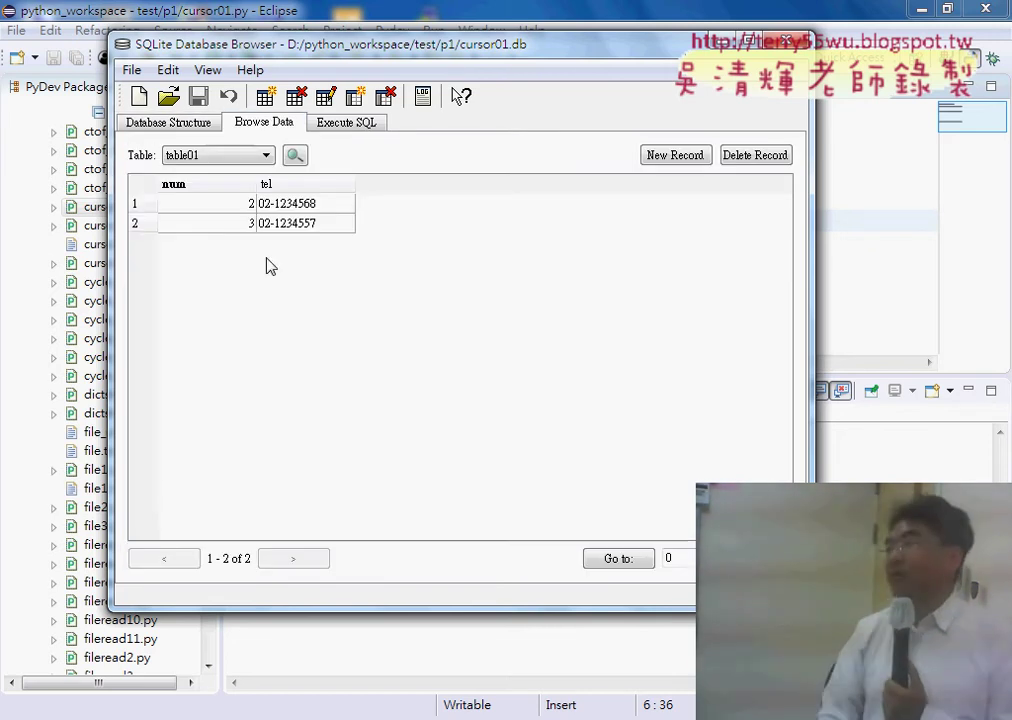
{"action": "left_click", "coordinate": [238, 225]}
{"action": "left_click", "coordinate": [297, 225]}
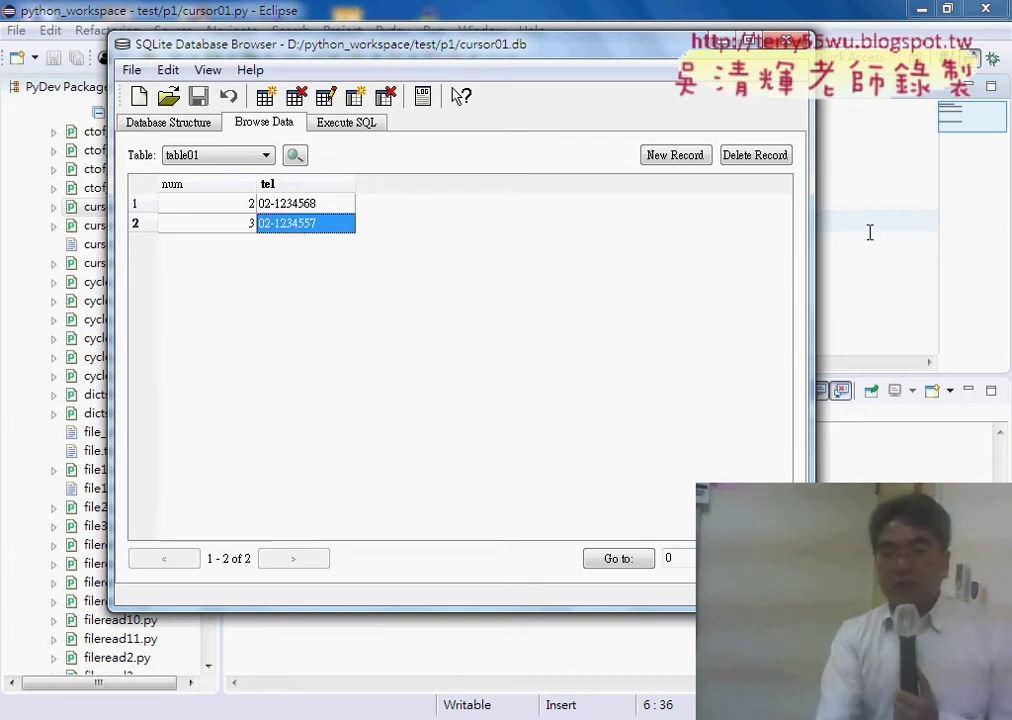
{"action": "left_click", "coordinate": [862, 265]}
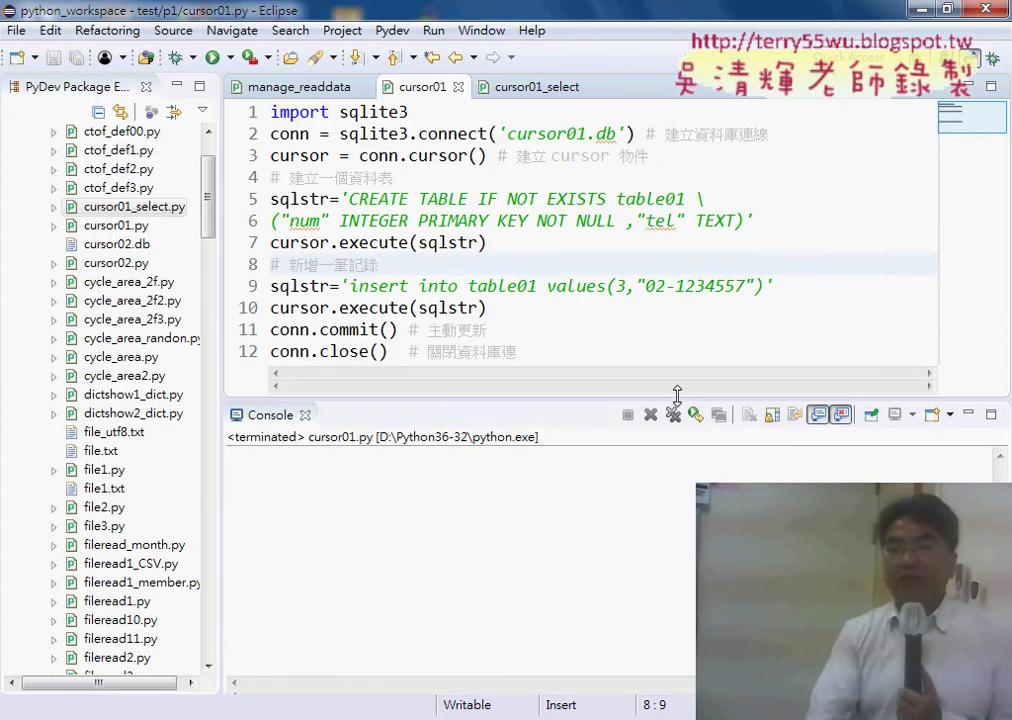
- Enlarge the editor to all 12 lines and highlight cursor01.db, table01 and "02-1234557"
{"action": "left_click_drag", "start_coordinate": [677, 373], "coordinate": [677, 500]}
{"action": "mouse_move", "coordinate": [432, 300]}
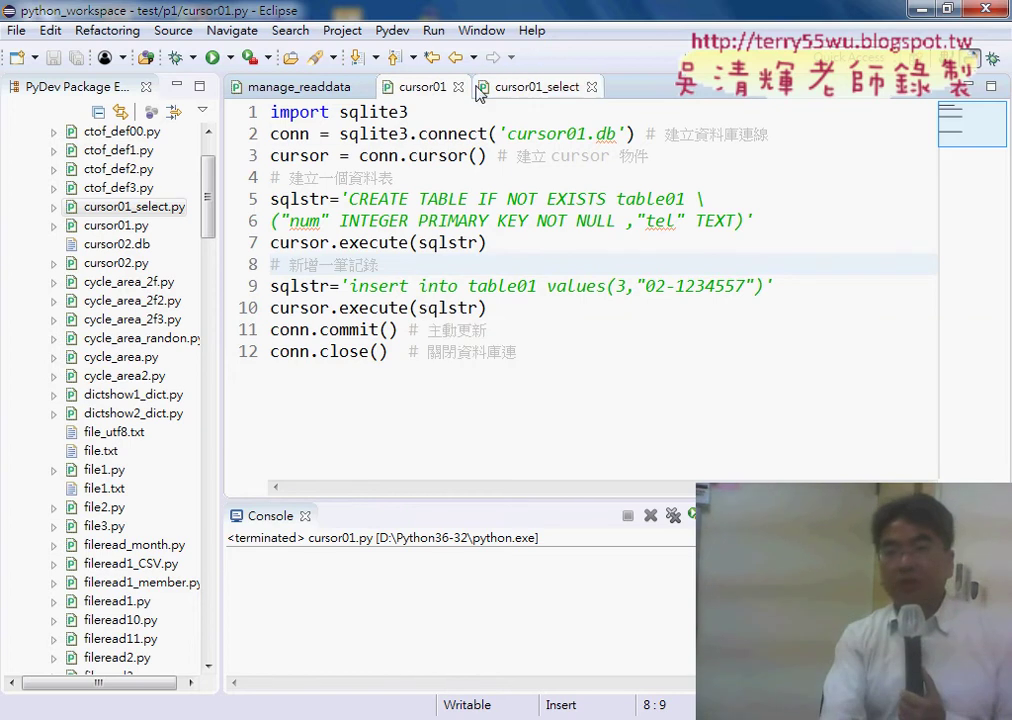
{"action": "left_click_drag", "start_coordinate": [498, 133], "coordinate": [620, 135]}
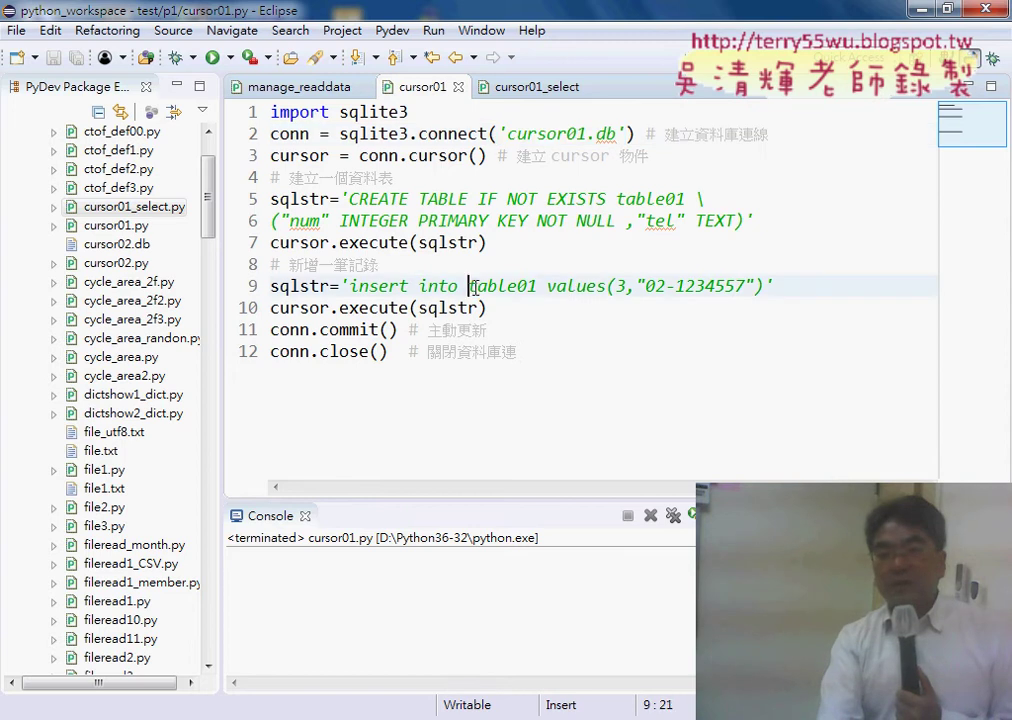
{"action": "left_click_drag", "start_coordinate": [468, 286], "coordinate": [539, 286]}
{"action": "left_click", "coordinate": [361, 287]}
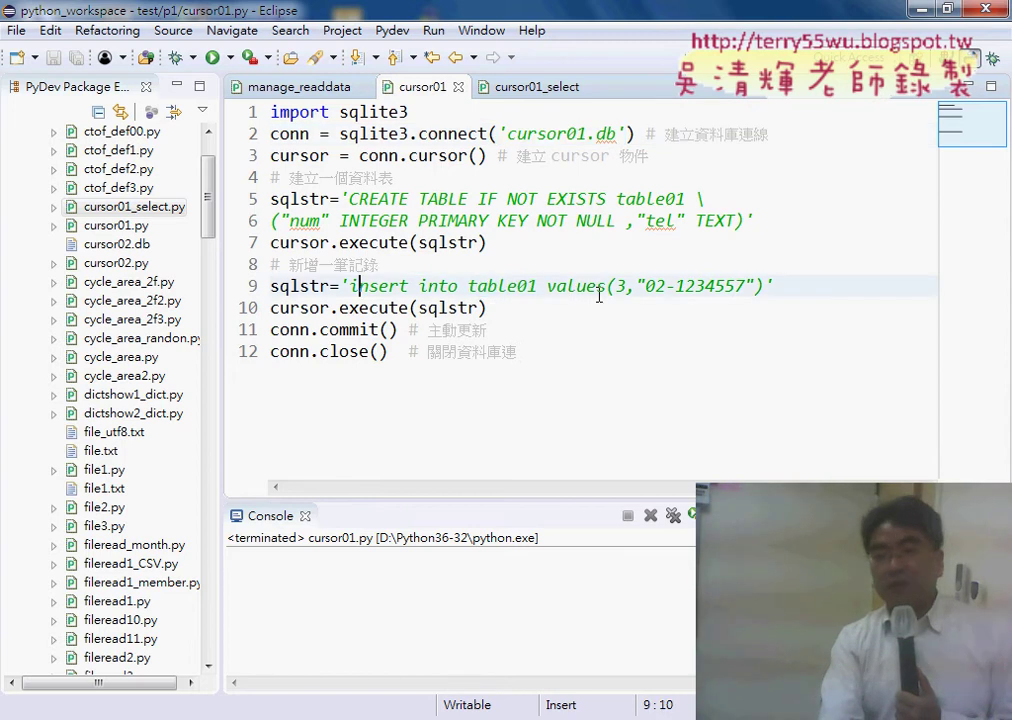
{"action": "left_click_drag", "start_coordinate": [641, 287], "coordinate": [758, 288]}
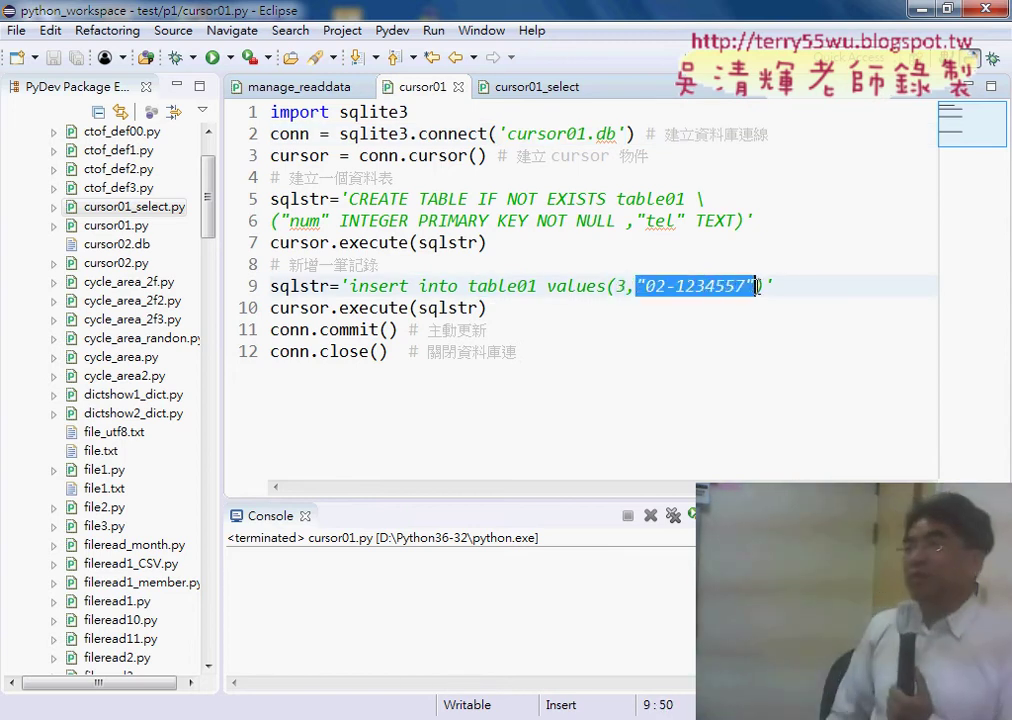
{"action": "mouse_move", "coordinate": [758, 288]}
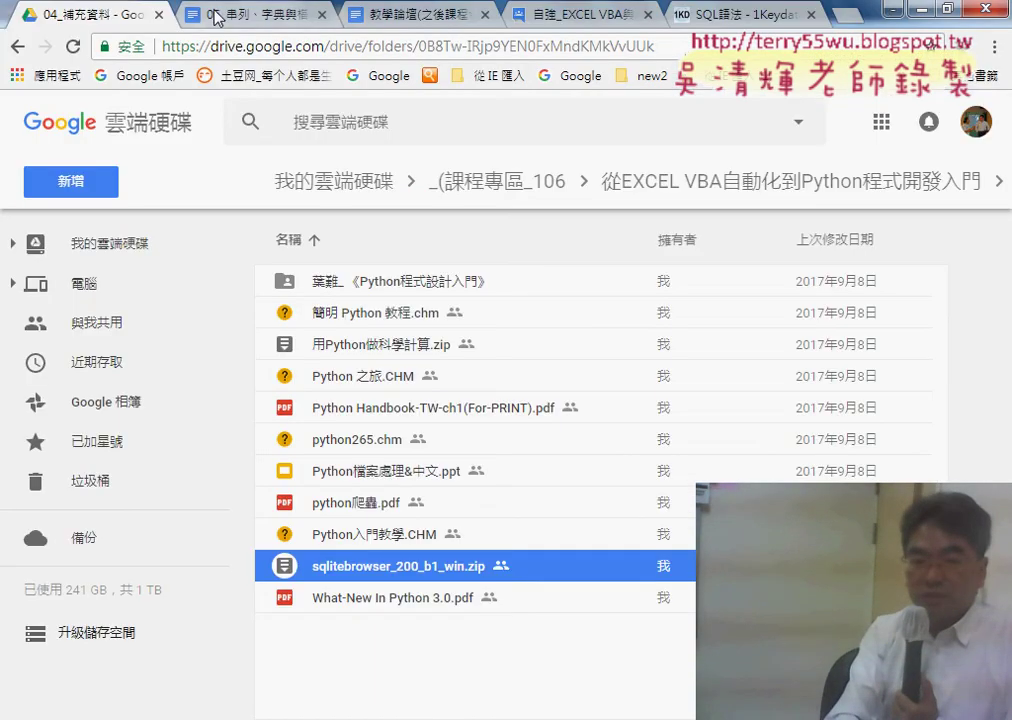
- Scroll the notes down to the 改為自動增加編號 code block using cursor02.db and AUTOINCREMENT
{"action": "left_click", "coordinate": [216, 17]}
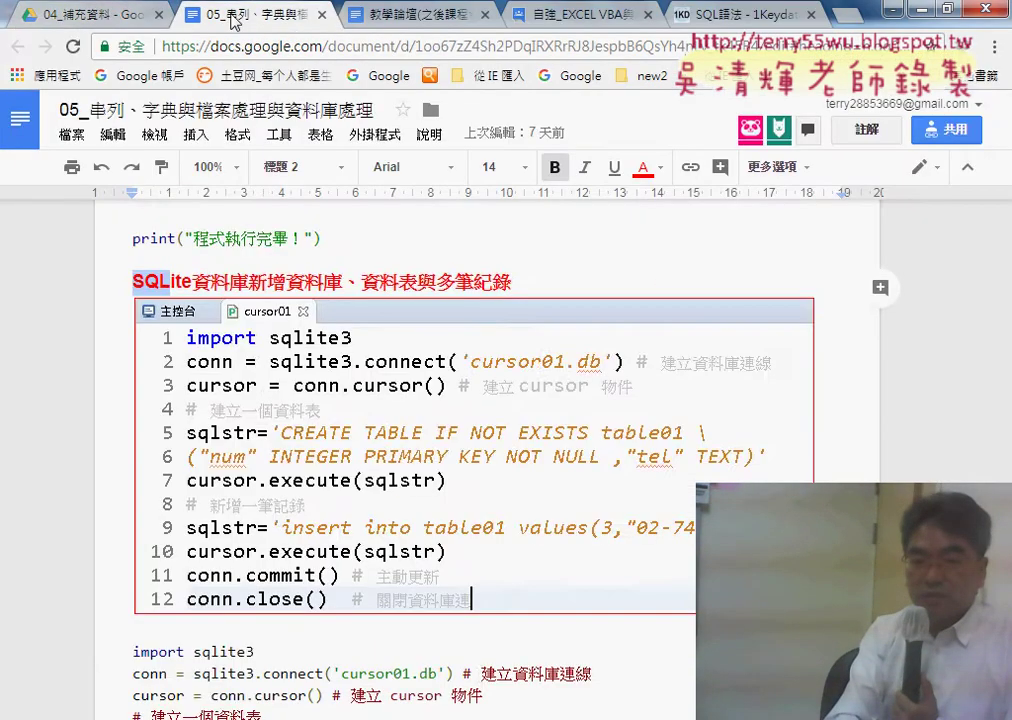
{"action": "scroll", "coordinate": [478, 378], "scroll_direction": "down", "scroll_amount": 1}
{"action": "scroll", "coordinate": [478, 378], "scroll_direction": "down", "scroll_amount": 2}
{"action": "scroll", "coordinate": [478, 378], "scroll_direction": "down", "scroll_amount": 2}
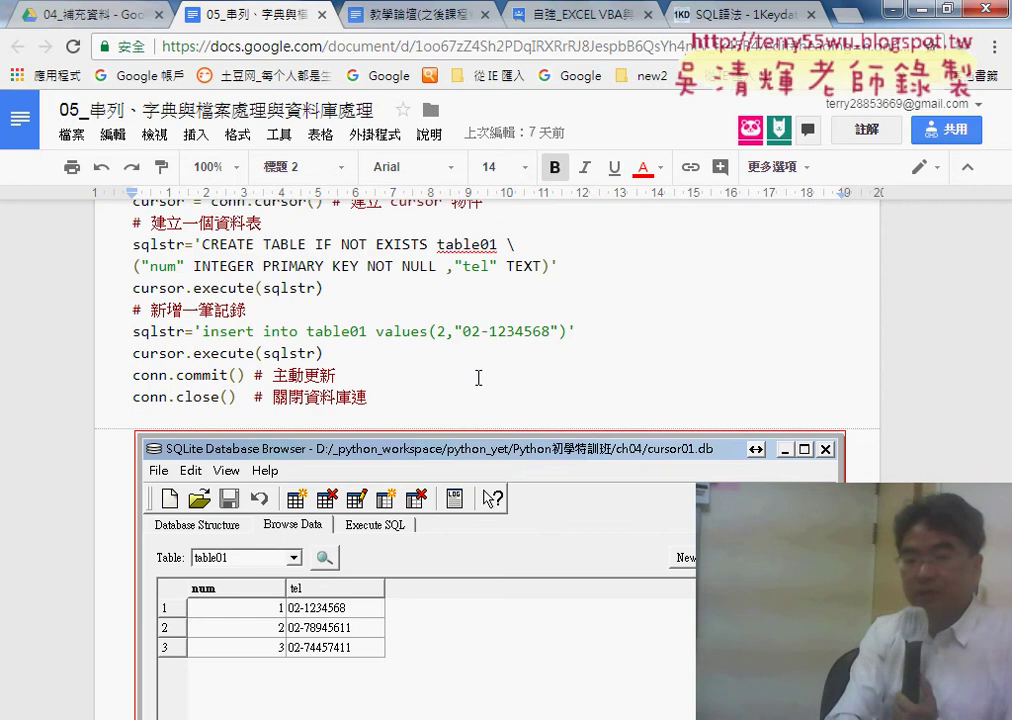
{"action": "scroll", "coordinate": [310, 420], "scroll_direction": "down", "scroll_amount": 2}
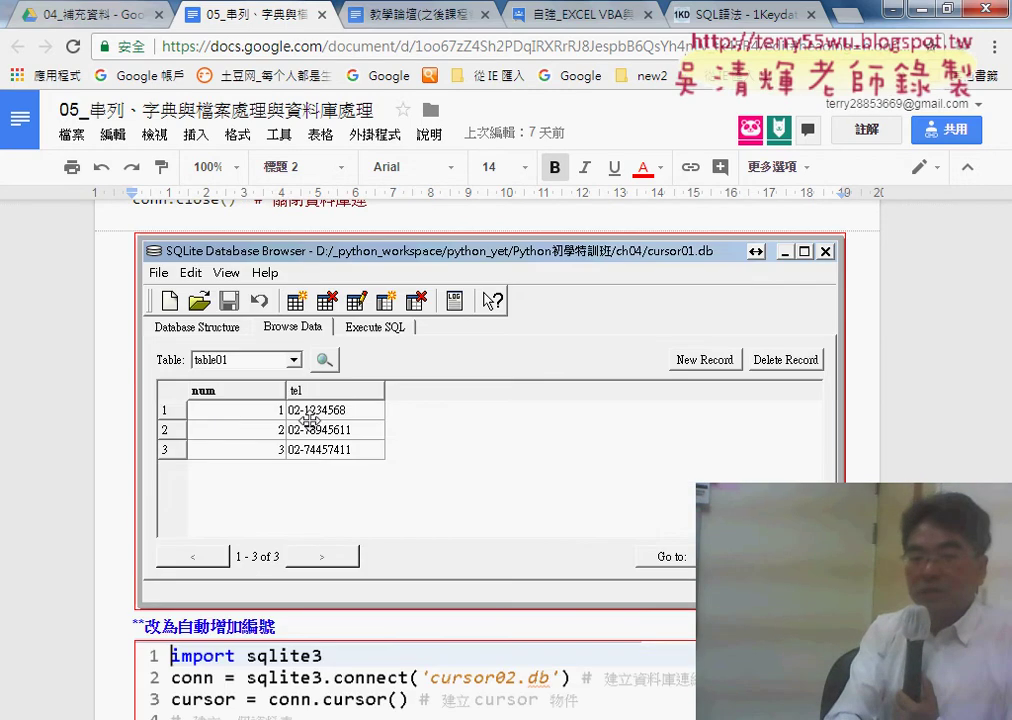
{"action": "scroll", "coordinate": [478, 445], "scroll_direction": "down", "scroll_amount": 2}
{"action": "scroll", "coordinate": [478, 445], "scroll_direction": "down", "scroll_amount": 1}
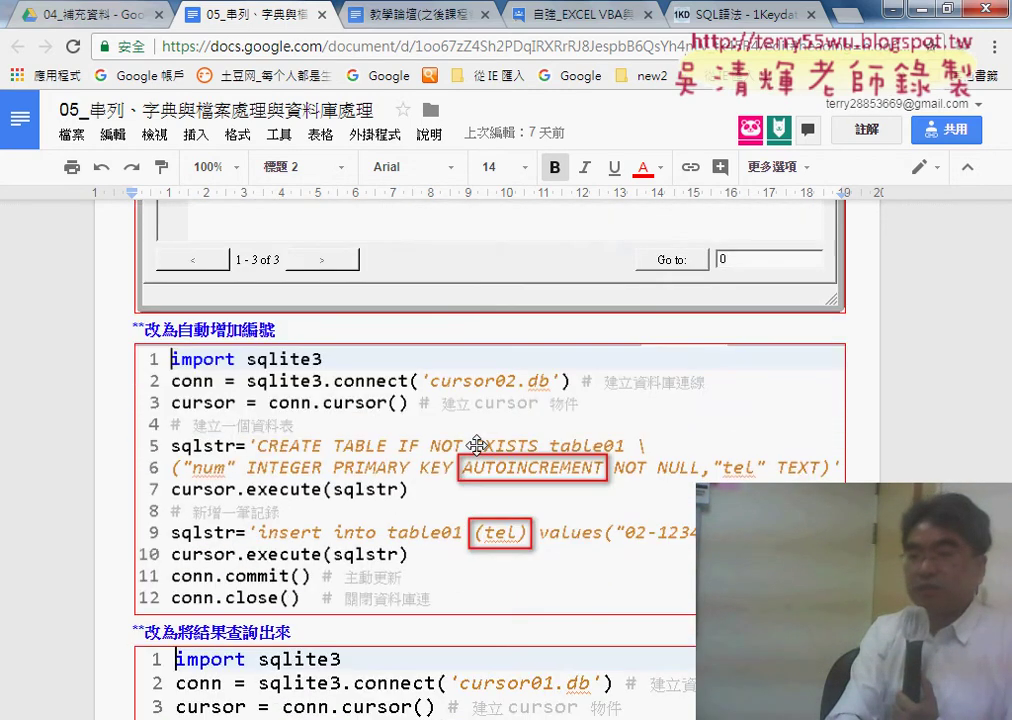
{"action": "scroll", "coordinate": [478, 445], "scroll_direction": "down", "scroll_amount": 3}
{"action": "scroll", "coordinate": [478, 445], "scroll_direction": "up", "scroll_amount": 1}
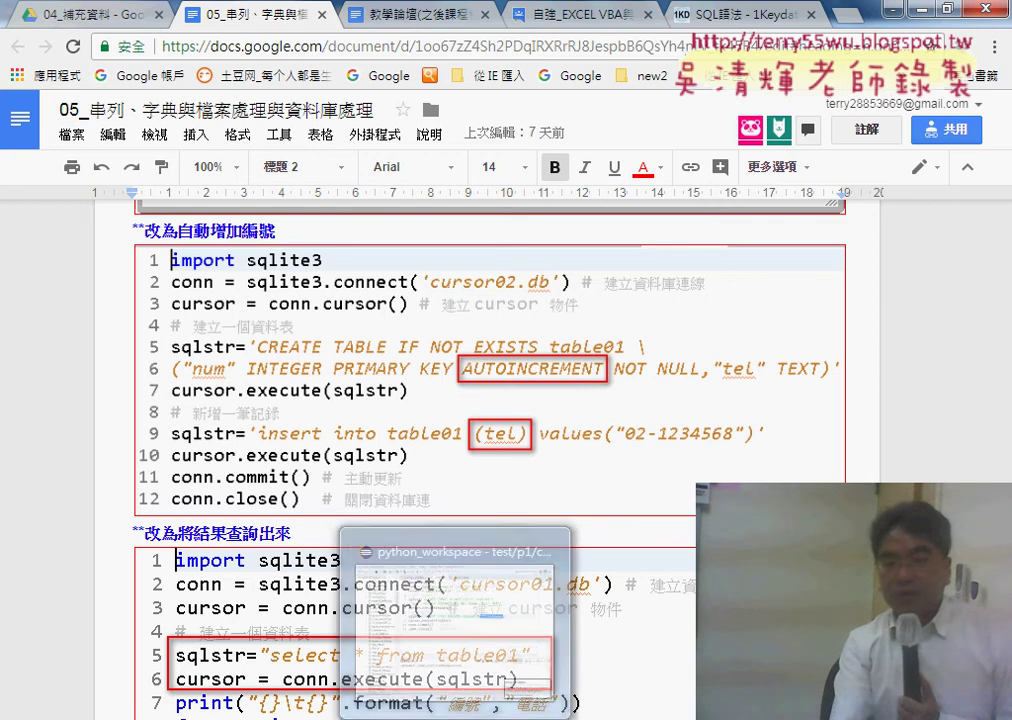
{"action": "scroll", "coordinate": [516, 257], "scroll_direction": "down", "scroll_amount": 2}
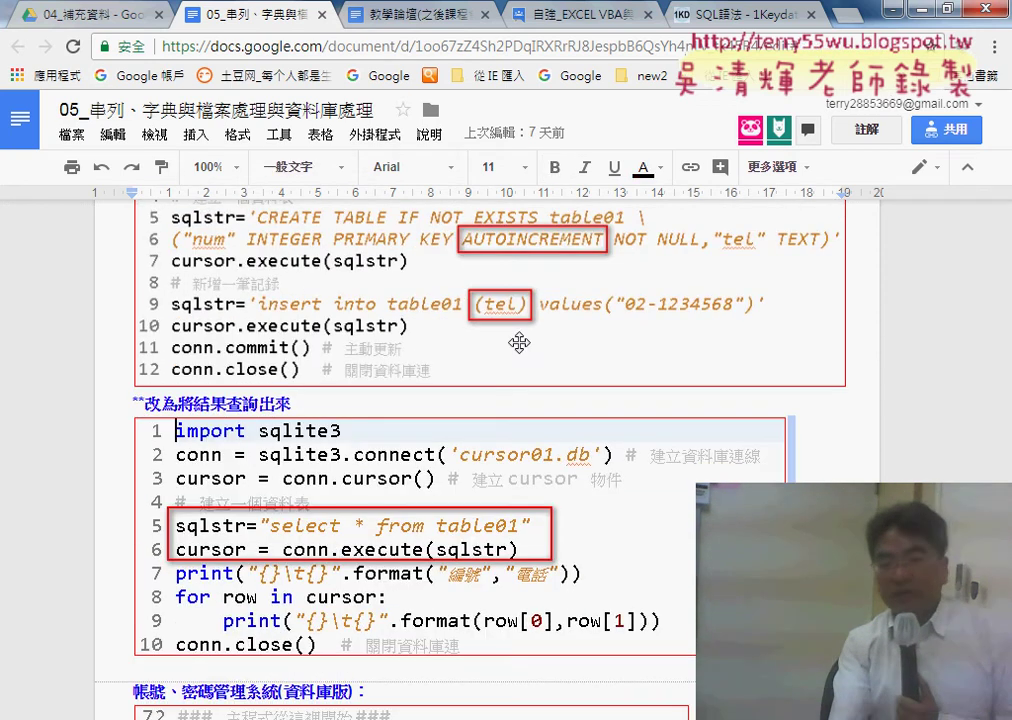
{"action": "scroll", "coordinate": [504, 395], "scroll_direction": "down", "scroll_amount": 3}
{"action": "scroll", "coordinate": [531, 395], "scroll_direction": "up", "scroll_amount": 2}
{"action": "scroll", "coordinate": [485, 343], "scroll_direction": "up", "scroll_amount": 2}
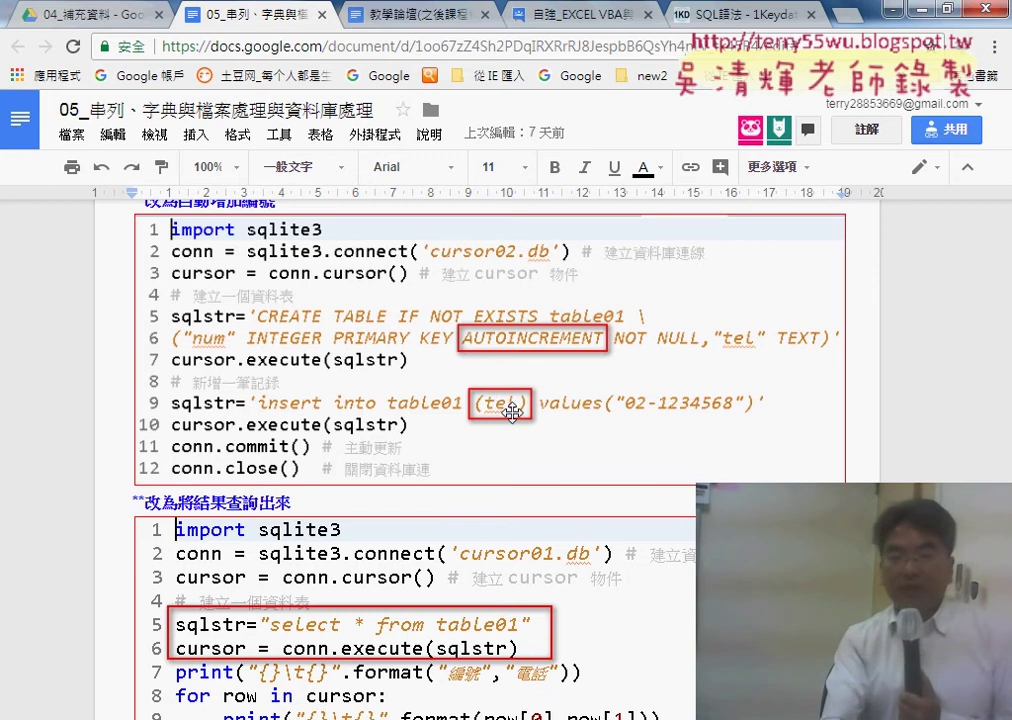
{"action": "scroll", "coordinate": [511, 412], "scroll_direction": "down", "scroll_amount": 3}
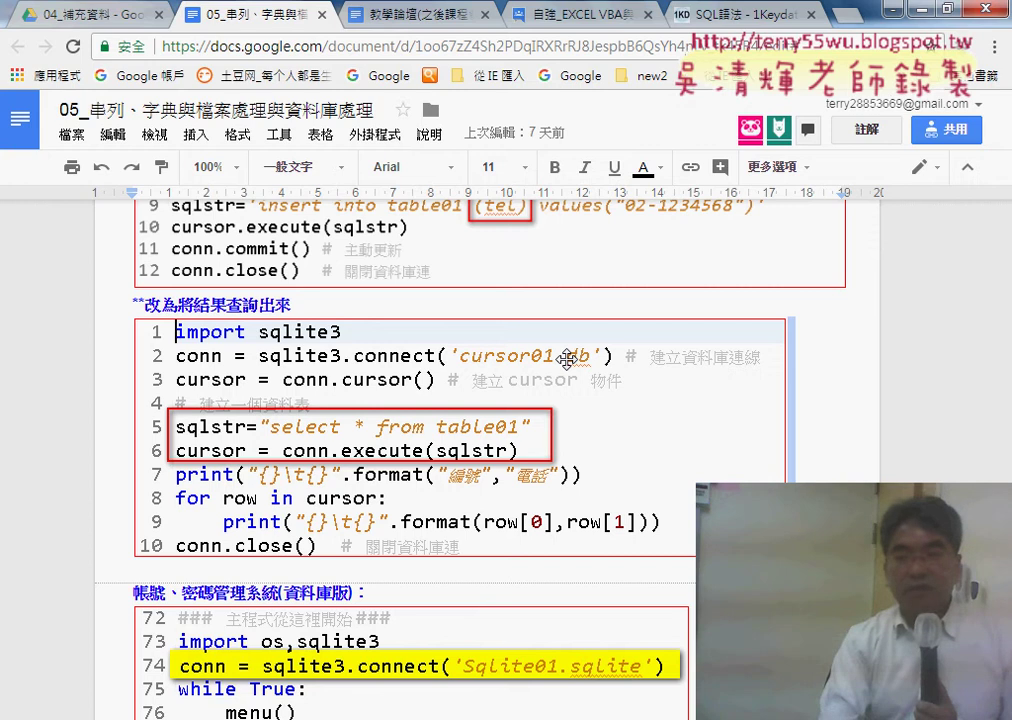
{"action": "scroll", "coordinate": [567, 358], "scroll_direction": "up", "scroll_amount": 1}
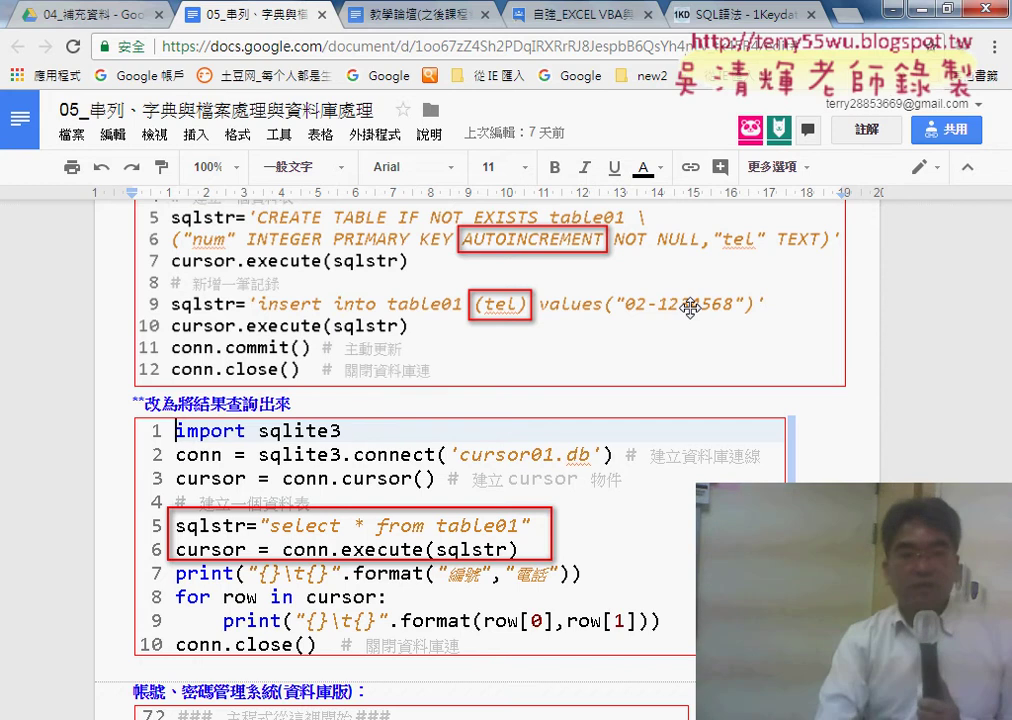
{"action": "scroll", "coordinate": [561, 274], "scroll_direction": "up", "scroll_amount": 1}
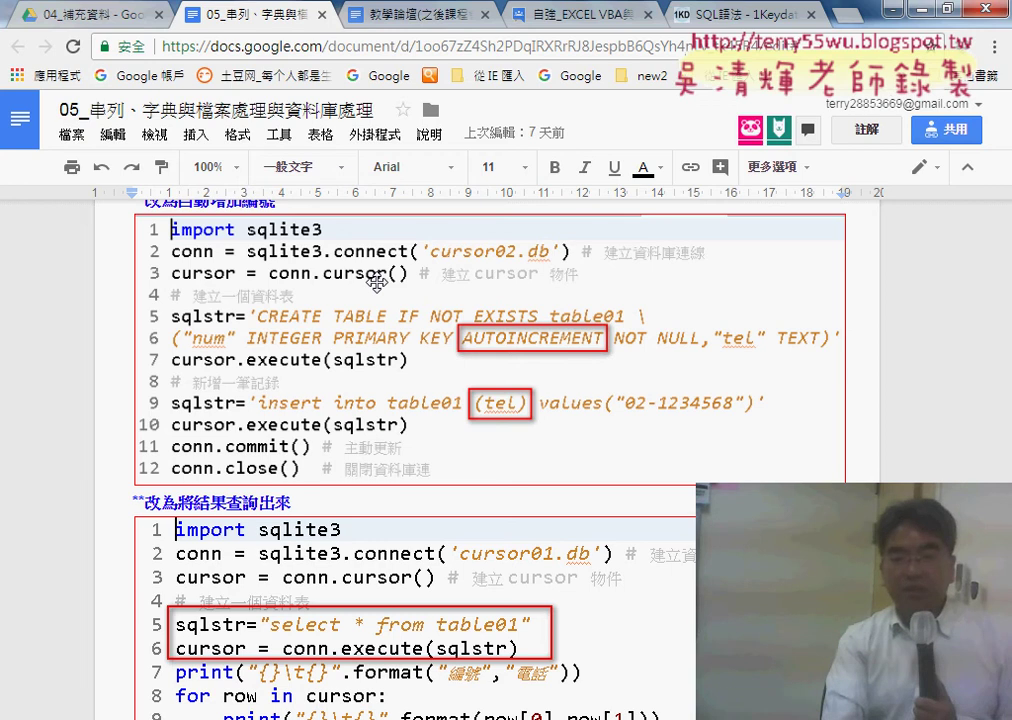
- Scroll back up to the cursor01.db listing inserting values(2,"02-1234568") above the browser screenshot
{"action": "scroll", "coordinate": [376, 284], "scroll_direction": "down", "scroll_amount": 1}
{"action": "scroll", "coordinate": [376, 284], "scroll_direction": "down", "scroll_amount": 1}
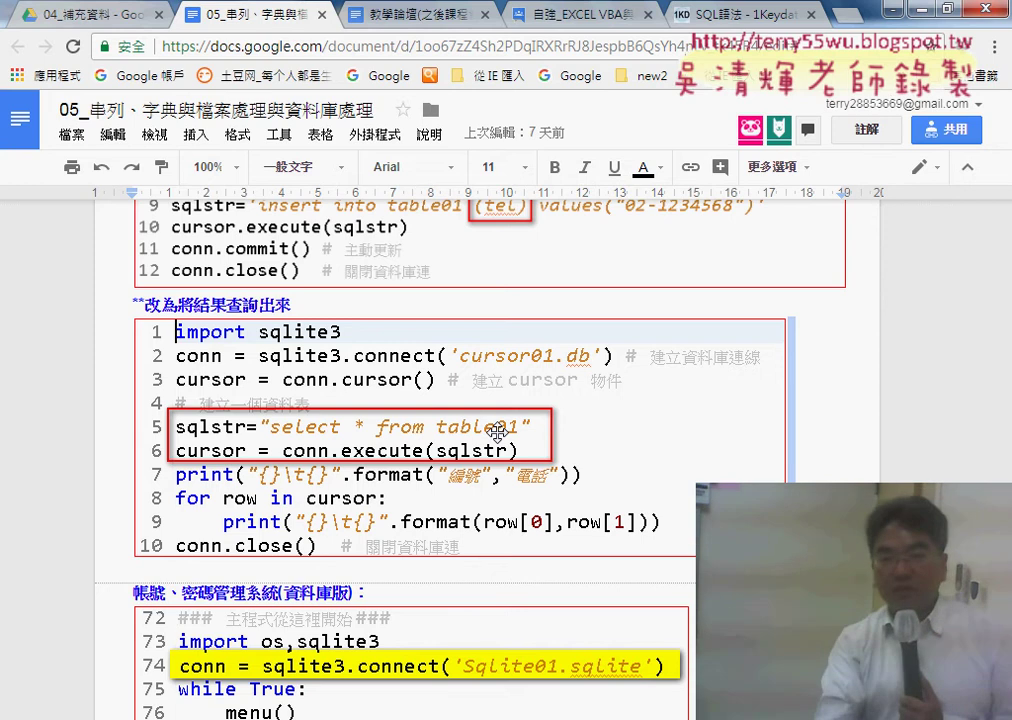
{"action": "scroll", "coordinate": [511, 366], "scroll_direction": "up", "scroll_amount": 3}
{"action": "scroll", "coordinate": [512, 366], "scroll_direction": "up", "scroll_amount": 1}
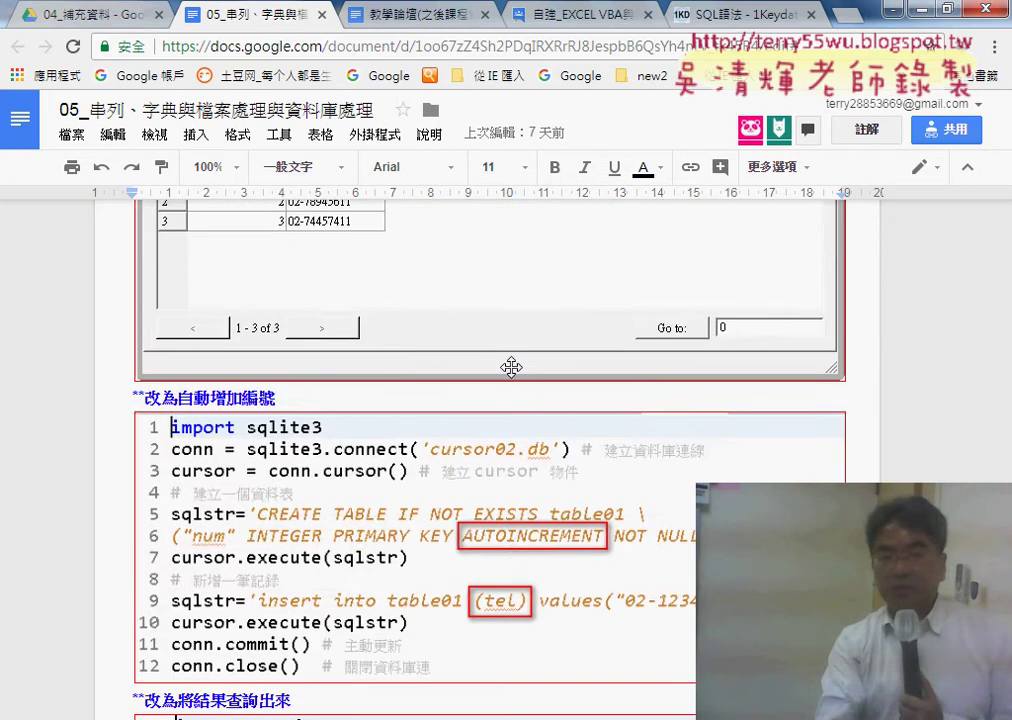
{"action": "scroll", "coordinate": [513, 366], "scroll_direction": "up", "scroll_amount": 5}
{"action": "scroll", "coordinate": [513, 368], "scroll_direction": "up", "scroll_amount": 1}
{"action": "scroll", "coordinate": [513, 368], "scroll_direction": "up", "scroll_amount": 1}
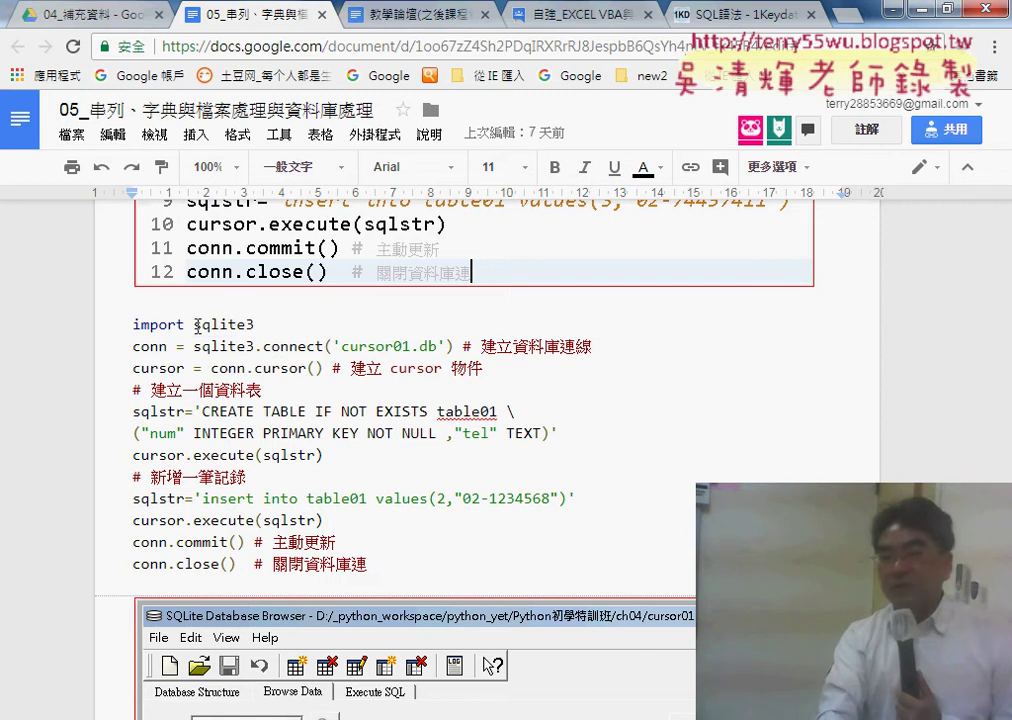
- Highlight sqlite3, conn and cursor in the cursor01 code, then go to the 1Keydata SQL語法 page
{"action": "left_click_drag", "start_coordinate": [195, 326], "coordinate": [246, 325]}
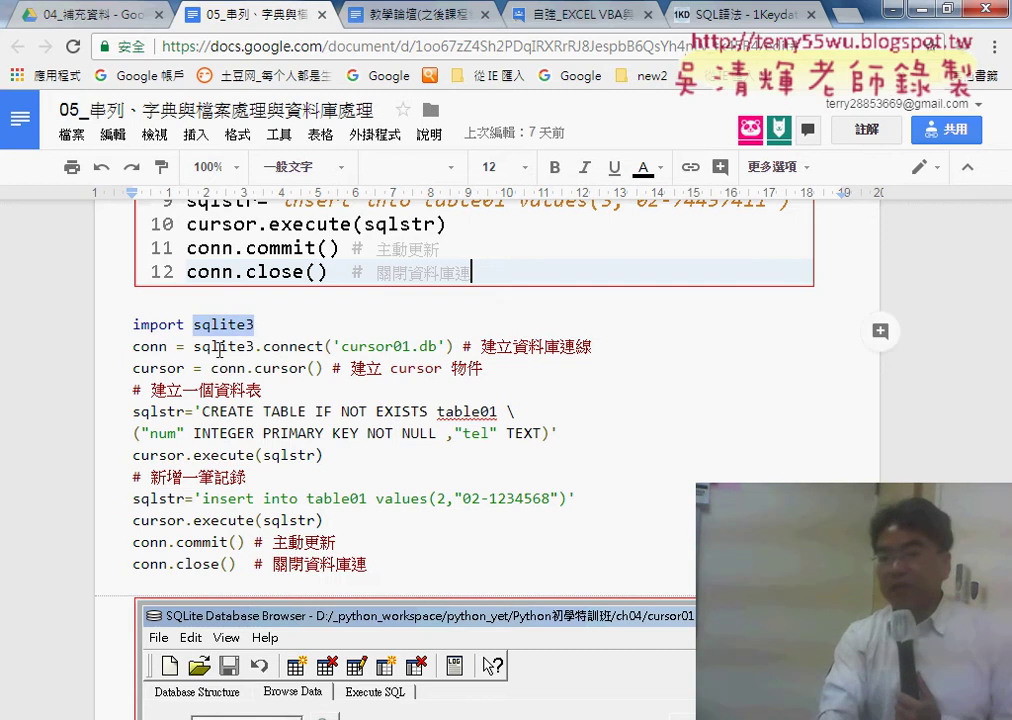
{"action": "double_click", "coordinate": [134, 346]}
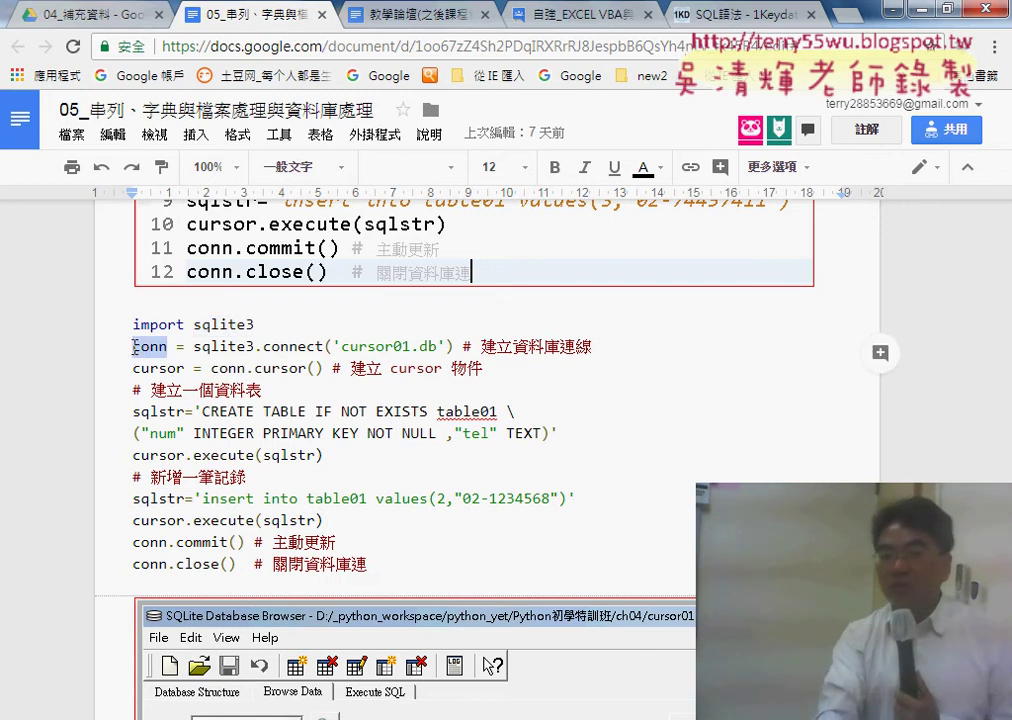
{"action": "left_click", "coordinate": [368, 347]}
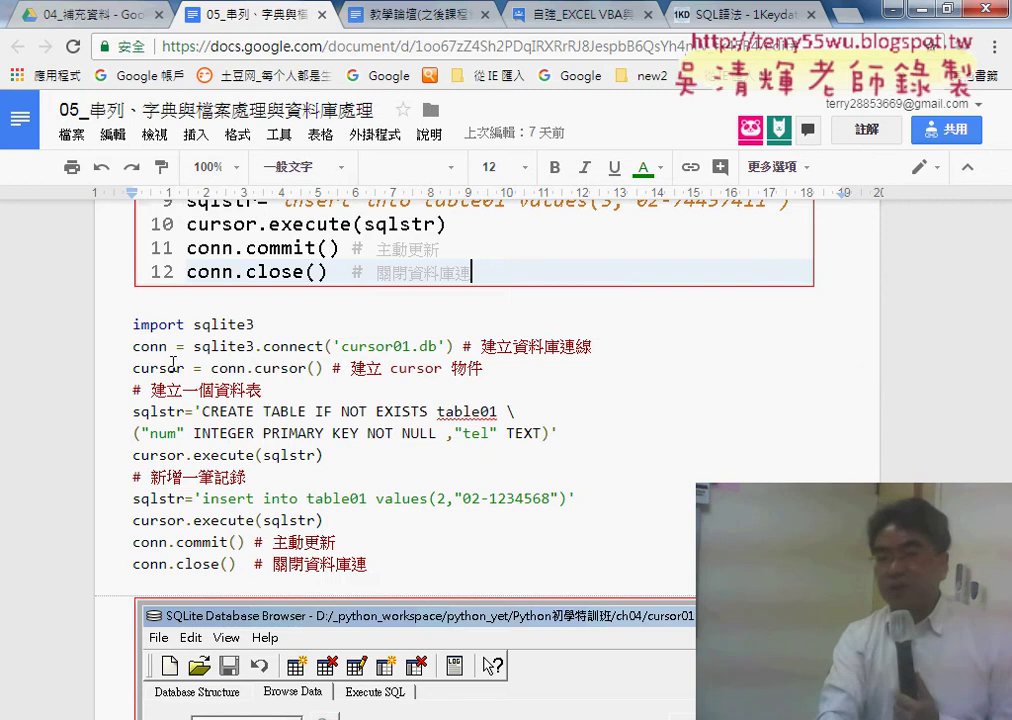
{"action": "left_click_drag", "start_coordinate": [184, 368], "coordinate": [157, 368]}
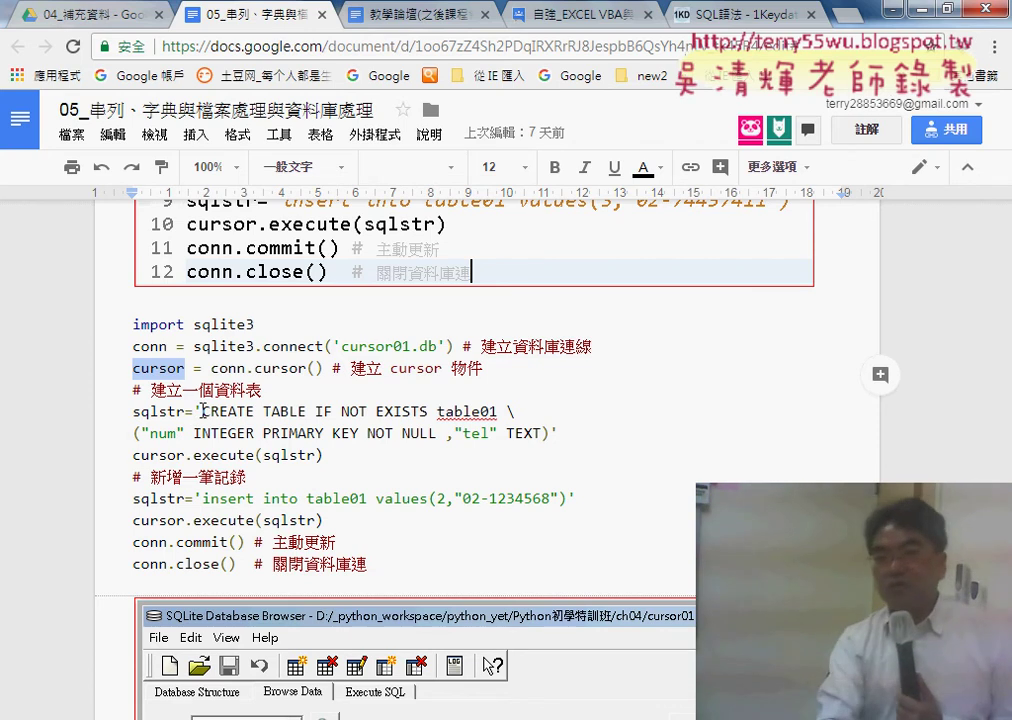
{"action": "left_click", "coordinate": [730, 15]}
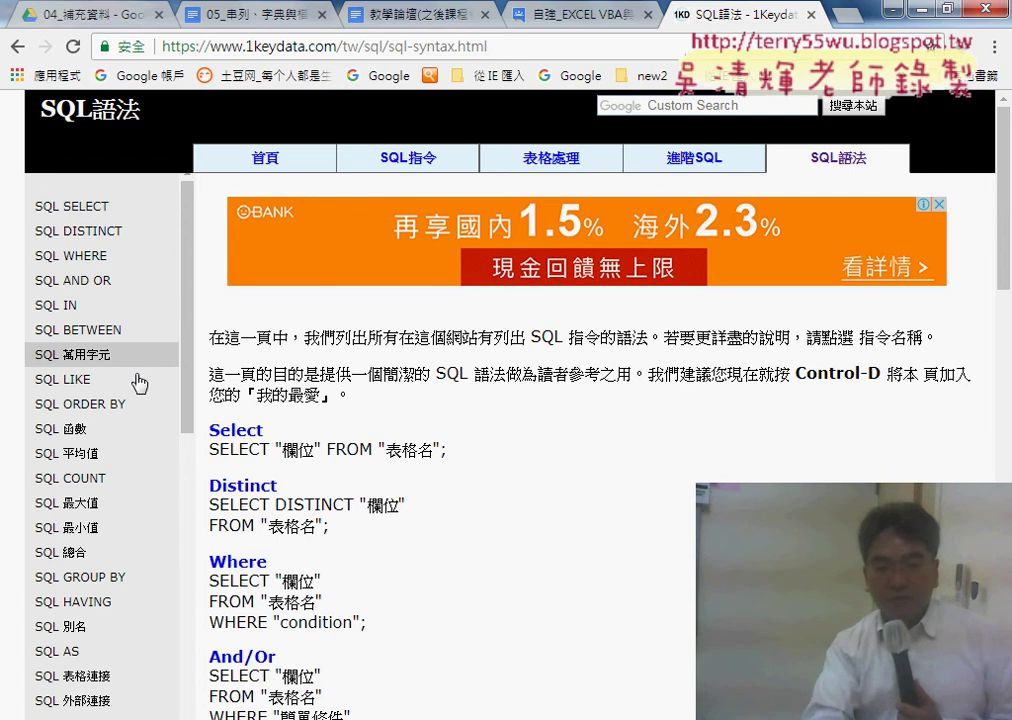
- Browse the 1Keydata SQL sidebar and open the SQL指令 section at SQL Select
{"action": "scroll", "coordinate": [143, 382], "scroll_direction": "down", "scroll_amount": 3}
{"action": "scroll", "coordinate": [147, 383], "scroll_direction": "down", "scroll_amount": 2}
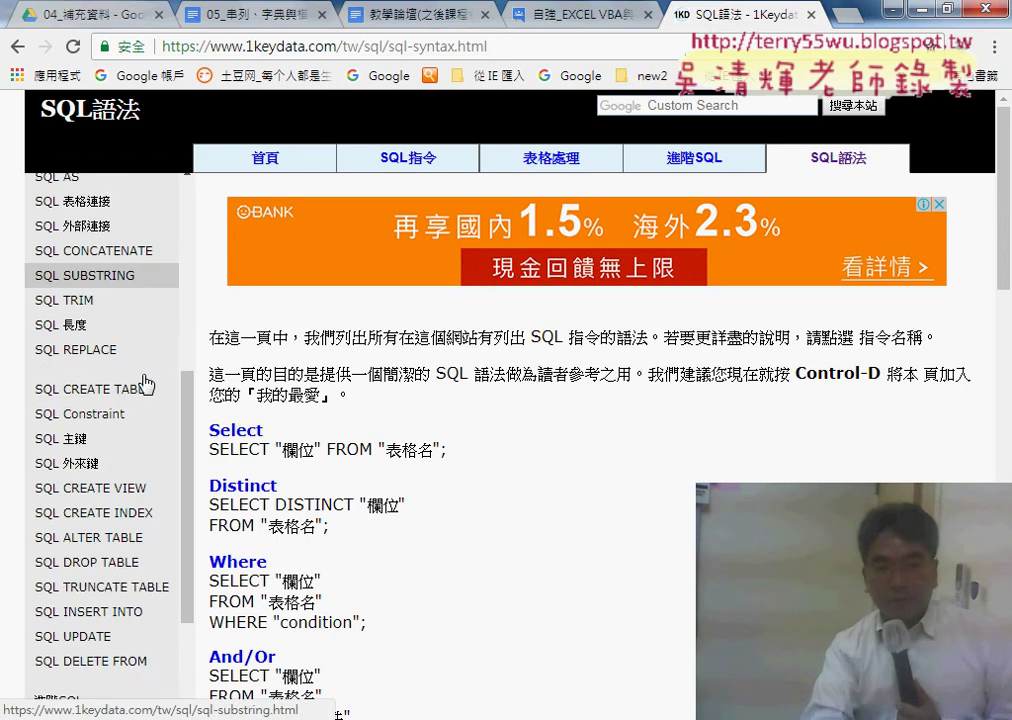
{"action": "scroll", "coordinate": [147, 384], "scroll_direction": "up", "scroll_amount": 3}
{"action": "scroll", "coordinate": [146, 383], "scroll_direction": "up", "scroll_amount": 1}
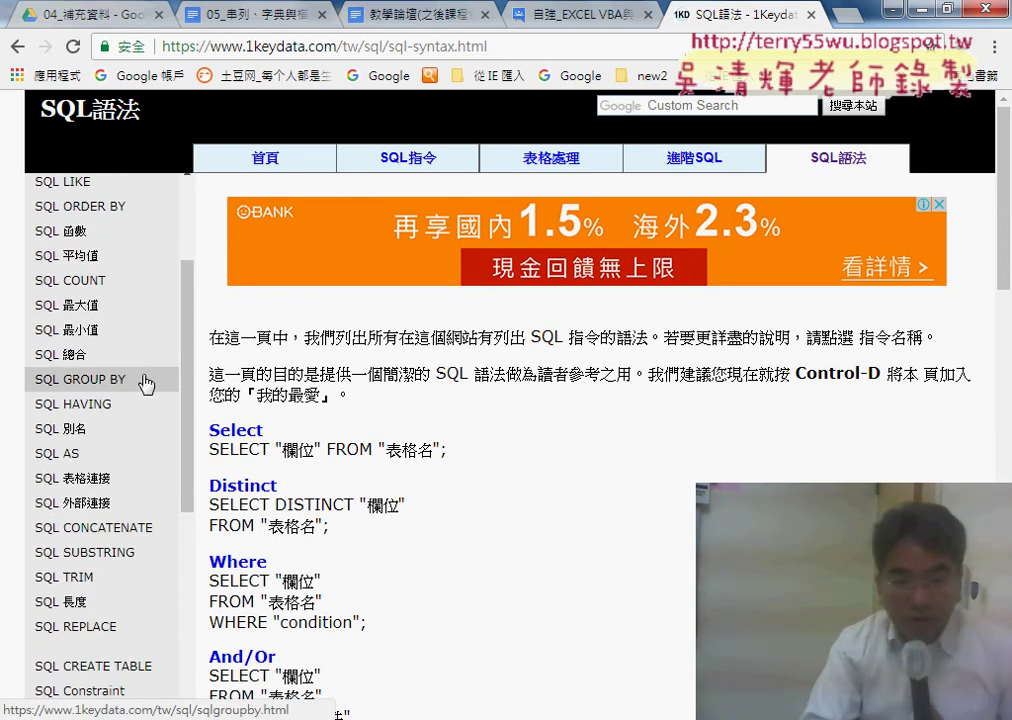
{"action": "scroll", "coordinate": [146, 383], "scroll_direction": "up", "scroll_amount": 1}
{"action": "scroll", "coordinate": [146, 383], "scroll_direction": "up", "scroll_amount": 1}
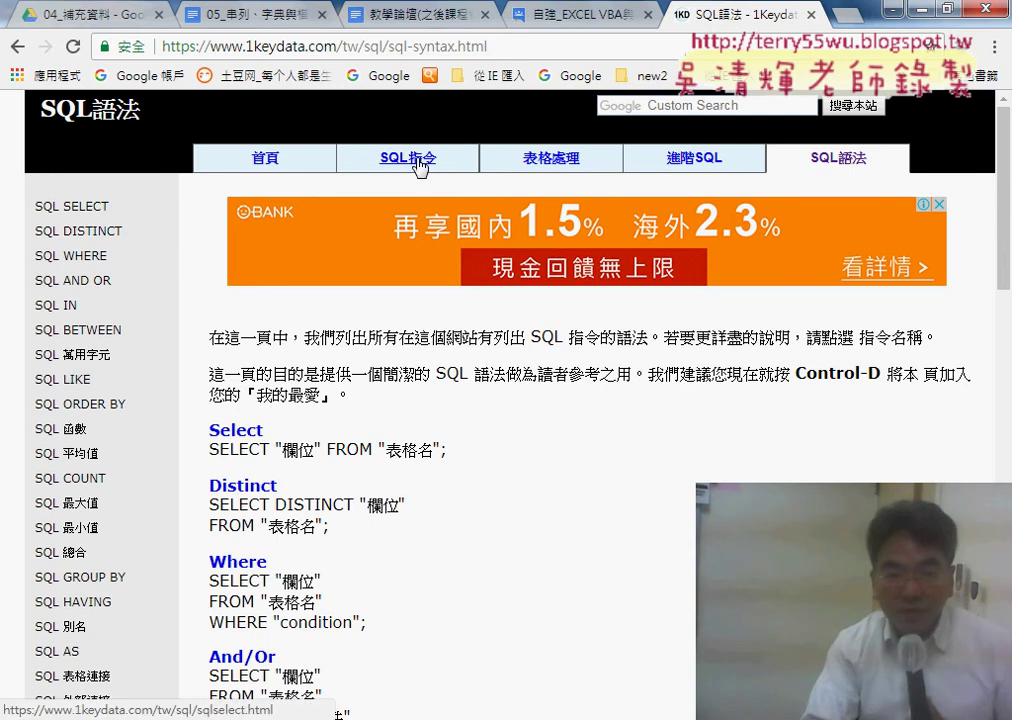
{"action": "left_click", "coordinate": [419, 167]}
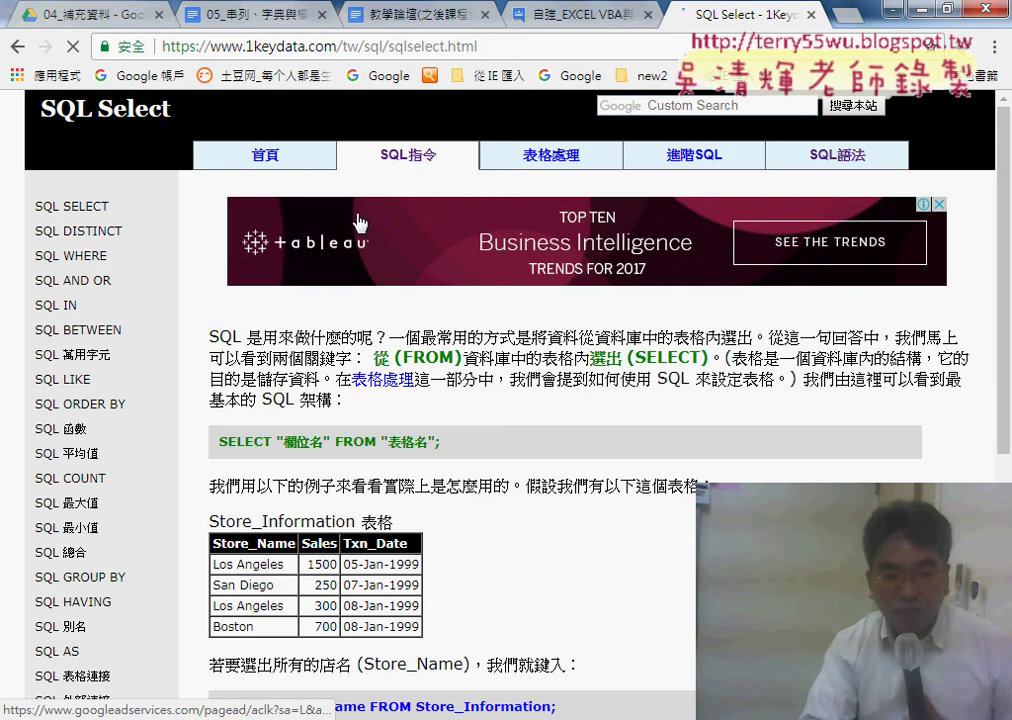
- Scroll down the SQL command list to the SQL DELETE FROM page
{"action": "scroll", "coordinate": [182, 362], "scroll_direction": "down", "scroll_amount": 3}
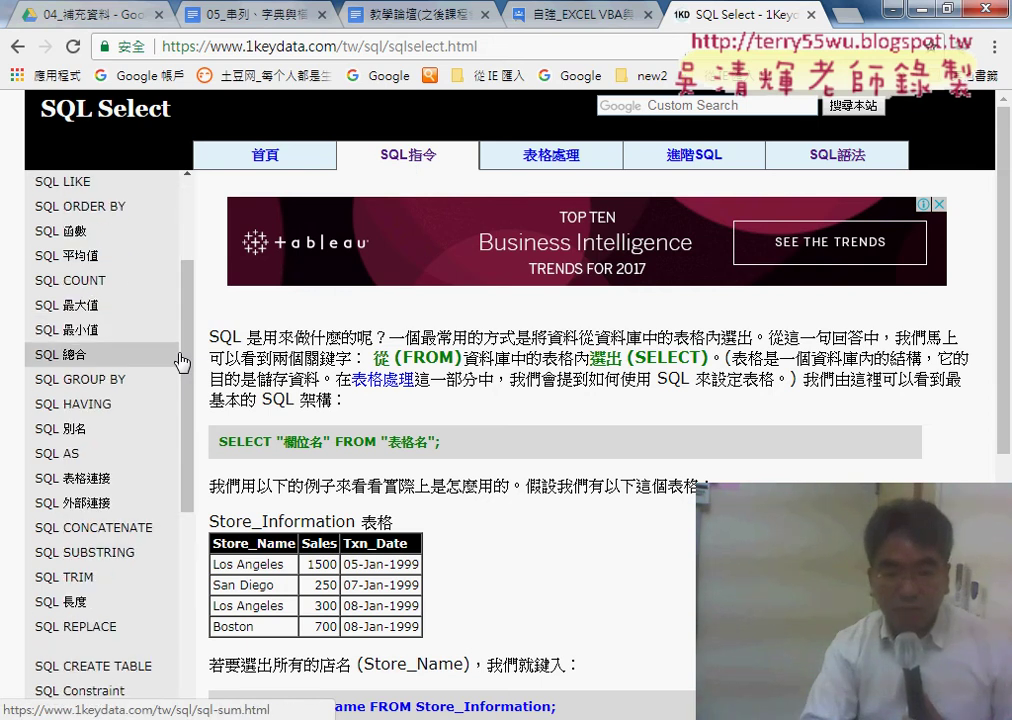
{"action": "scroll", "coordinate": [182, 362], "scroll_direction": "down", "scroll_amount": 1}
{"action": "scroll", "coordinate": [182, 362], "scroll_direction": "down", "scroll_amount": 2}
{"action": "scroll", "coordinate": [182, 362], "scroll_direction": "down", "scroll_amount": 1}
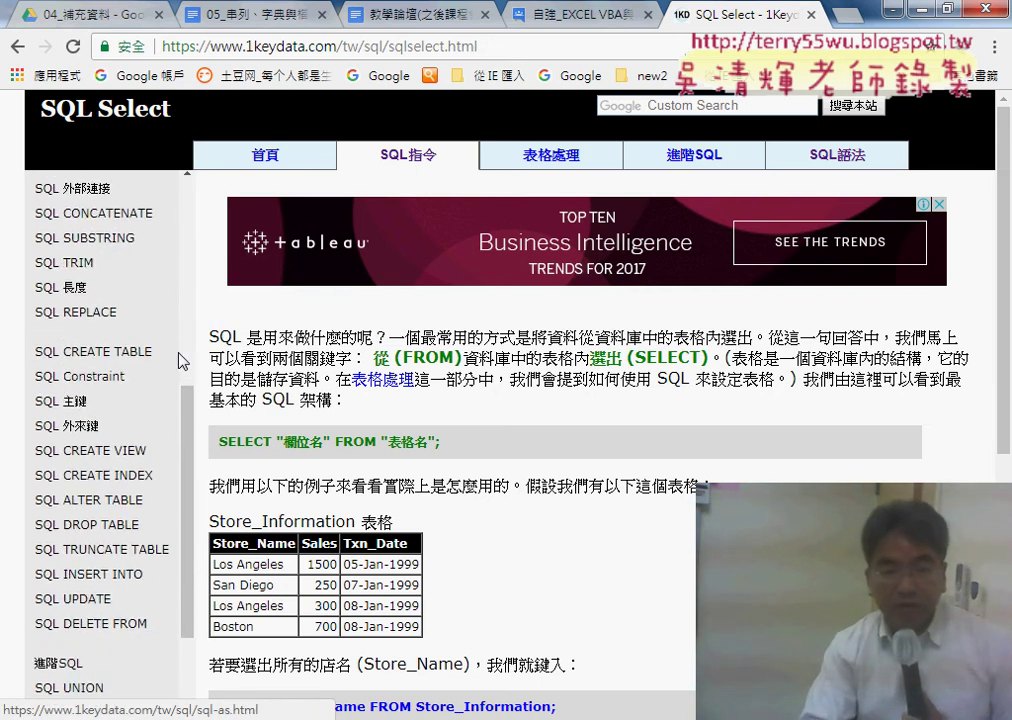
{"action": "scroll", "coordinate": [181, 361], "scroll_direction": "down", "scroll_amount": 1}
{"action": "scroll", "coordinate": [181, 361], "scroll_direction": "down", "scroll_amount": 1}
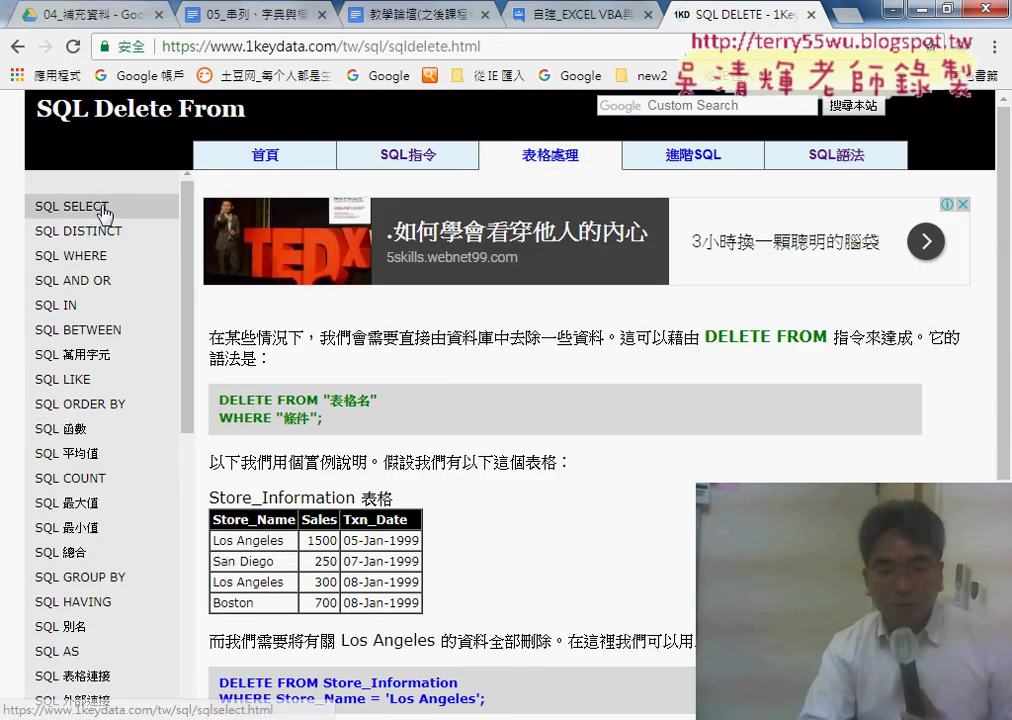
{"action": "scroll", "coordinate": [120, 443], "scroll_direction": "down", "scroll_amount": 1}
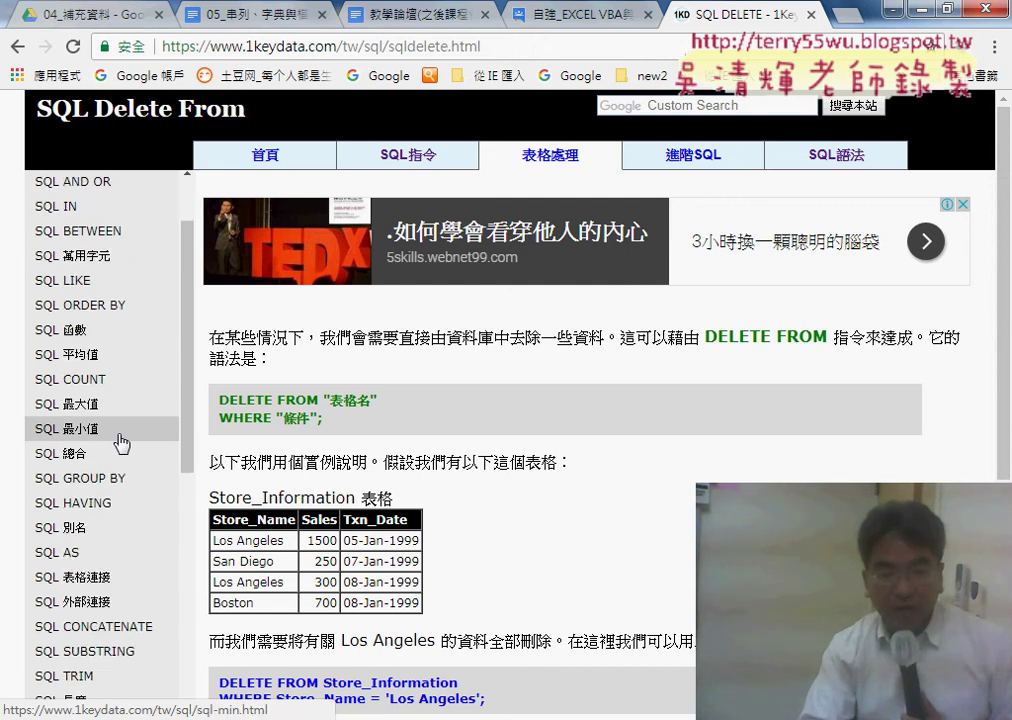
{"action": "scroll", "coordinate": [120, 443], "scroll_direction": "down", "scroll_amount": 2}
{"action": "scroll", "coordinate": [122, 447], "scroll_direction": "down", "scroll_amount": 1}
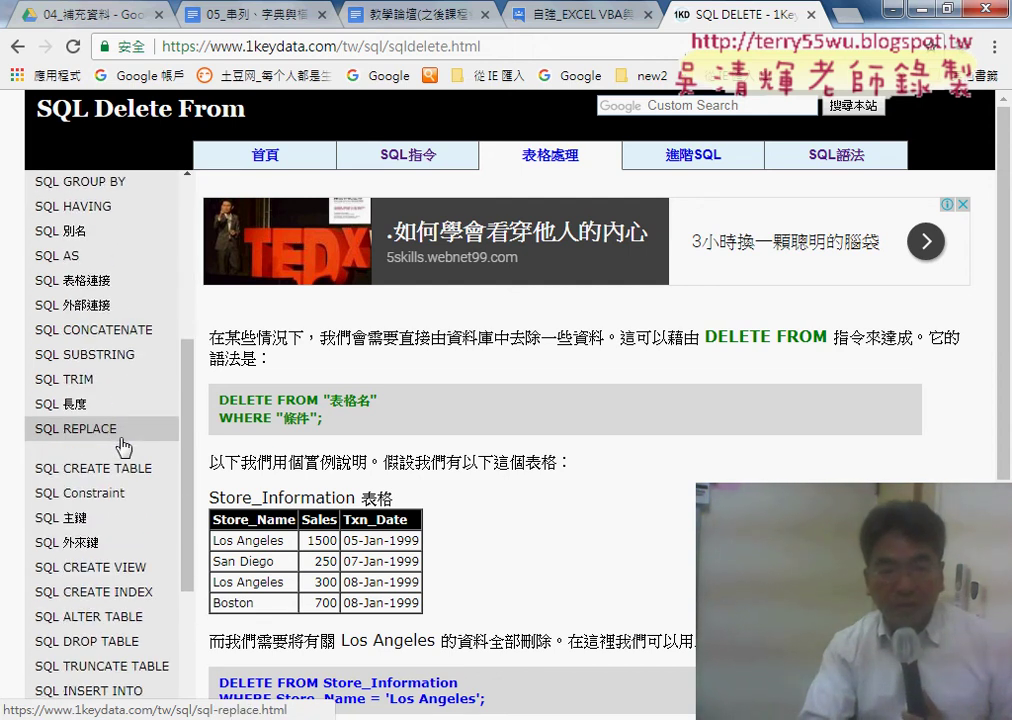
- Go back to SQL Select, scroll to the Store_Name 結果 section, then switch to Eclipse
{"action": "left_click", "coordinate": [18, 47]}
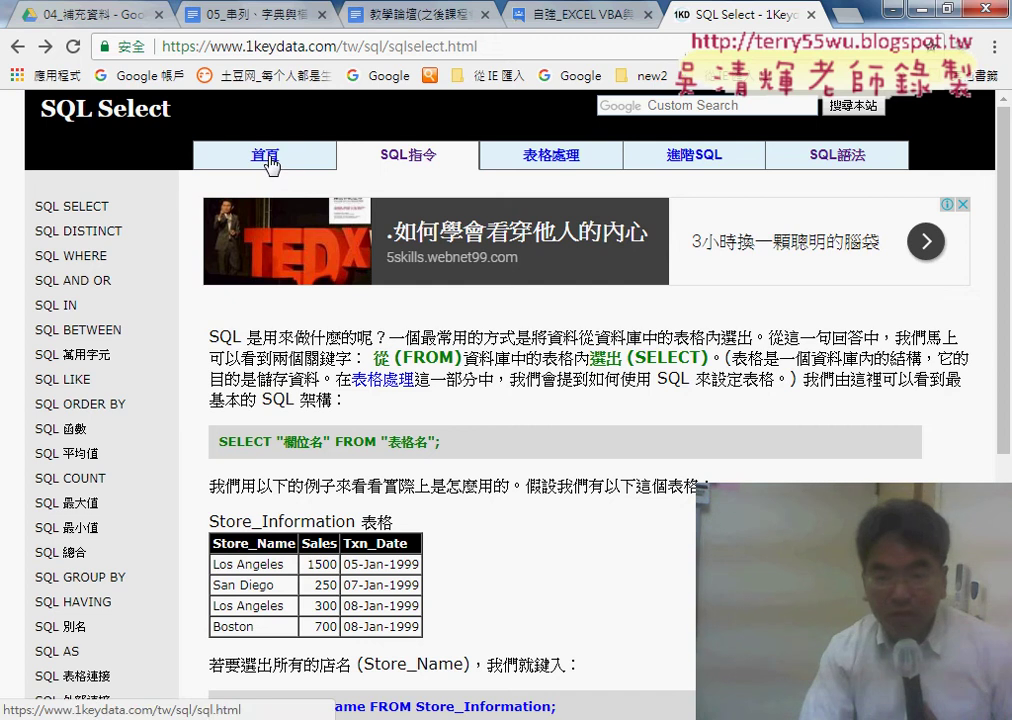
{"action": "scroll", "coordinate": [508, 467], "scroll_direction": "down", "scroll_amount": 3}
{"action": "scroll", "coordinate": [507, 466], "scroll_direction": "down", "scroll_amount": 1}
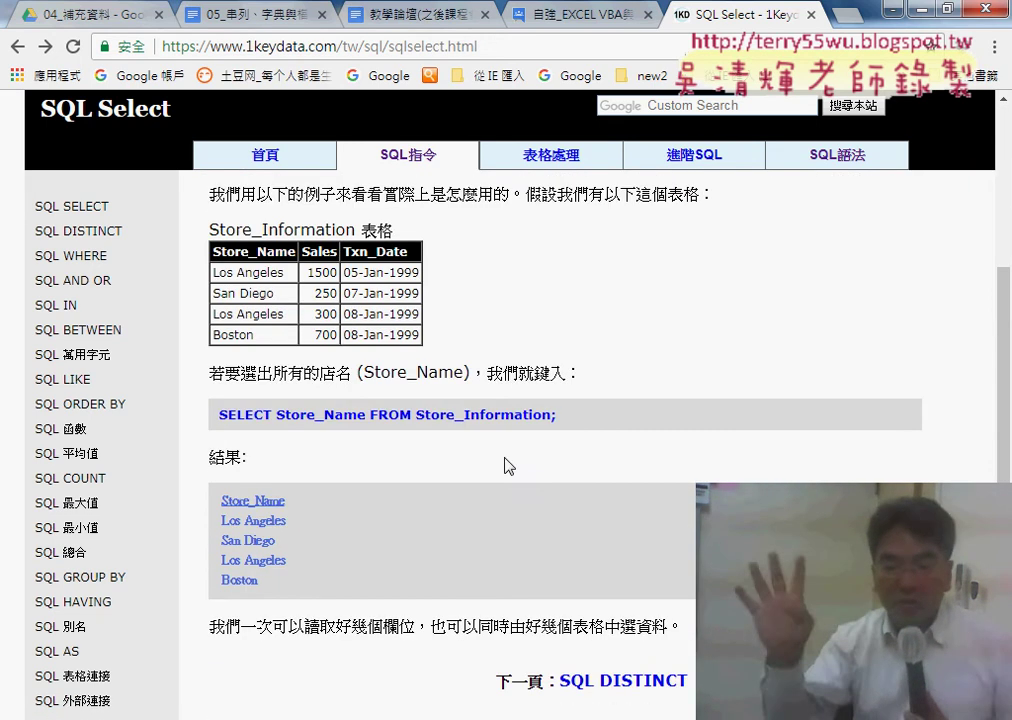
{"action": "scroll", "coordinate": [463, 434], "scroll_direction": "down", "scroll_amount": 2}
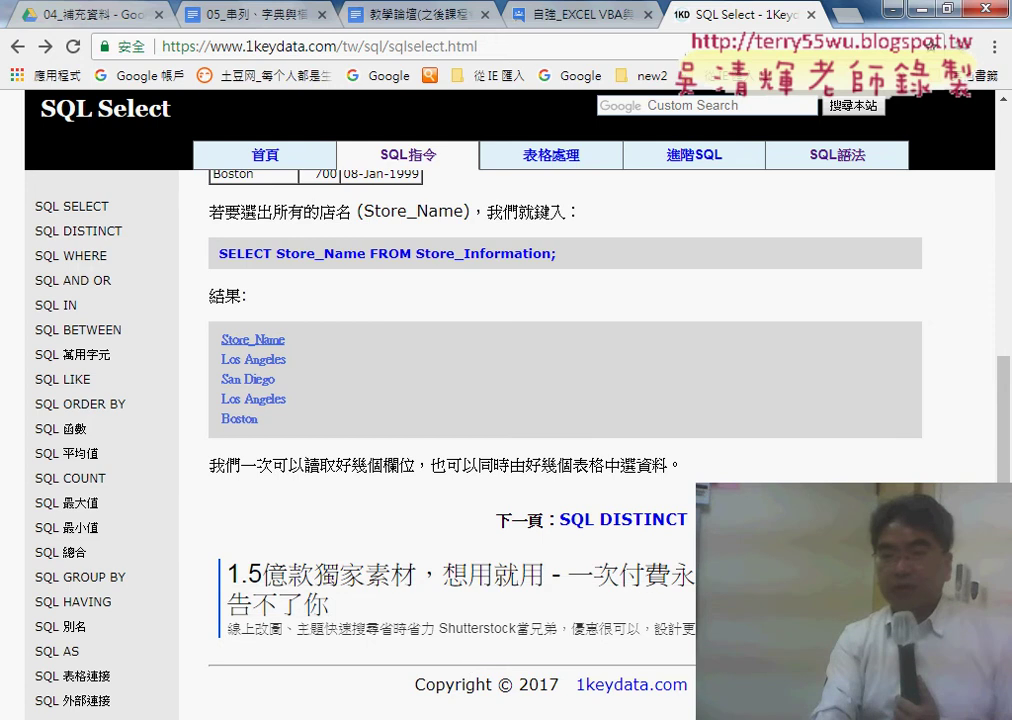
{"action": "left_click", "coordinate": [467, 716]}
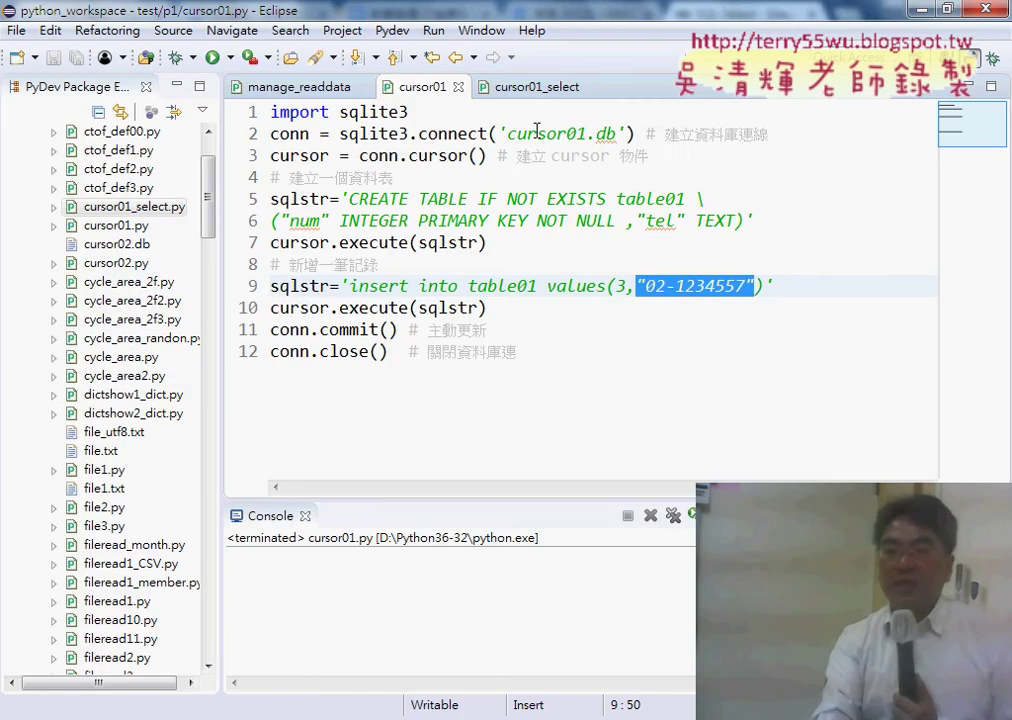
- Compare cursor01's insert on line 9 with cursor01_select's select on line 5, then return to Chrome
{"action": "left_click", "coordinate": [531, 90]}
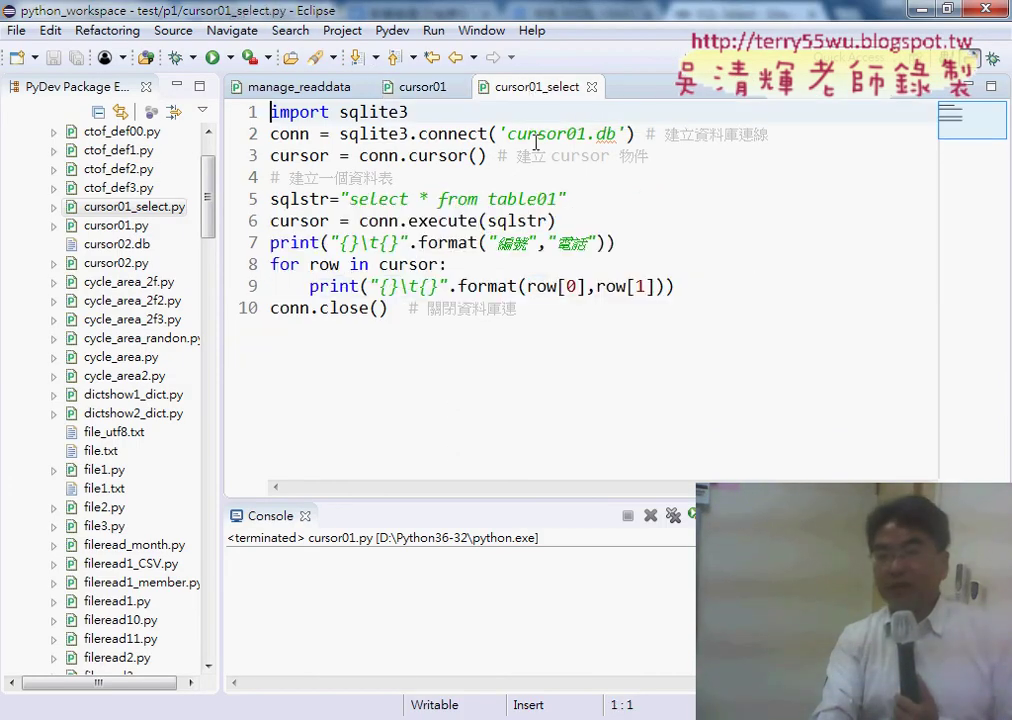
{"action": "left_click", "coordinate": [430, 90]}
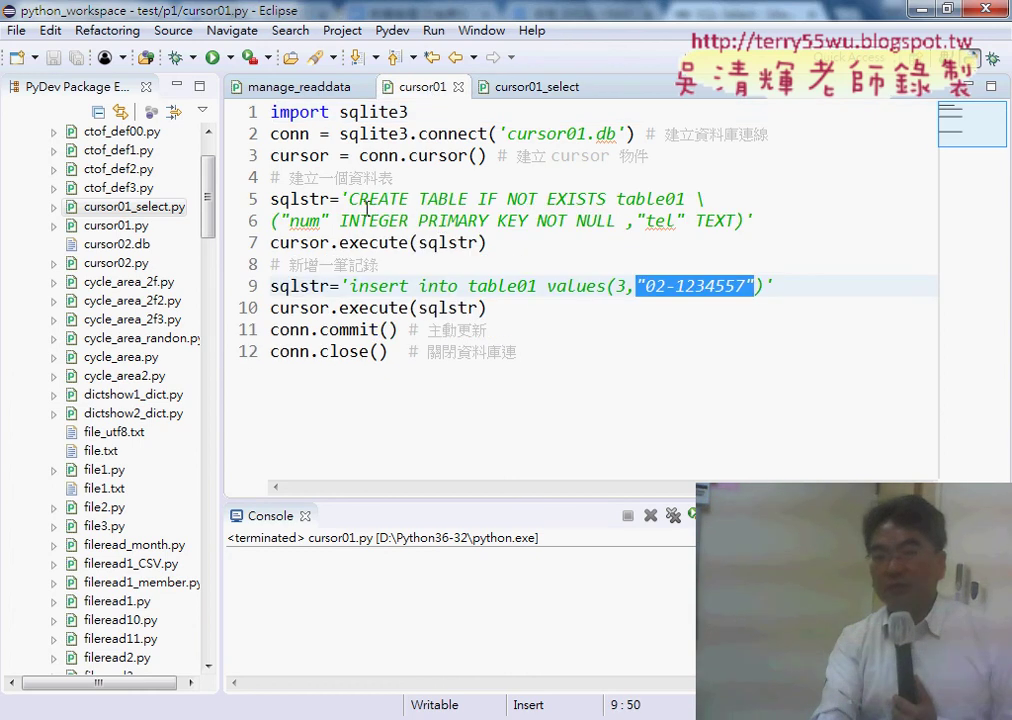
{"action": "left_click_drag", "start_coordinate": [350, 286], "coordinate": [422, 286]}
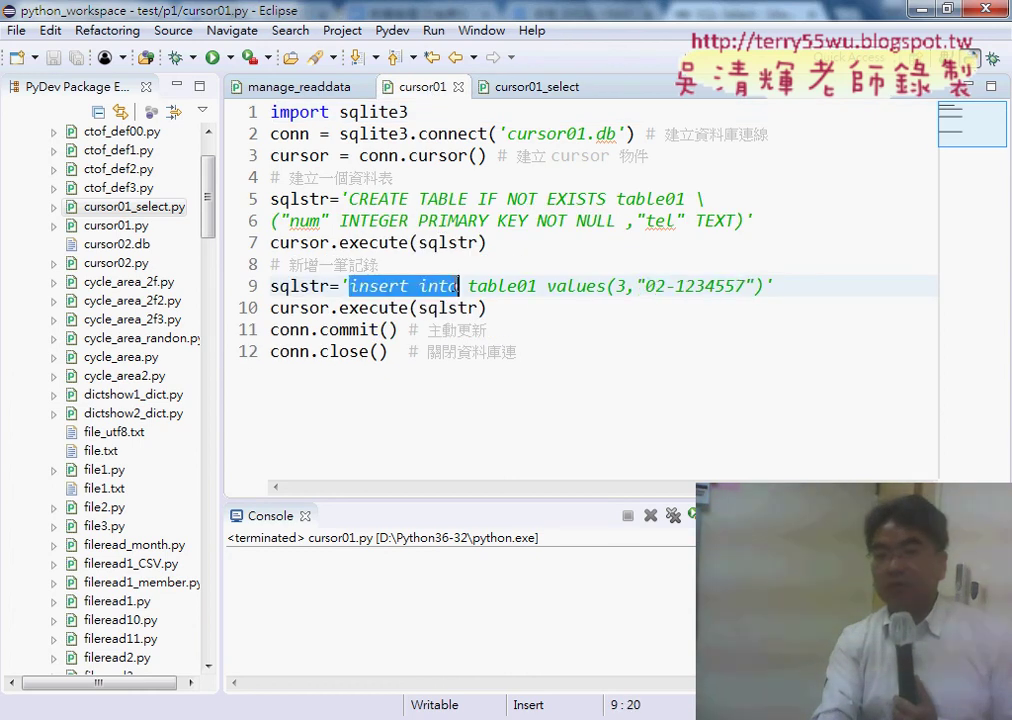
{"action": "left_click", "coordinate": [535, 87]}
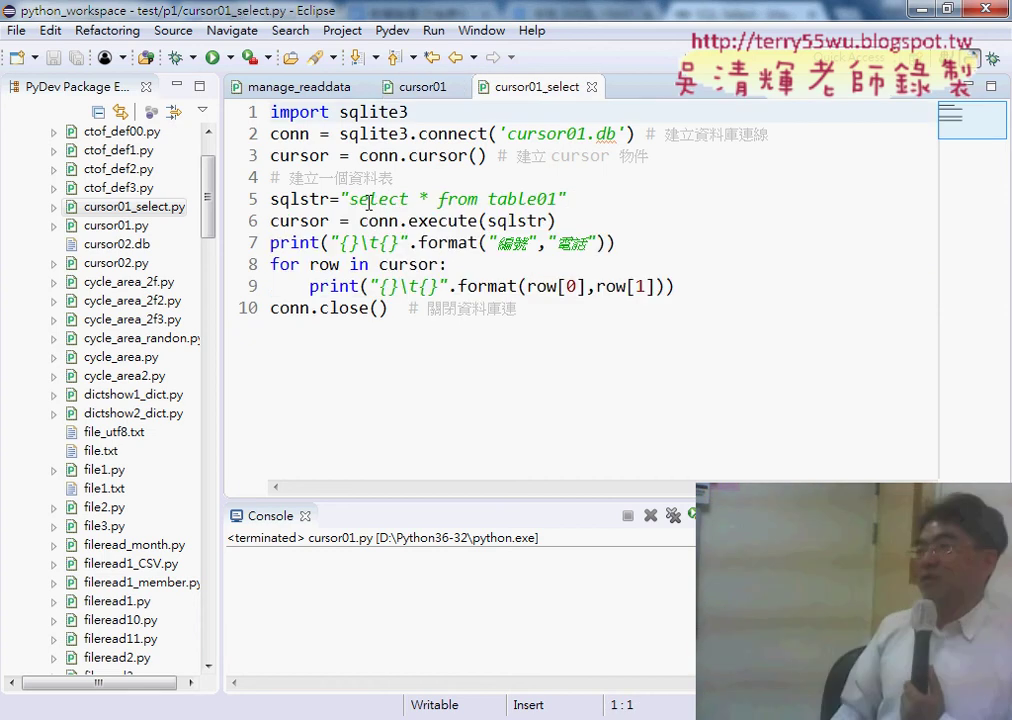
{"action": "left_click_drag", "start_coordinate": [351, 199], "coordinate": [422, 199]}
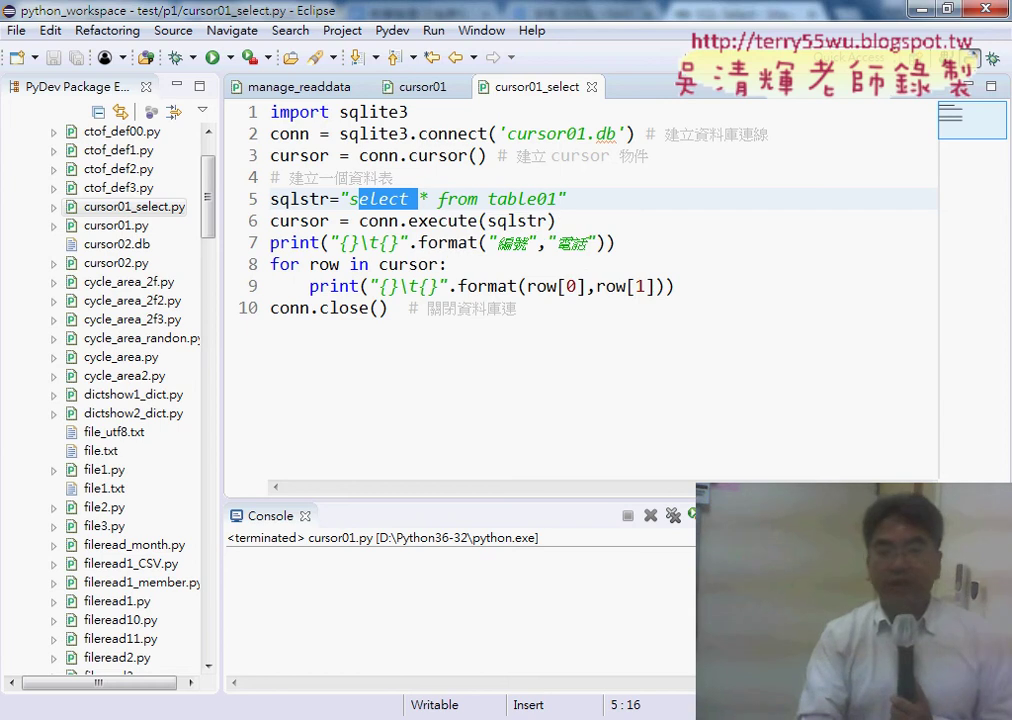
{"action": "left_click", "coordinate": [489, 398]}
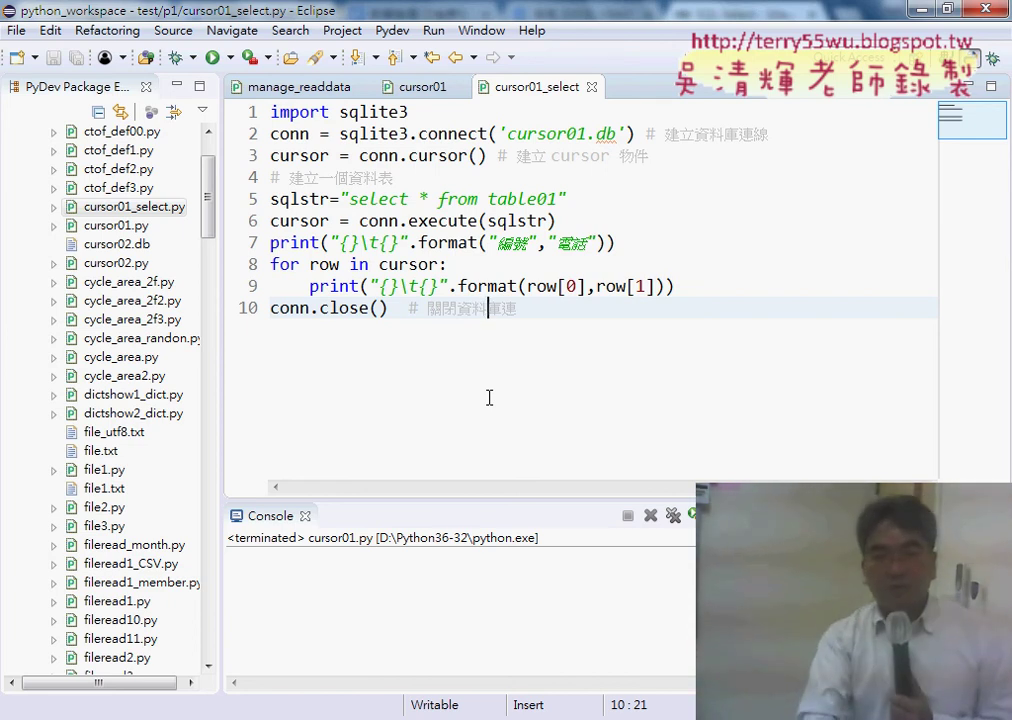
{"action": "key", "text": "alt+Tab"}
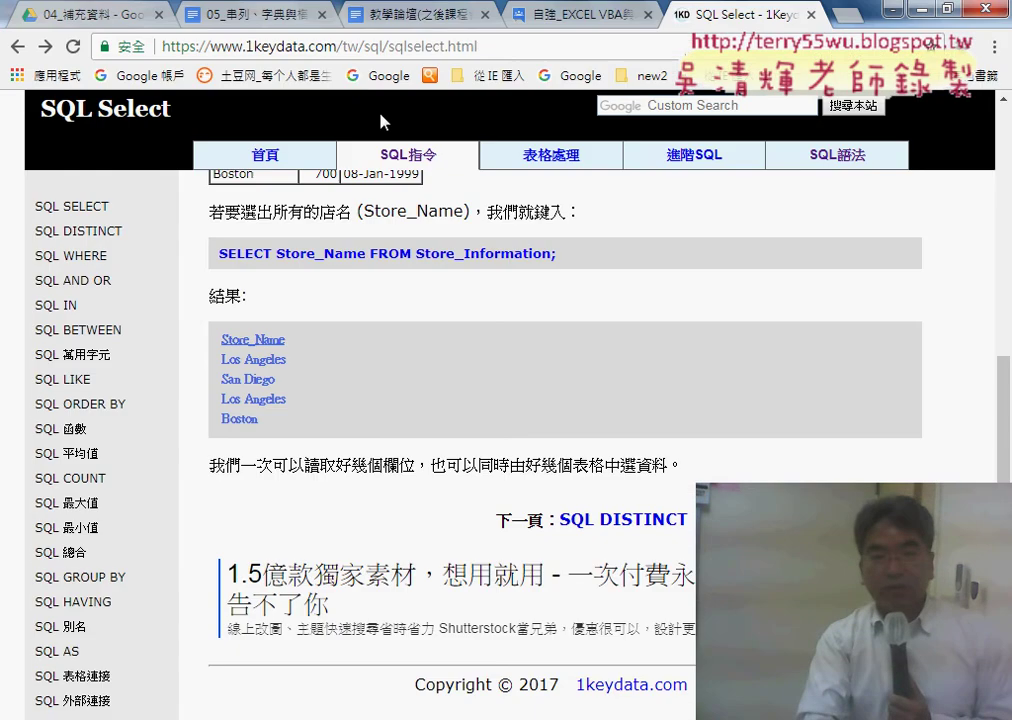
{"action": "left_click", "coordinate": [236, 16]}
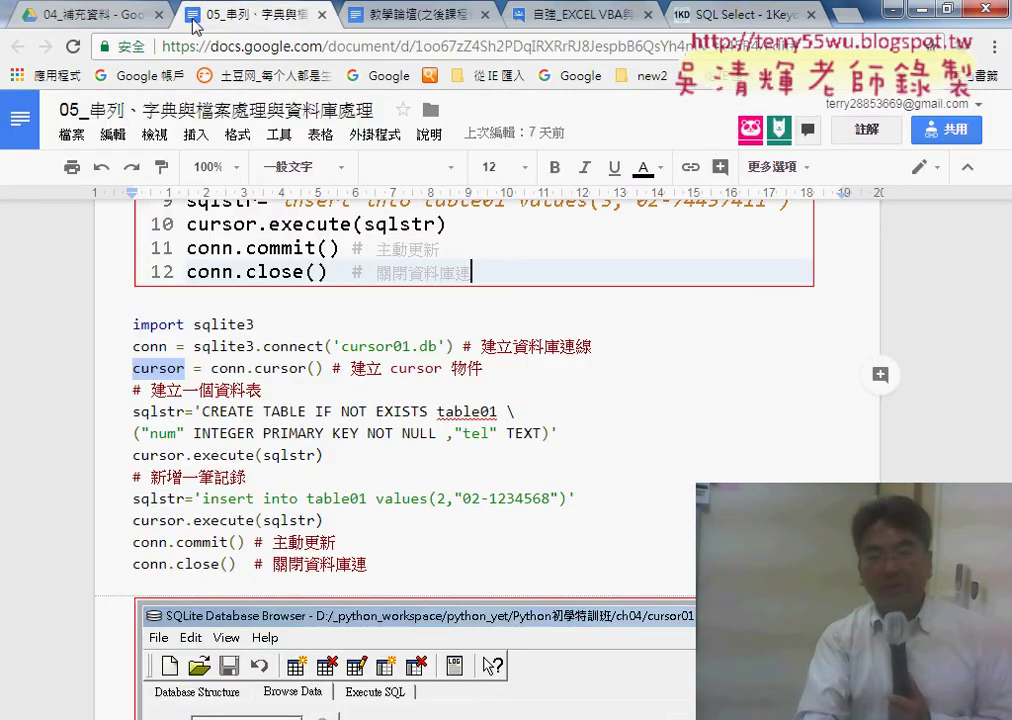
{"action": "left_click", "coordinate": [323, 16]}
{"action": "left_click", "coordinate": [81, 18]}
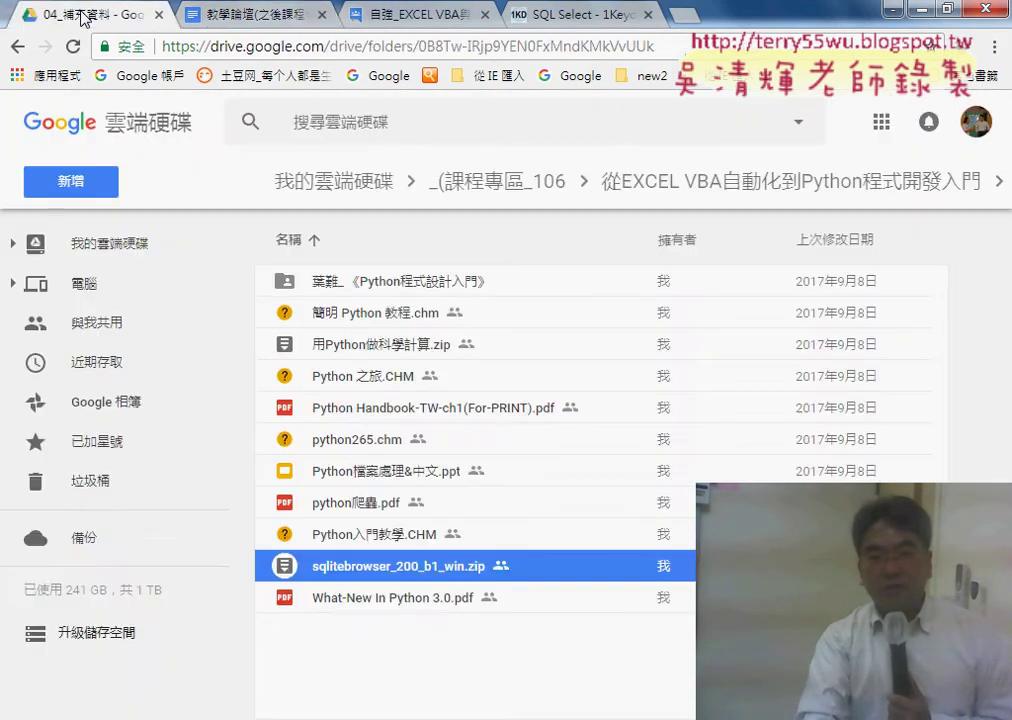
{"action": "left_click", "coordinate": [200, 16]}
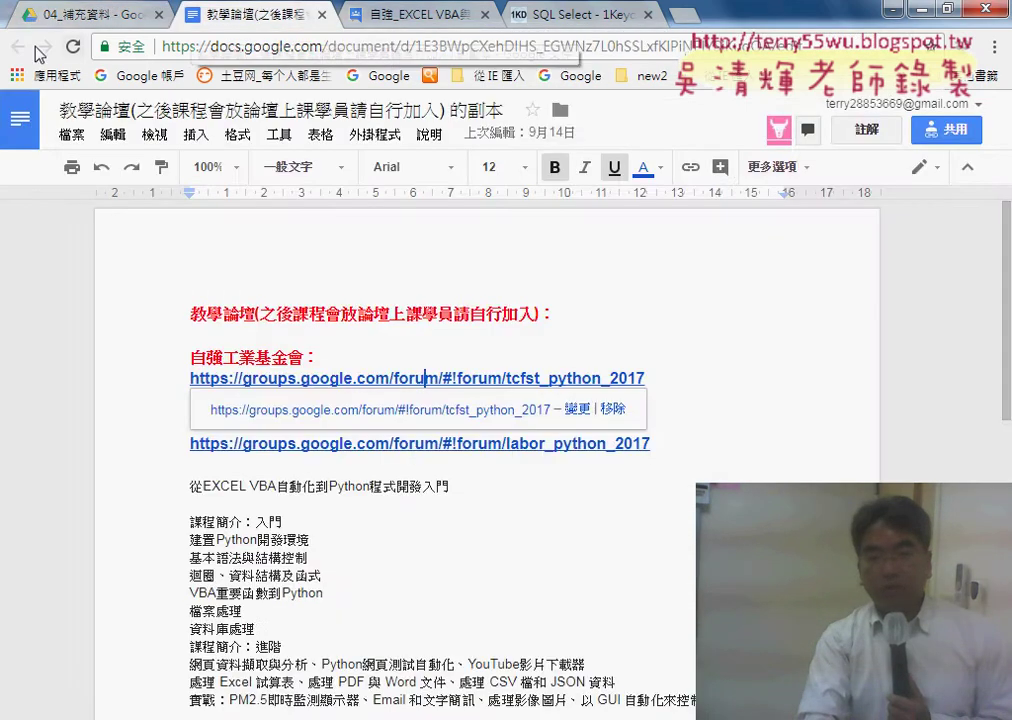
{"action": "left_click", "coordinate": [70, 15]}
{"action": "left_click", "coordinate": [17, 46]}
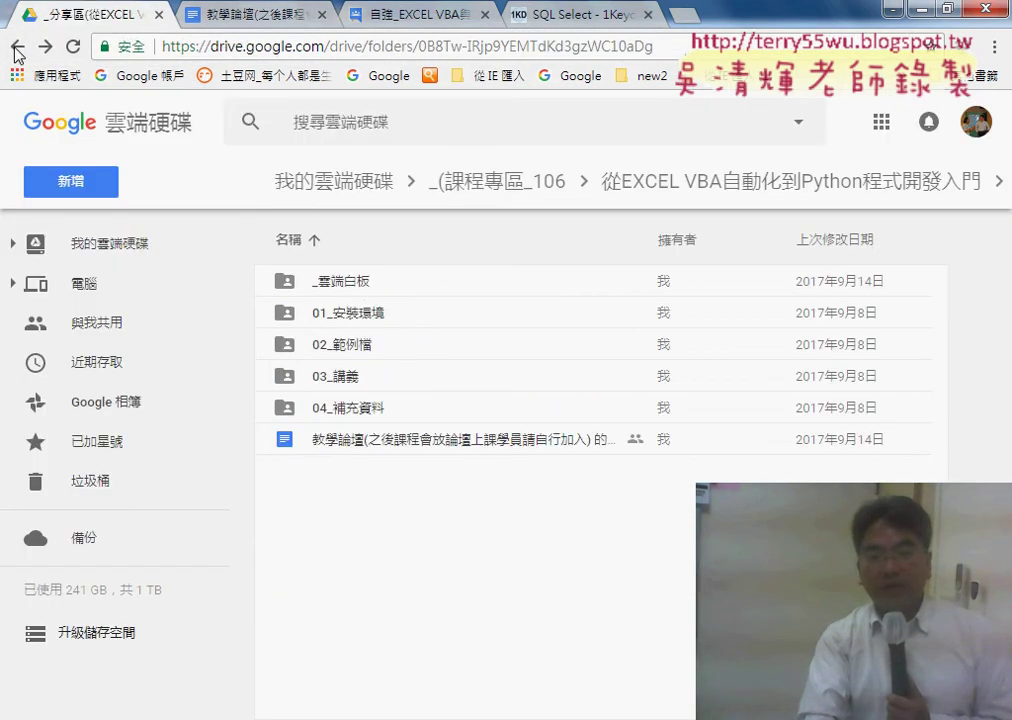
{"action": "double_click", "coordinate": [370, 281]}
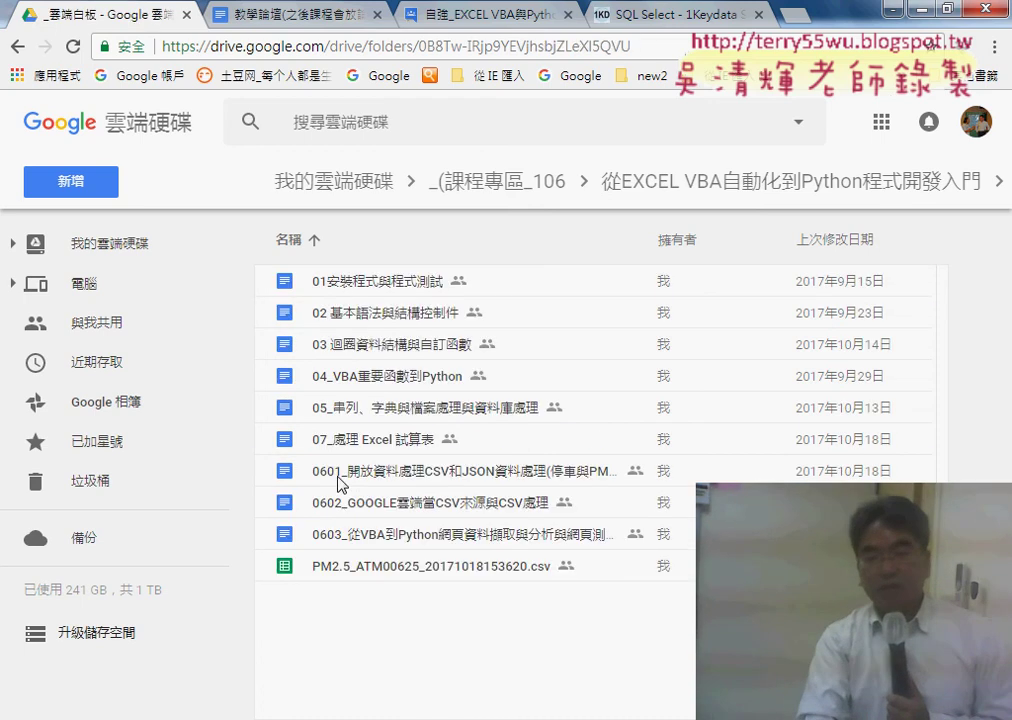
{"action": "left_click", "coordinate": [341, 478]}
{"action": "left_click", "coordinate": [352, 505]}
{"action": "left_click", "coordinate": [354, 536]}
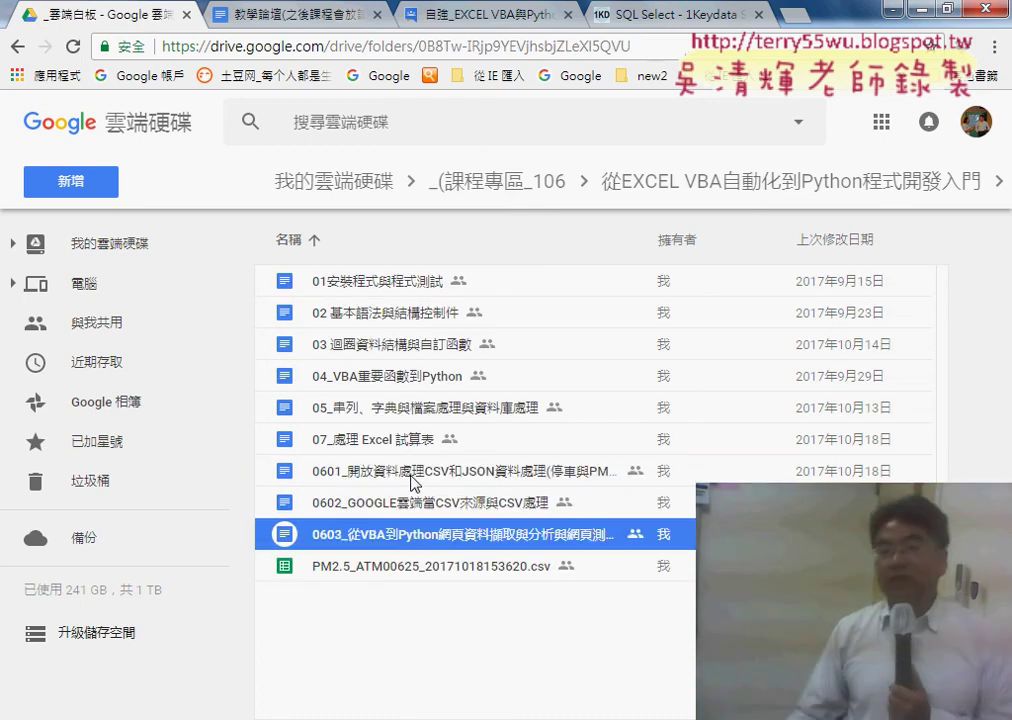
{"action": "left_click", "coordinate": [414, 478]}
{"action": "left_click", "coordinate": [420, 538]}
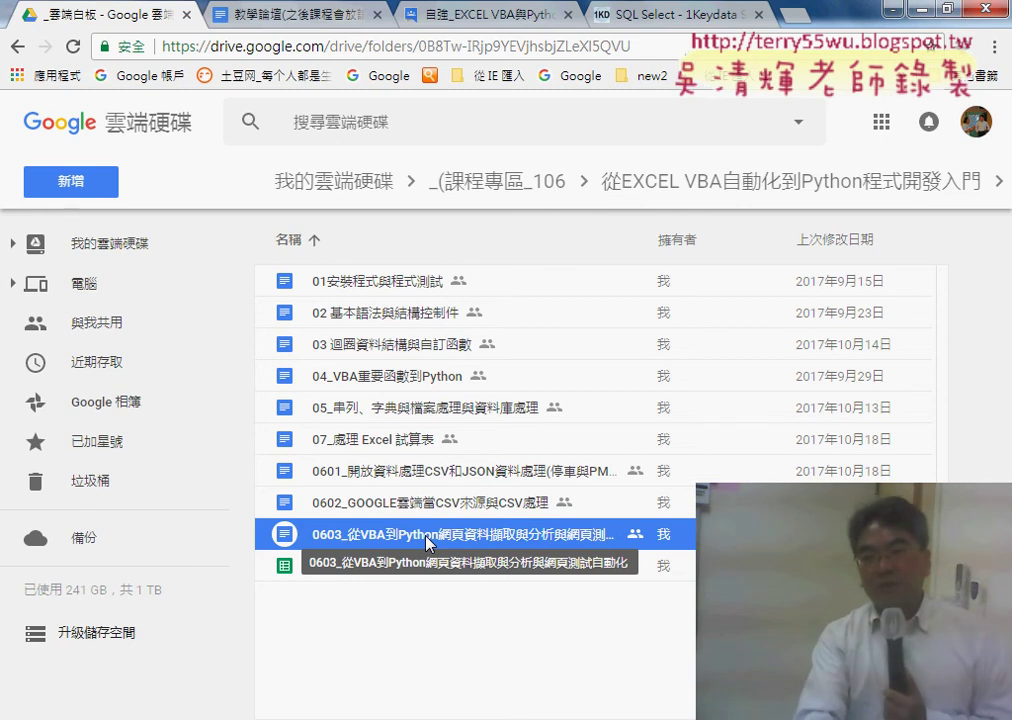
- Open Google Play in a new tab from the Google apps grid
{"action": "left_click", "coordinate": [790, 16]}
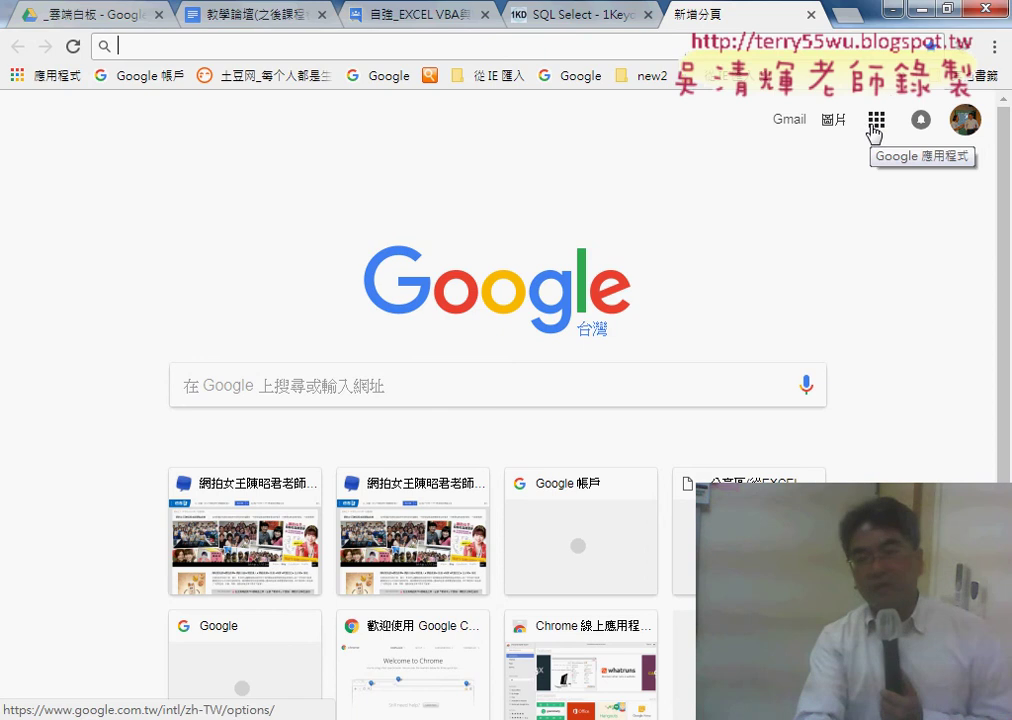
{"action": "left_click", "coordinate": [875, 122]}
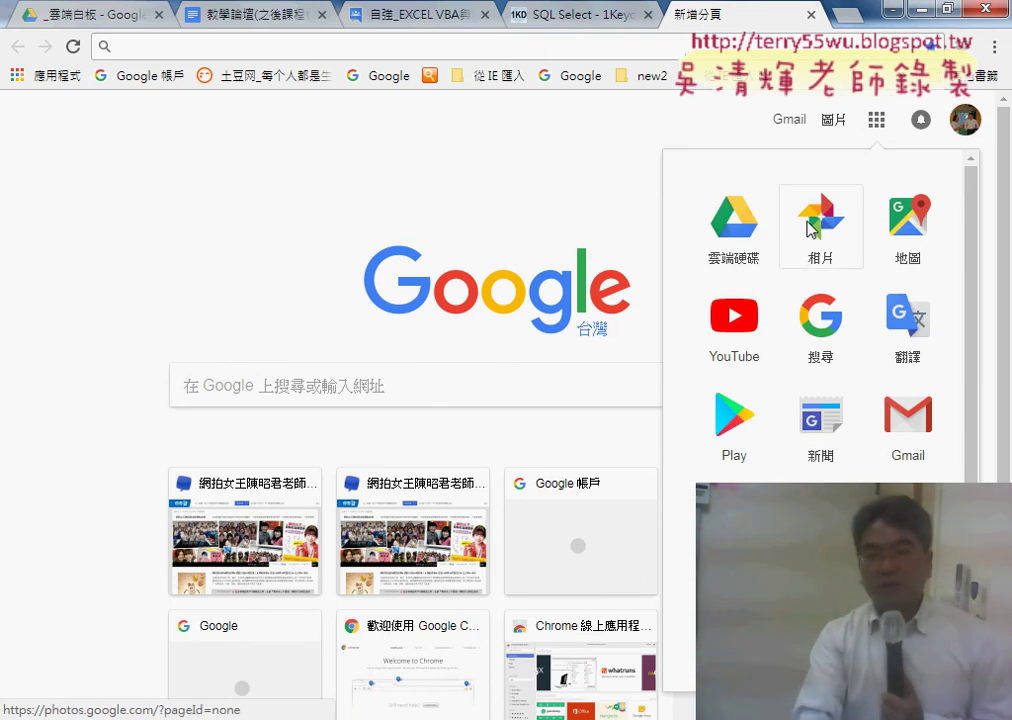
{"action": "left_click", "coordinate": [728, 410]}
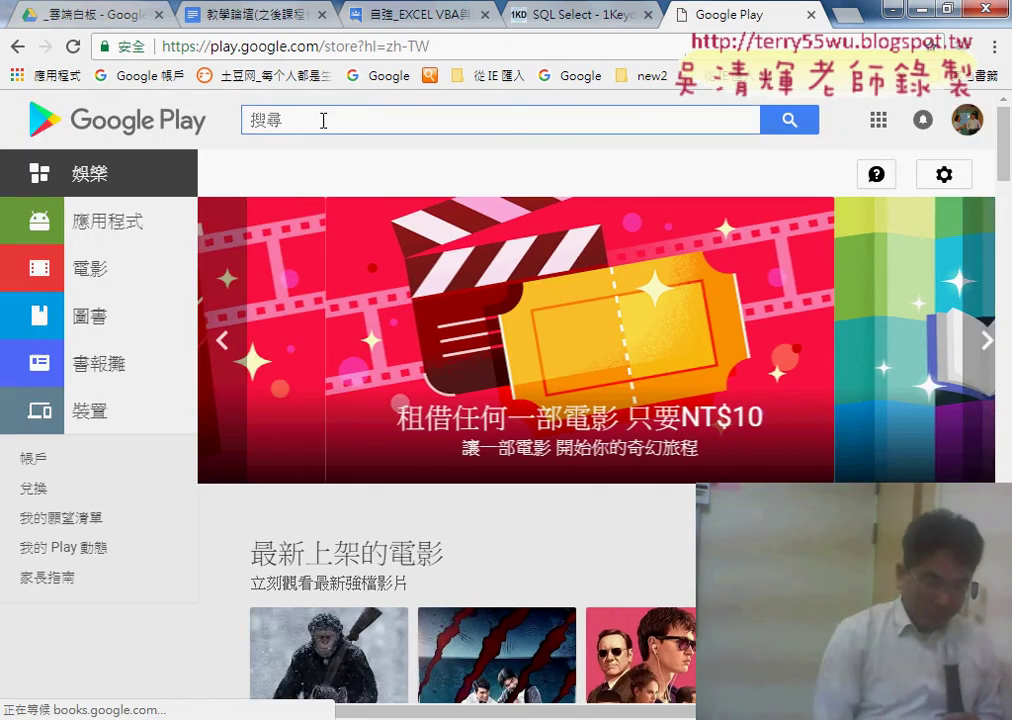
- Switch the input method's keyboard mapping to the phonetic layout
{"action": "type", "text": "x"}
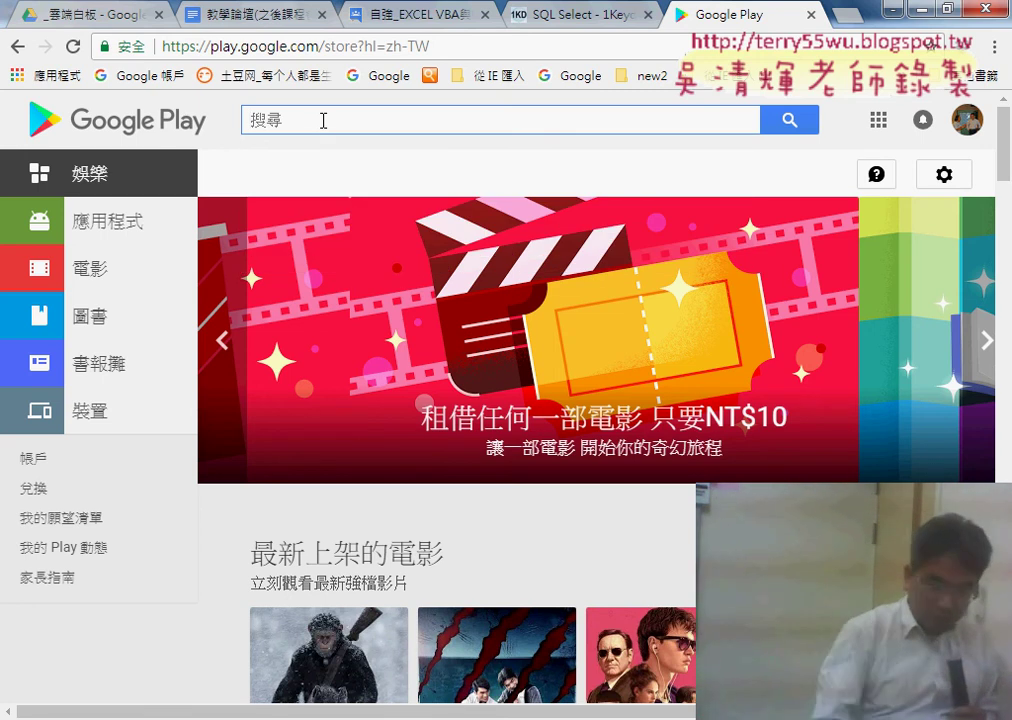
{"action": "type", "text": "ㄌ"}
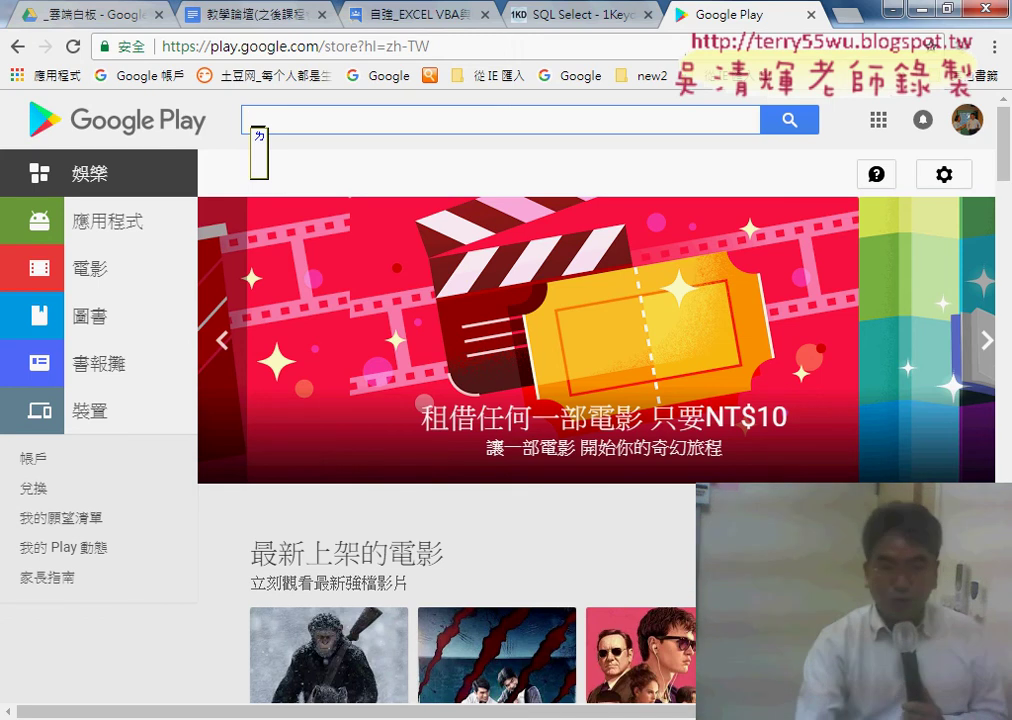
{"action": "right_click", "coordinate": [780, 447]}
{"action": "left_click", "coordinate": [830, 510]}
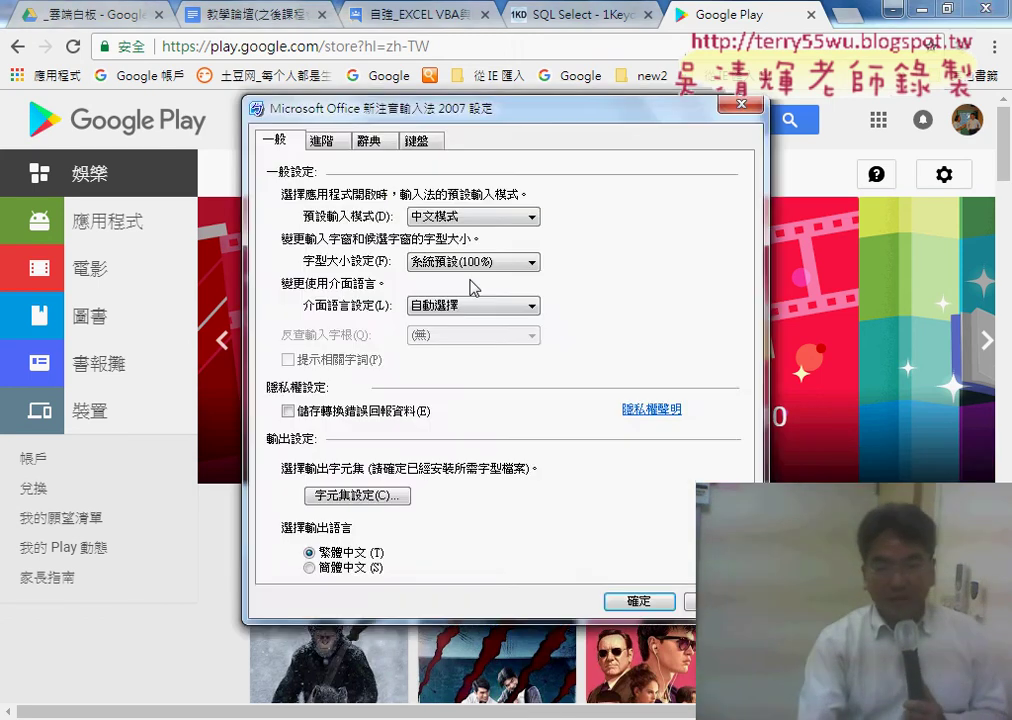
{"action": "left_click", "coordinate": [416, 140]}
{"action": "left_click", "coordinate": [445, 252]}
{"action": "left_click", "coordinate": [430, 266]}
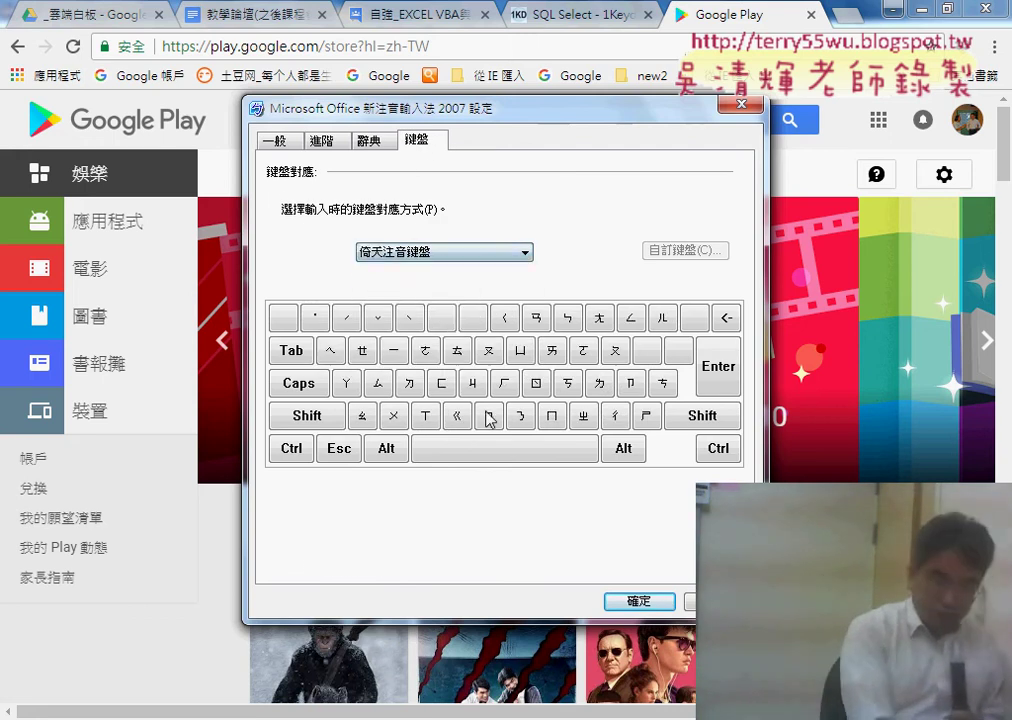
{"action": "left_click", "coordinate": [639, 601]}
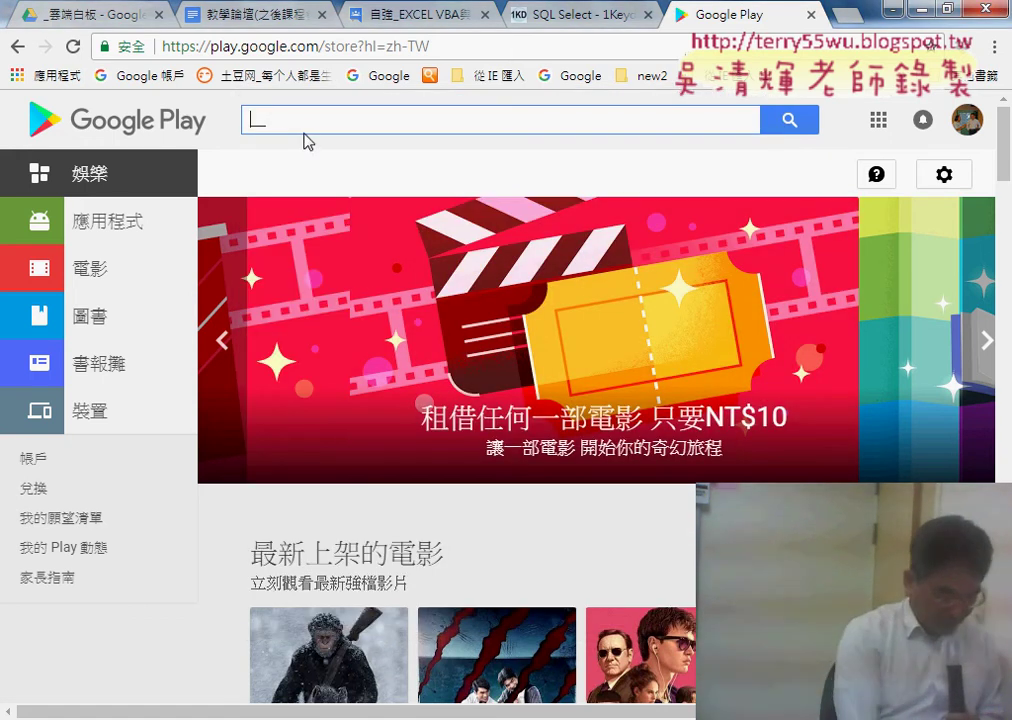
- Search Google Play for the instructor's name in phonetic input
{"action": "type", "text": "吳ㄑㄧㄥ"}
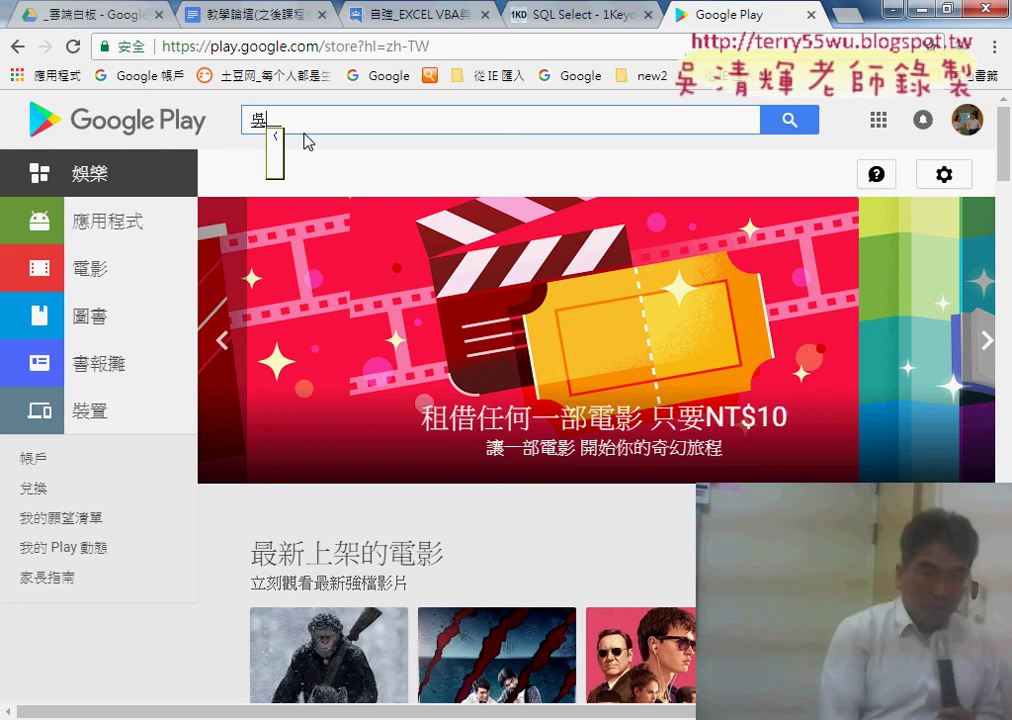
{"action": "key", "text": "space"}
{"action": "type", "text": "ㄏㄨ"}
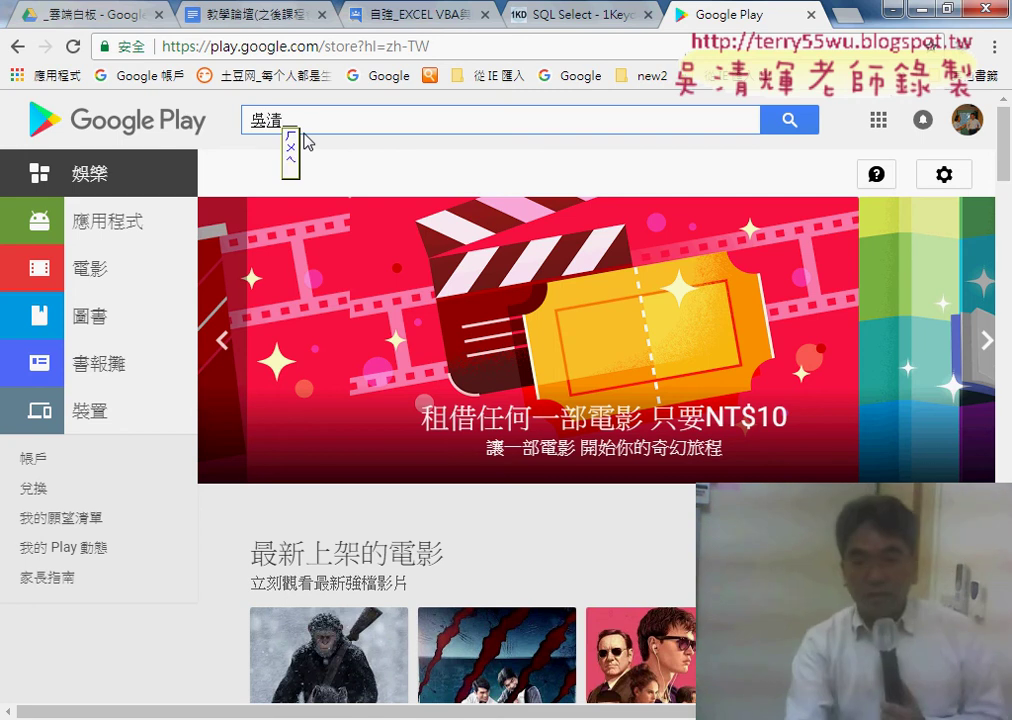
{"action": "key", "text": "space"}
{"action": "key", "text": "Return"}
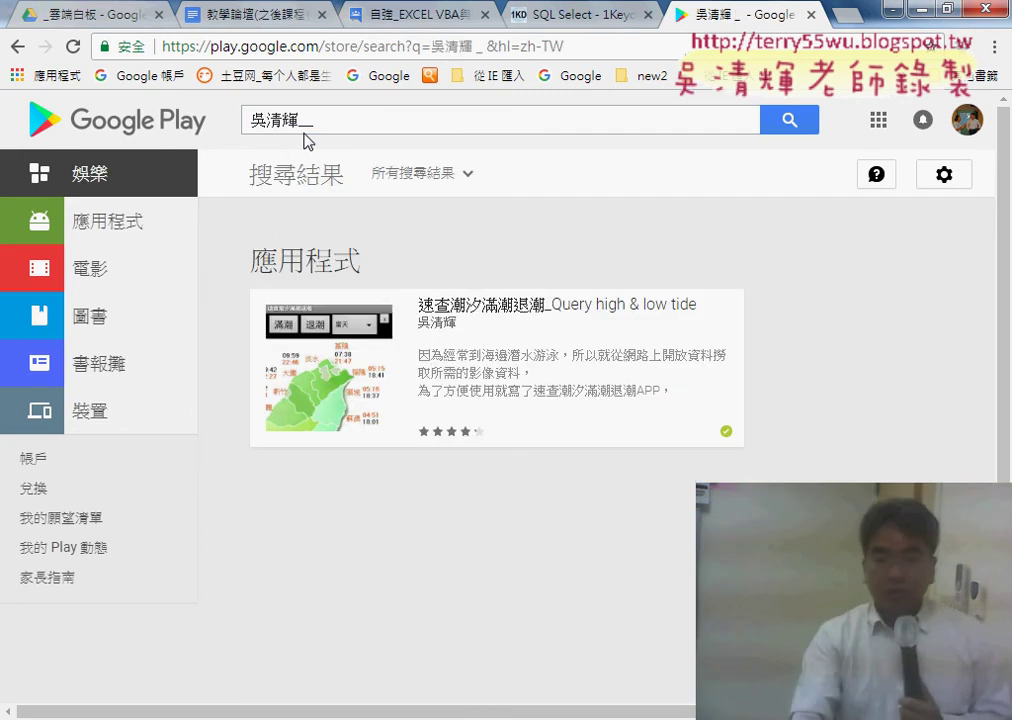
- Rerun the name search without the trailing characters and open the 速查高速公路路況 app page
{"action": "left_click", "coordinate": [335, 120]}
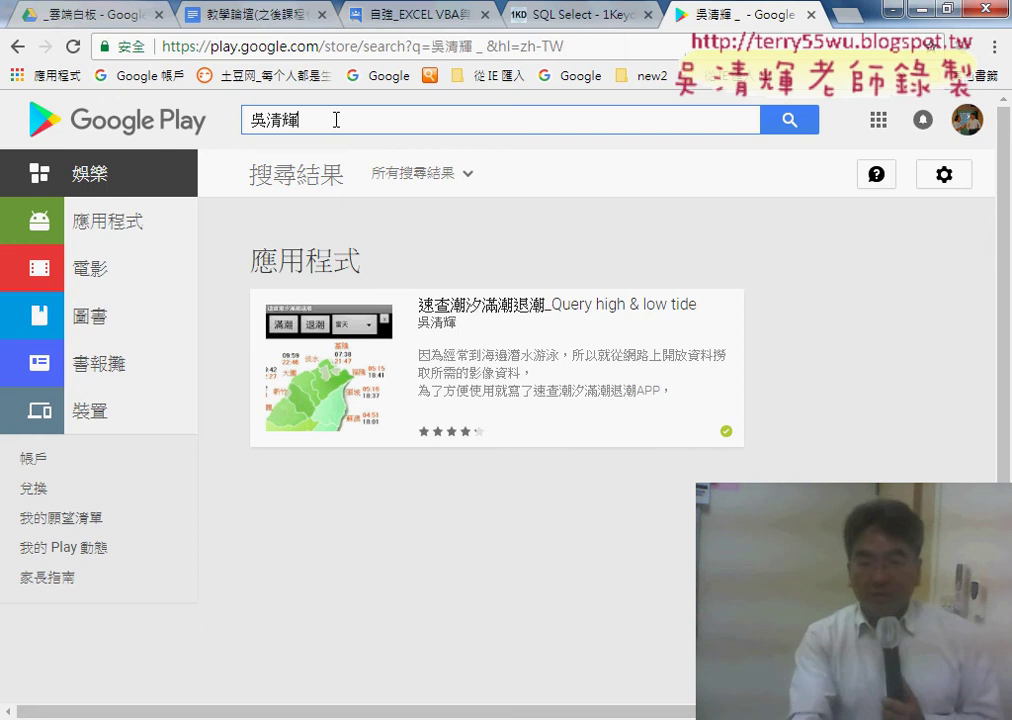
{"action": "key", "text": "Return"}
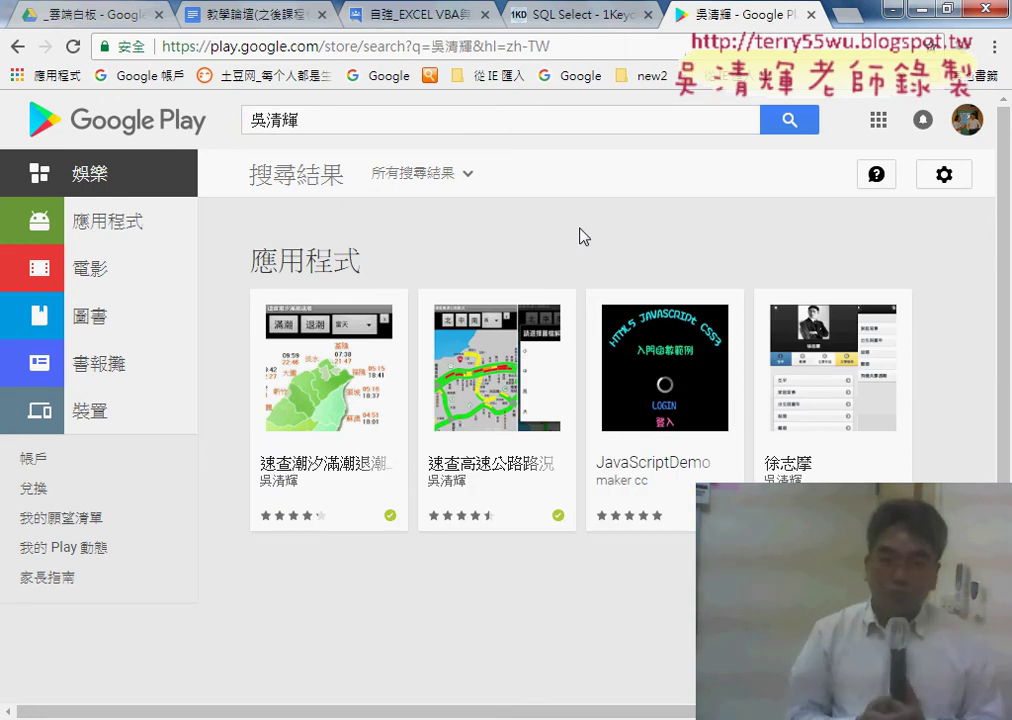
{"action": "scroll", "coordinate": [583, 236], "scroll_direction": "down", "scroll_amount": 2}
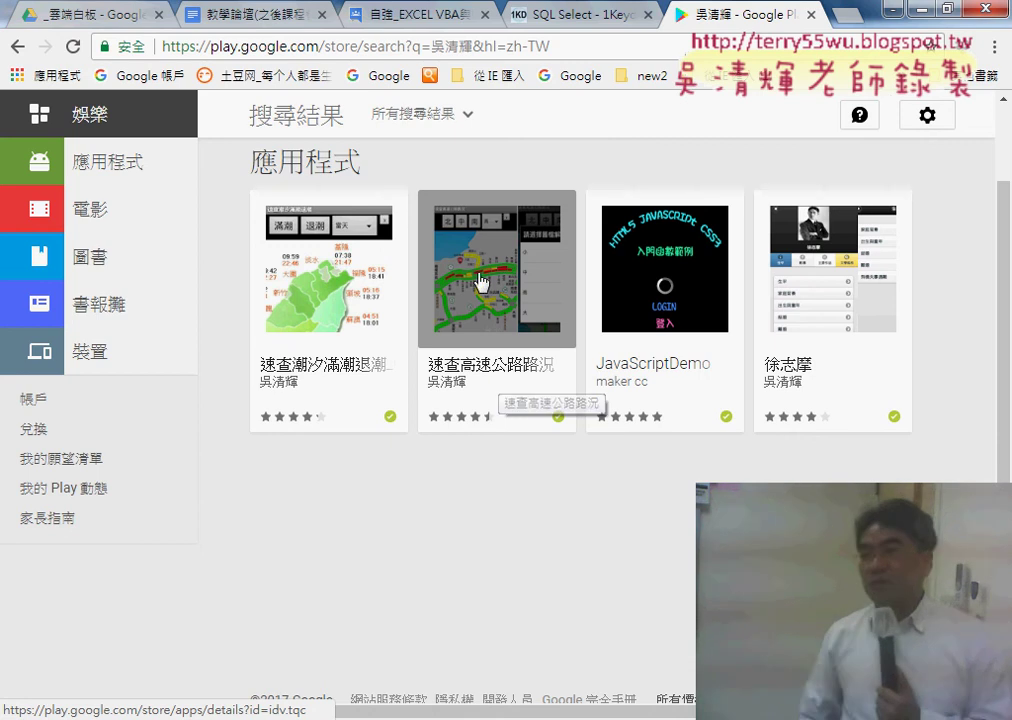
{"action": "left_click", "coordinate": [479, 279]}
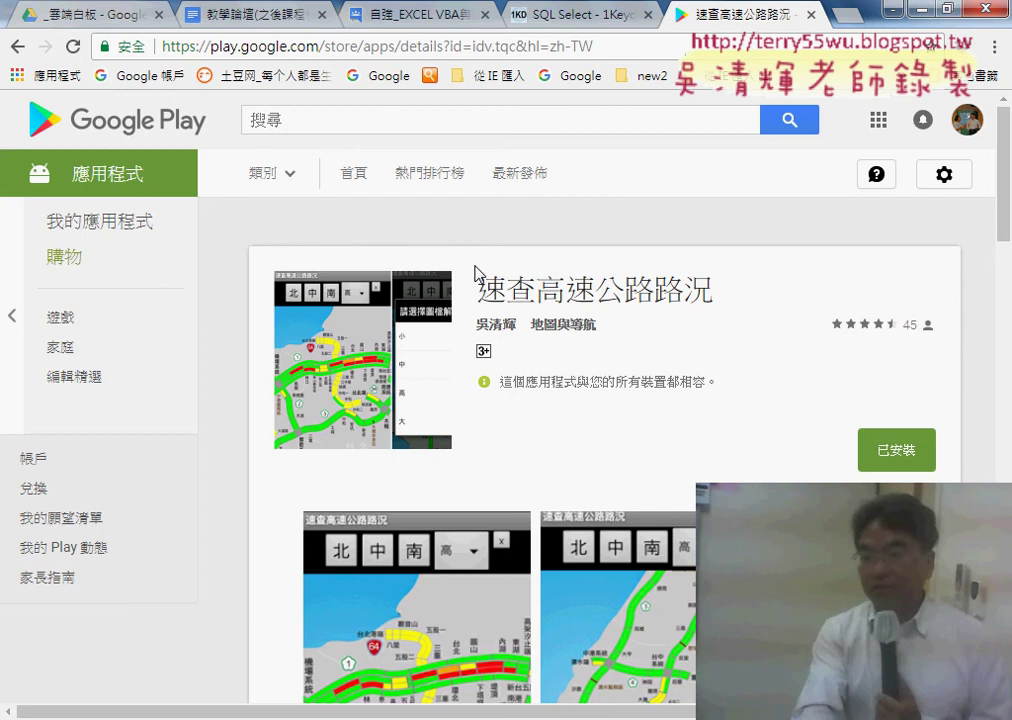
{"action": "scroll", "coordinate": [540, 310], "scroll_direction": "down", "scroll_amount": 3}
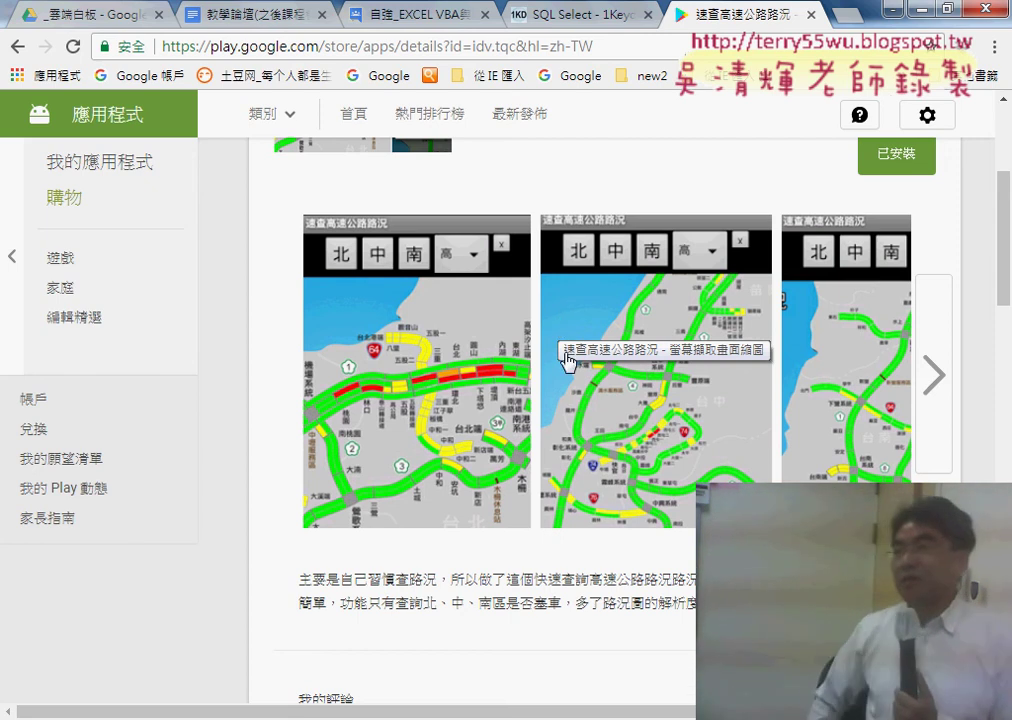
{"action": "scroll", "coordinate": [590, 390], "scroll_direction": "up", "scroll_amount": 1}
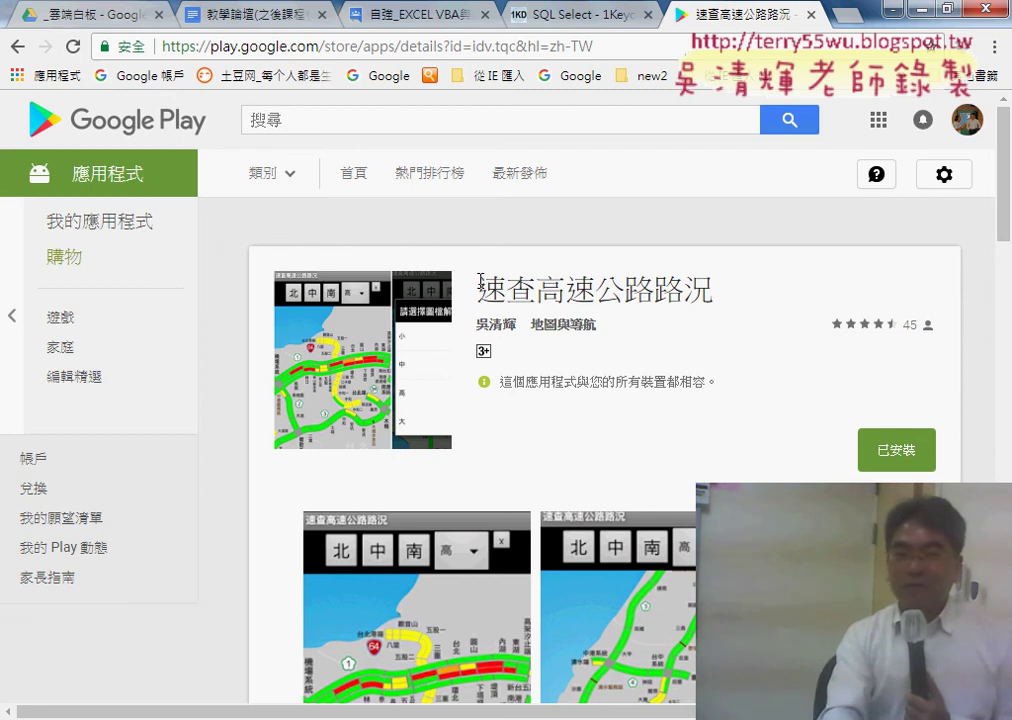
- View the 速查潮汐滿潮退潮 tide app's store page, then go back to the search results
{"action": "left_click", "coordinate": [13, 48]}
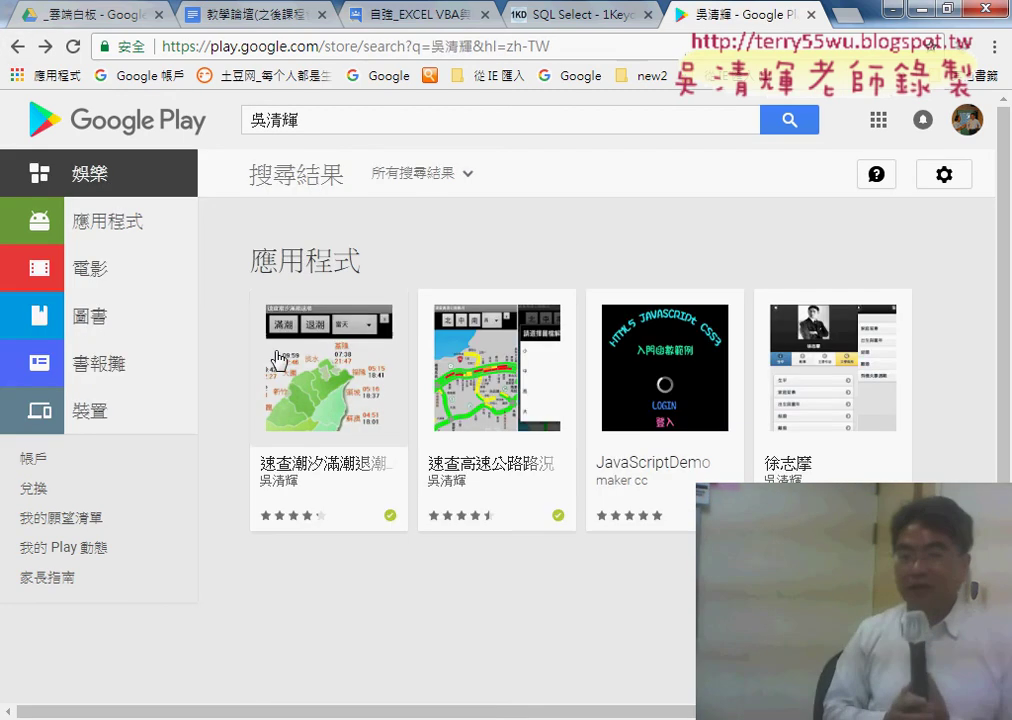
{"action": "left_click", "coordinate": [322, 385]}
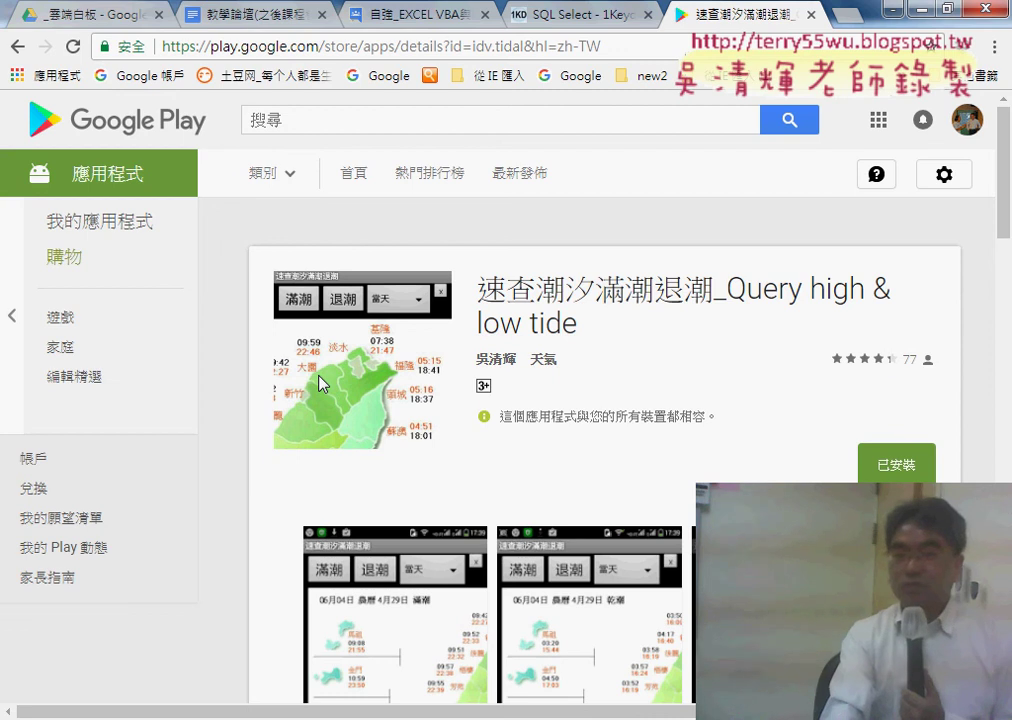
{"action": "left_click", "coordinate": [18, 47]}
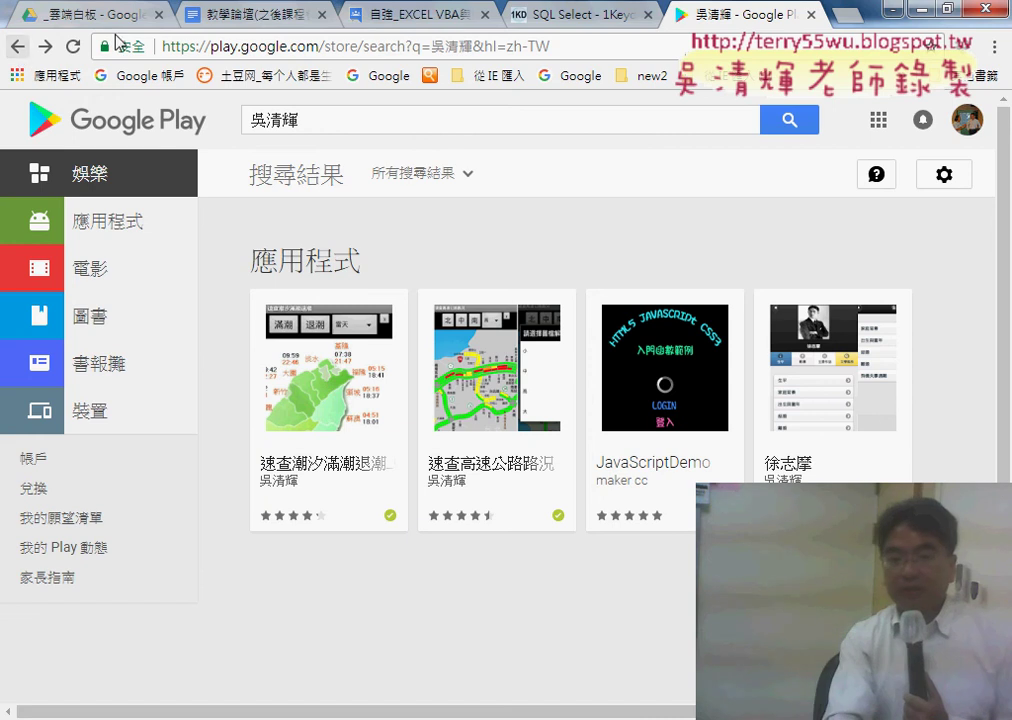
- Return to the Drive course folder and select the 0601, 0602, 0603 and 07_處理 Excel 試算表 documents
{"action": "left_click", "coordinate": [85, 12]}
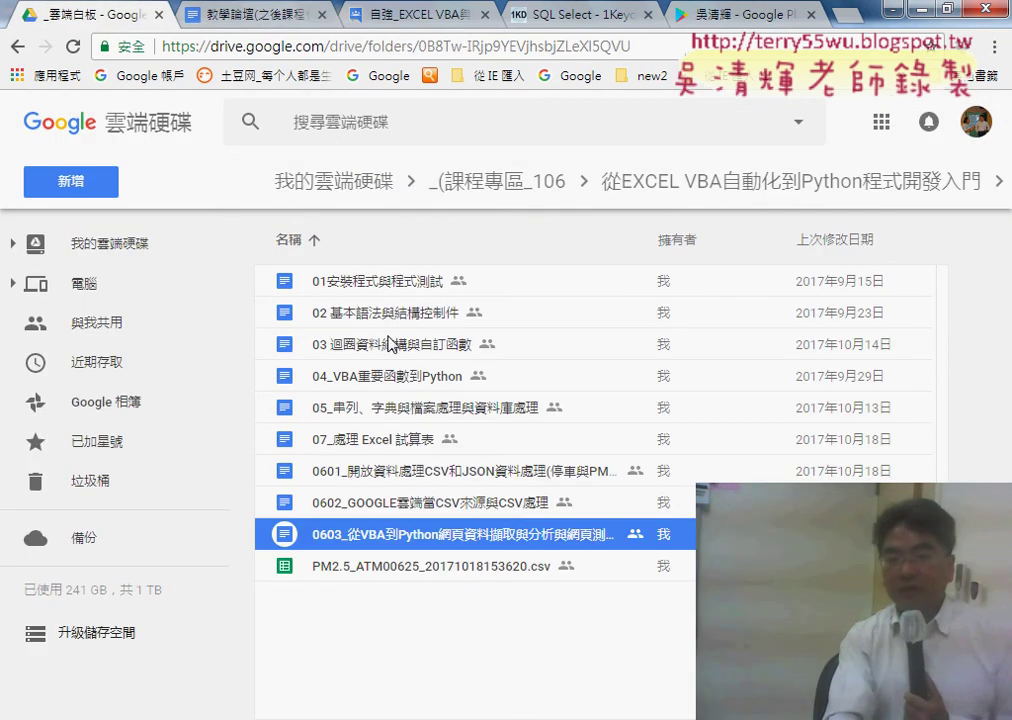
{"action": "left_click", "coordinate": [393, 478]}
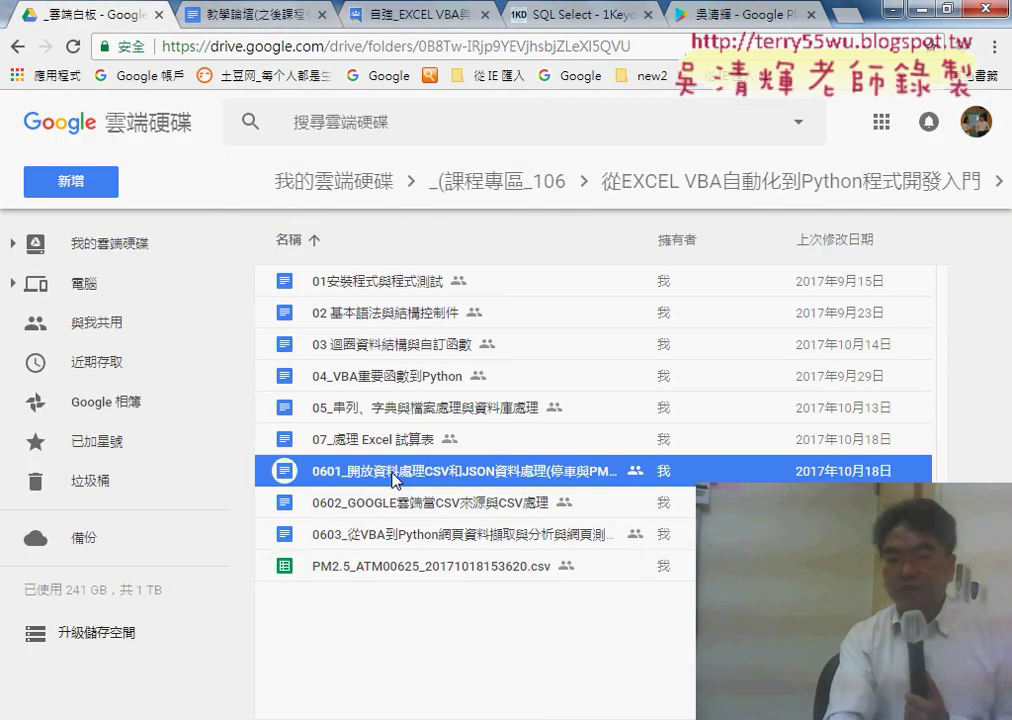
{"action": "left_click", "coordinate": [340, 503]}
{"action": "left_click", "coordinate": [362, 543]}
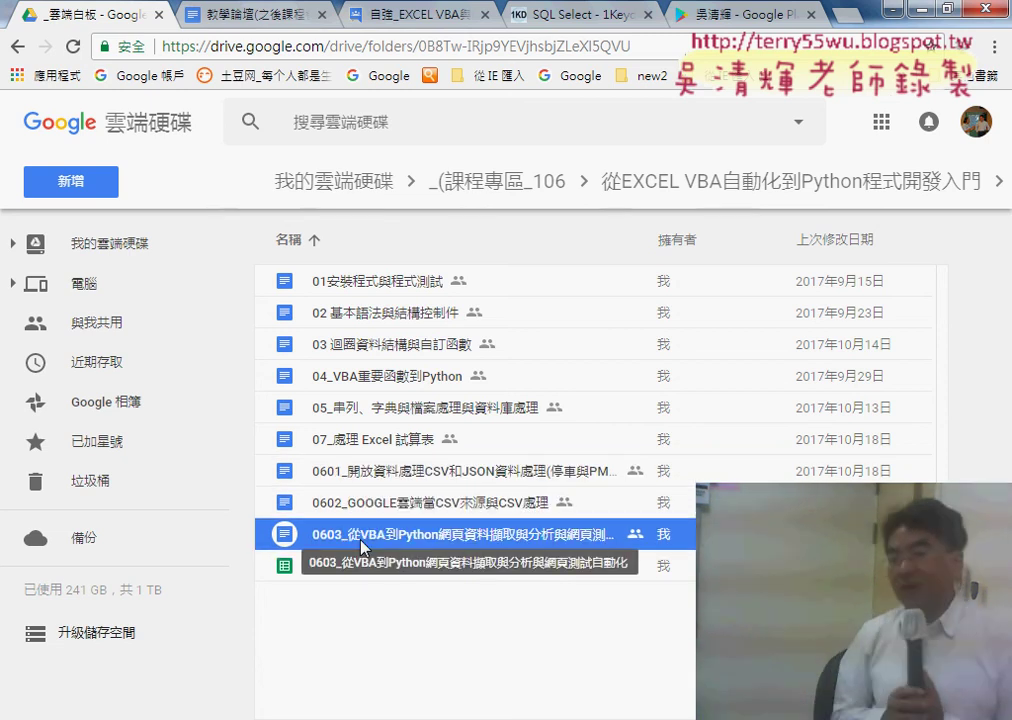
{"action": "left_click", "coordinate": [367, 449]}
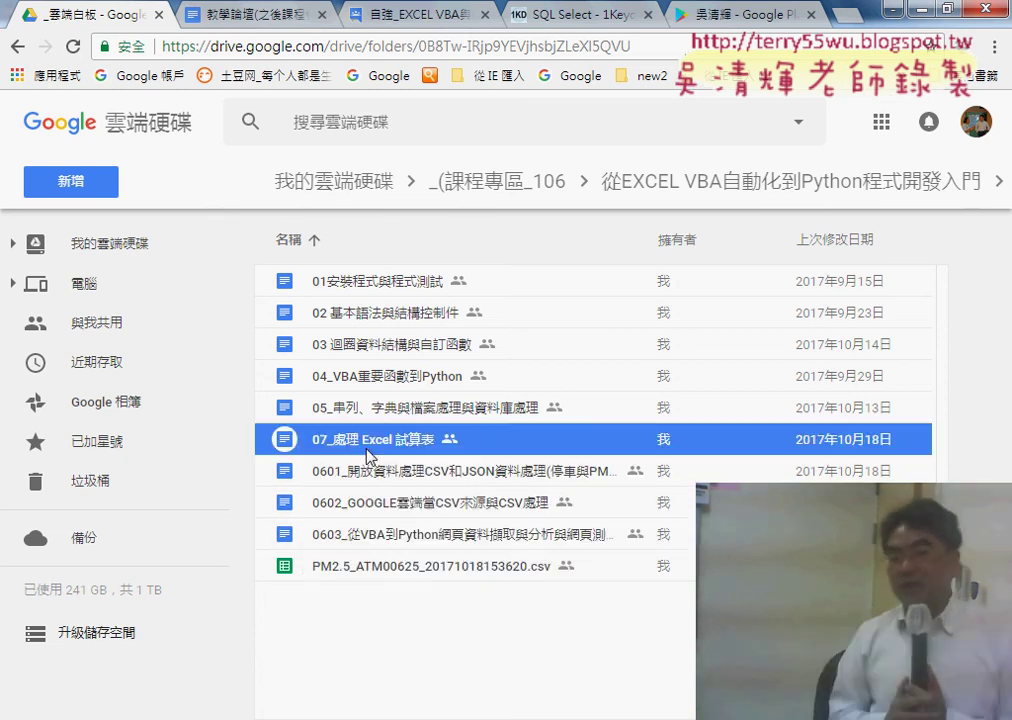